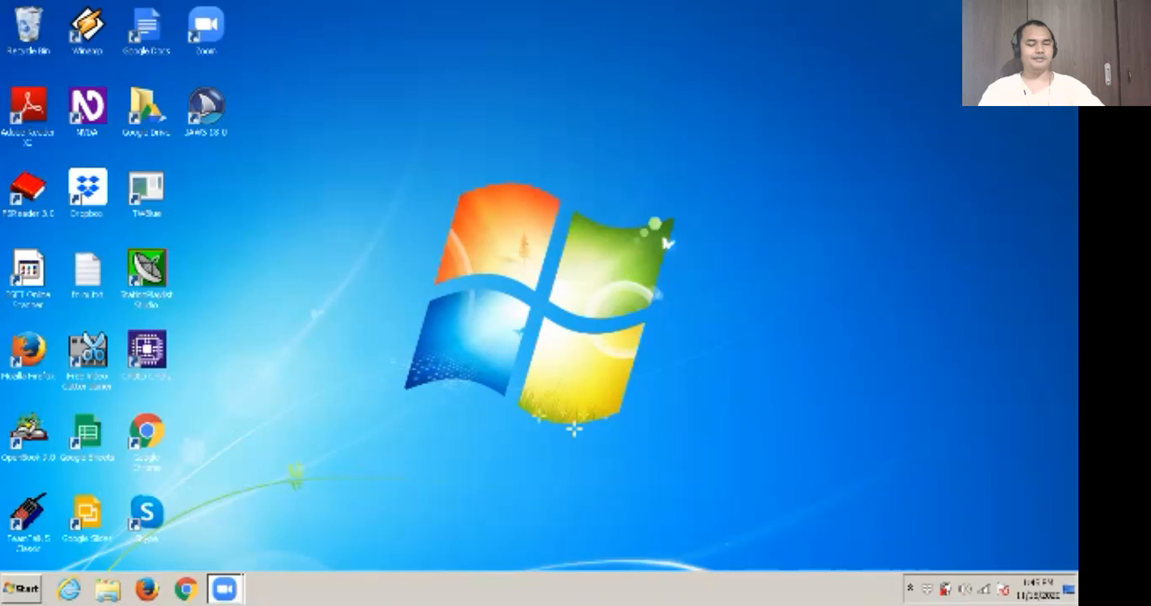
- Search the installed programs for excel, launch Microsoft Office Excel 2007, and close it
key("super")
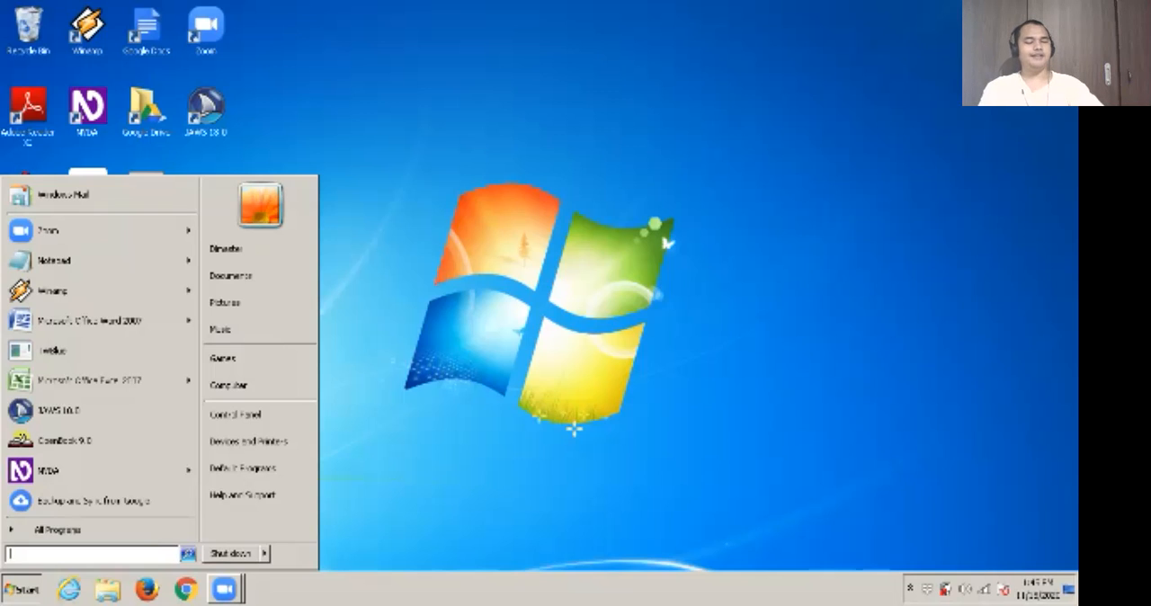
type("excel")
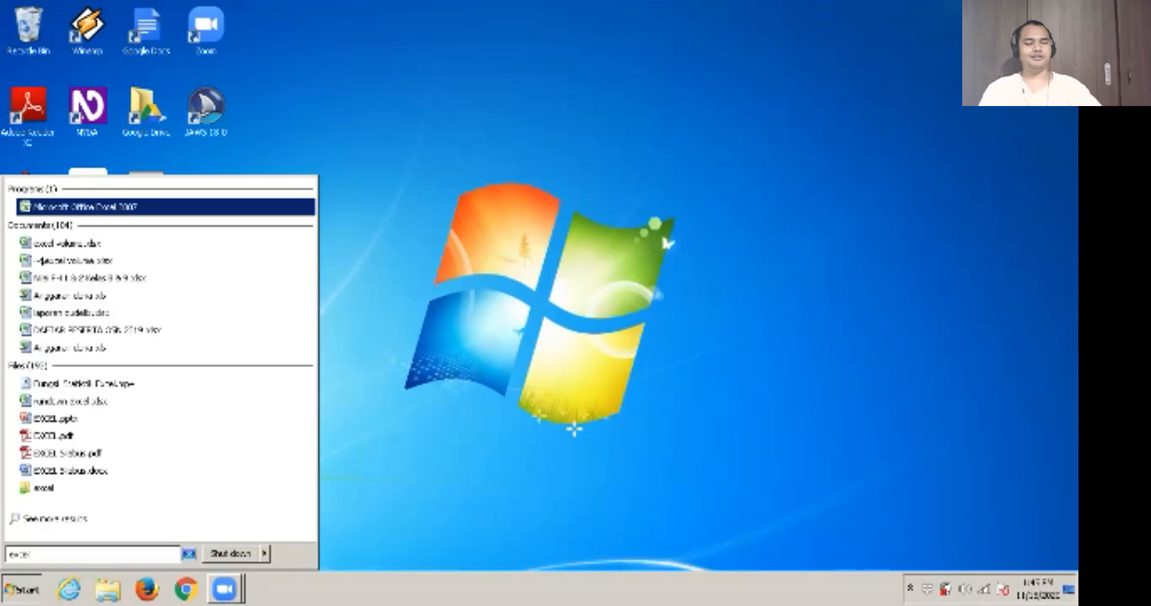
key("Return")
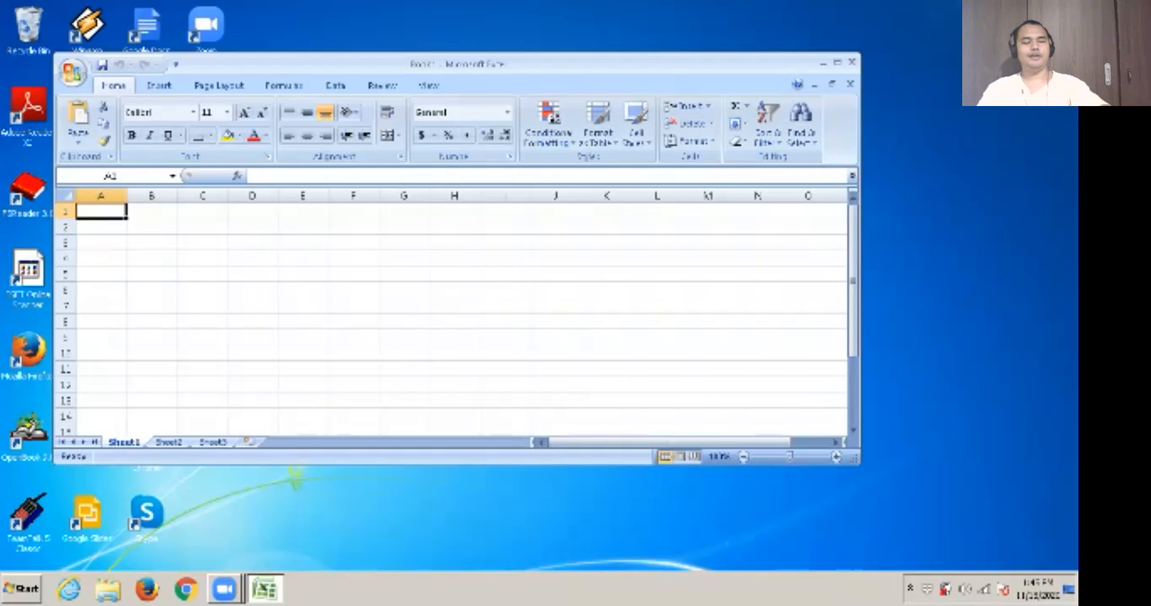
key("alt+F4")
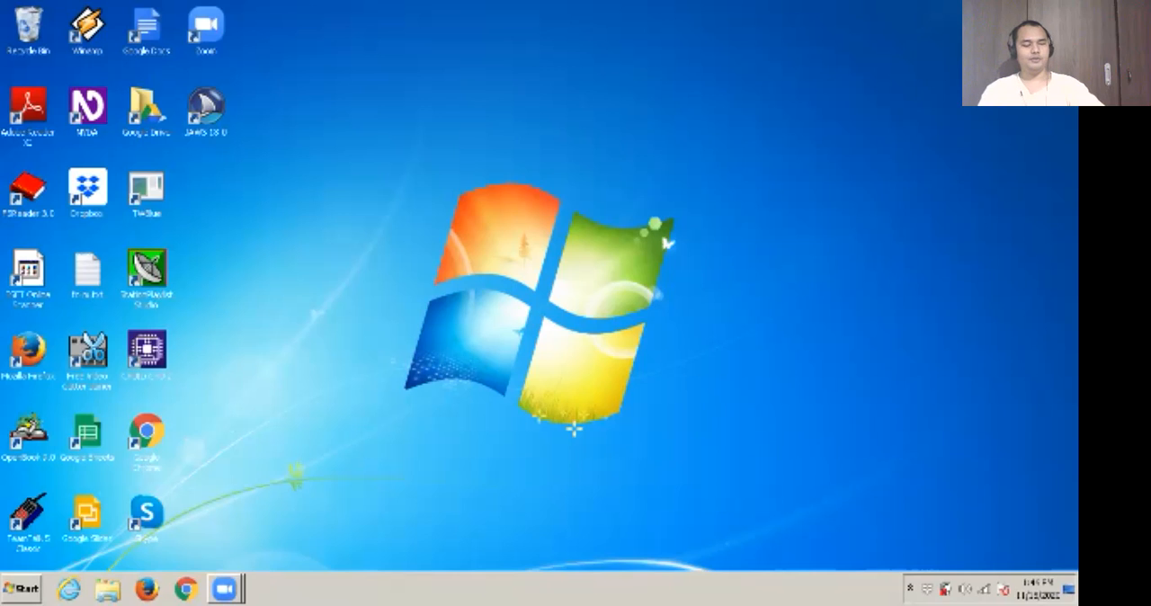
- Launch Excel with the run command excel and close it
key("super+r")
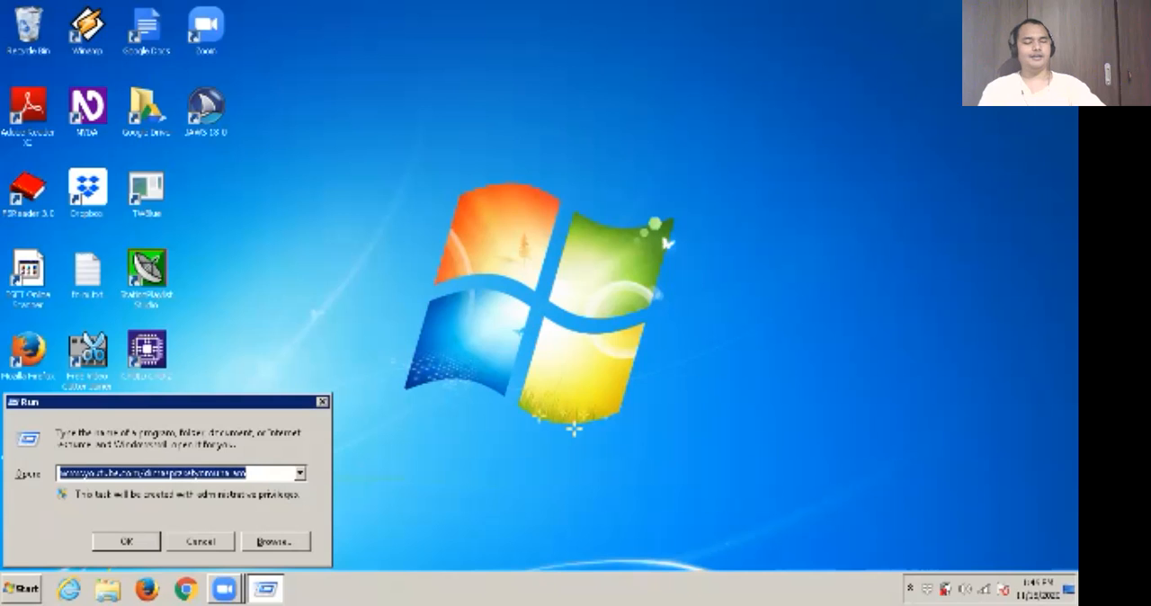
type("excel")
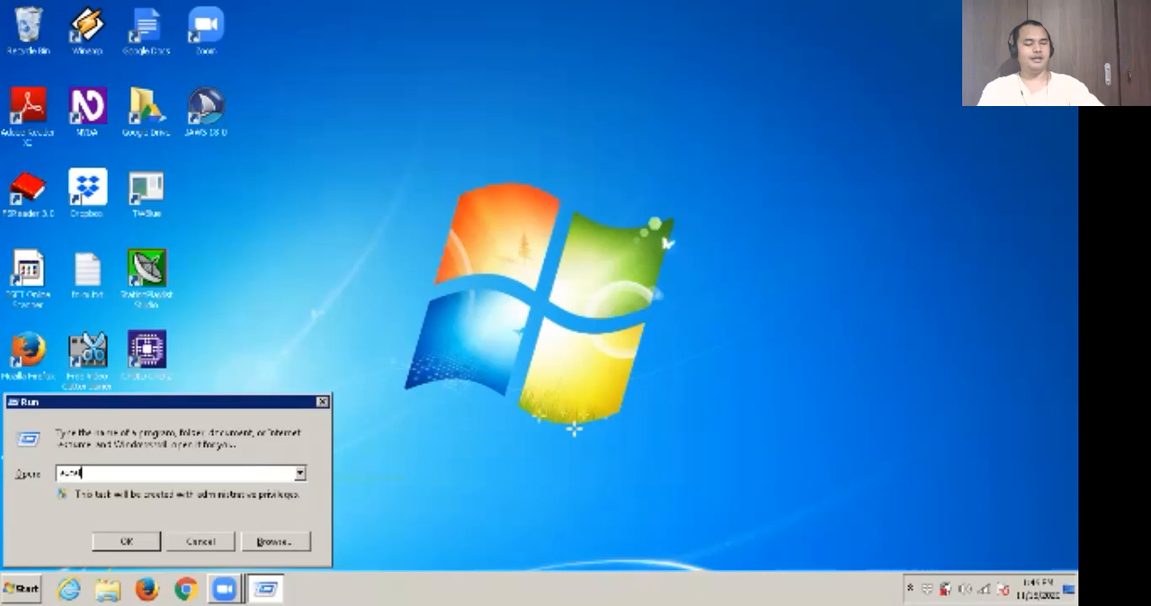
key("Return")
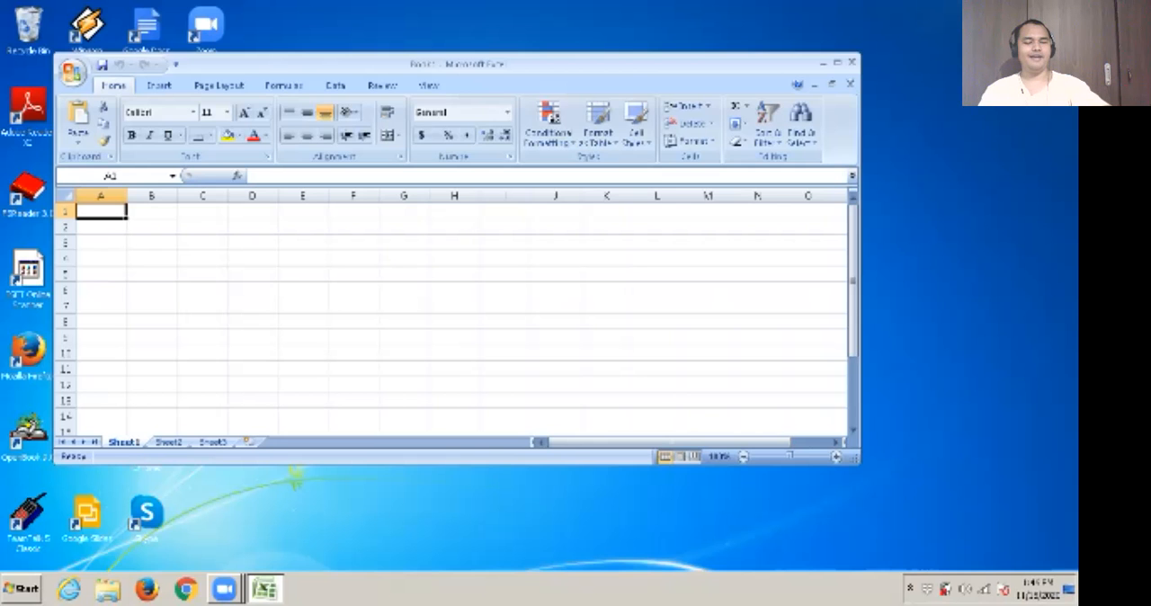
key("alt+F4")
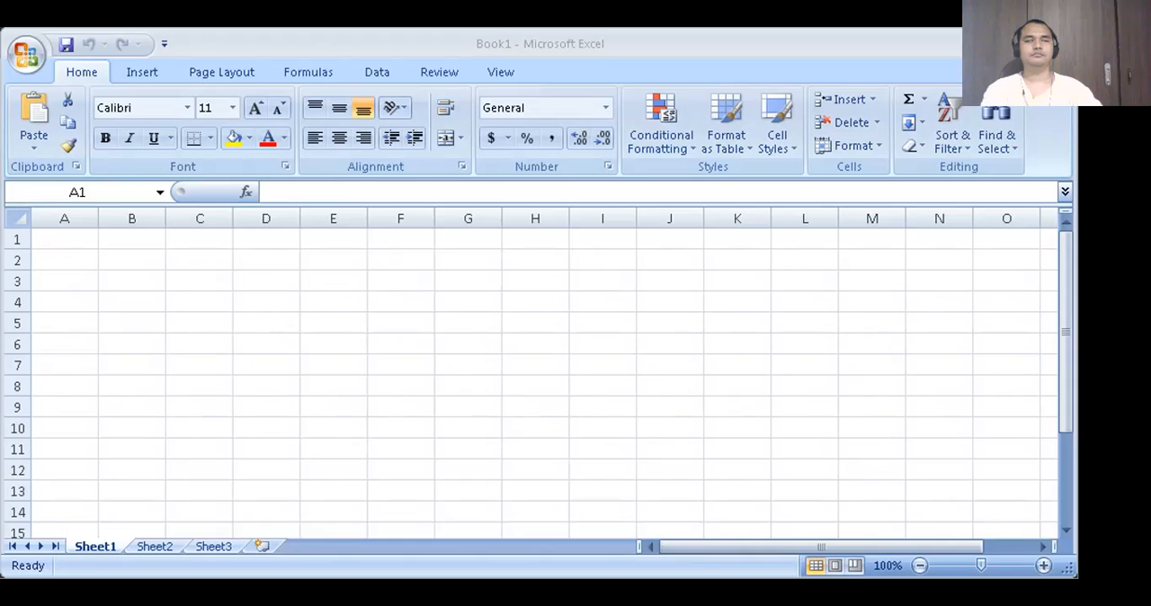
- Jump to the last row of column B and back up, and make A1 the active cell
key("ctrl+Down")
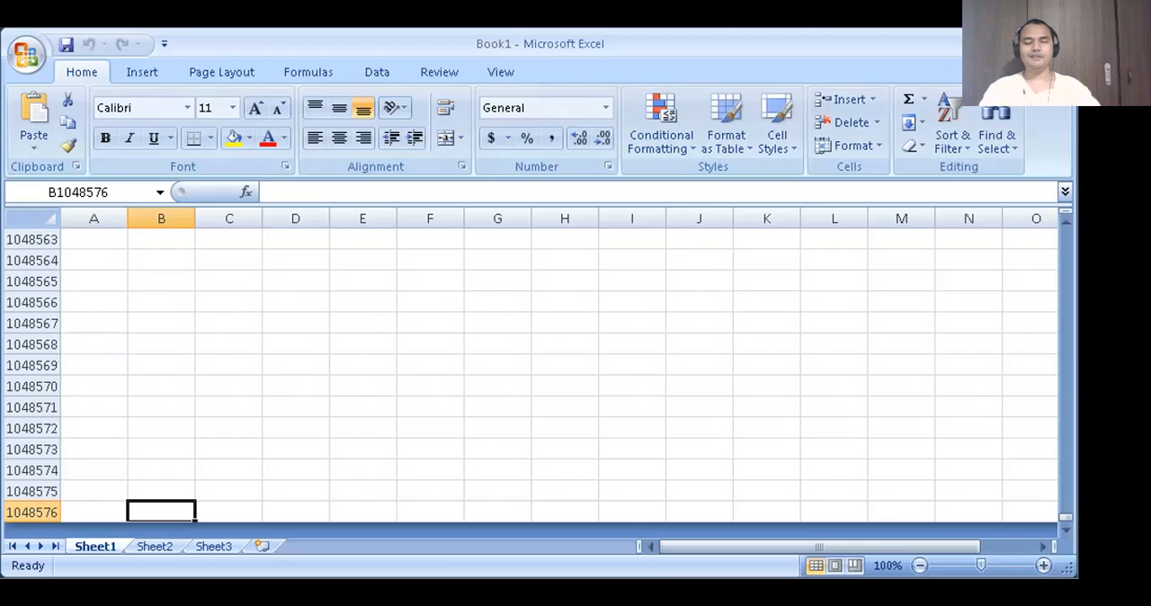
key("Up")
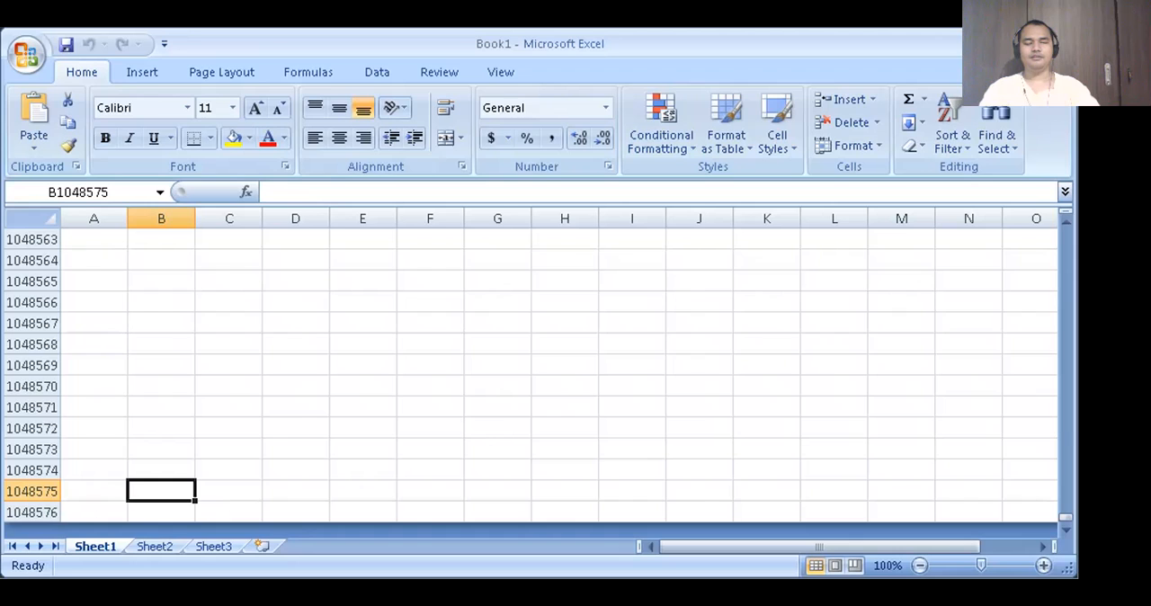
key("ctrl+Up")
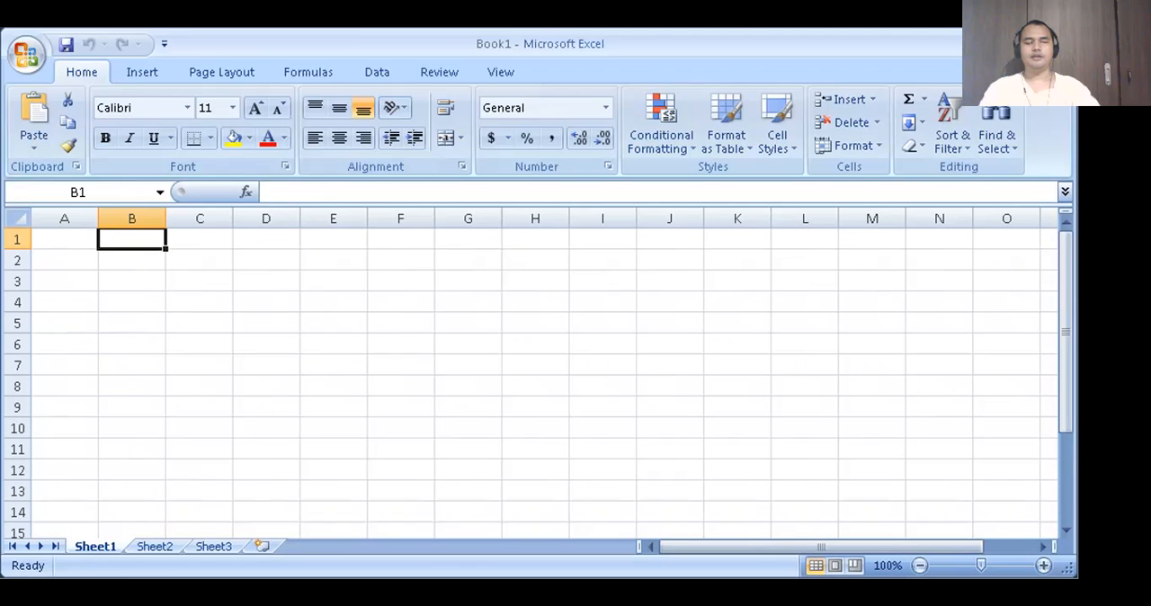
key("Left")
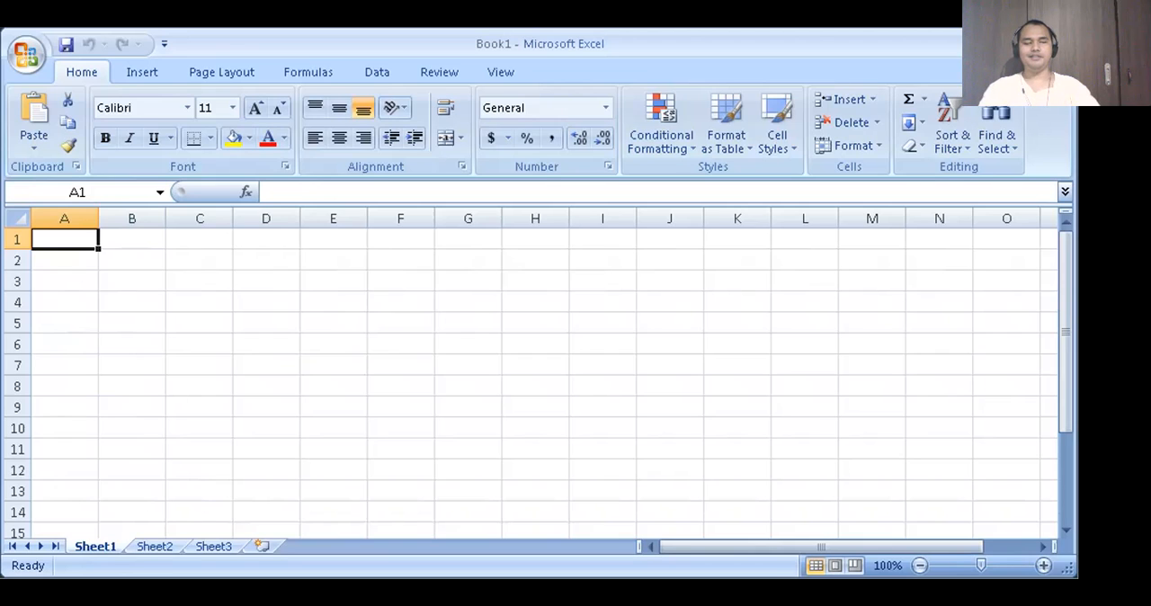
- Move the active cell one cell at a time from A1 to C1, down to C3, and over to B4
key("Right")
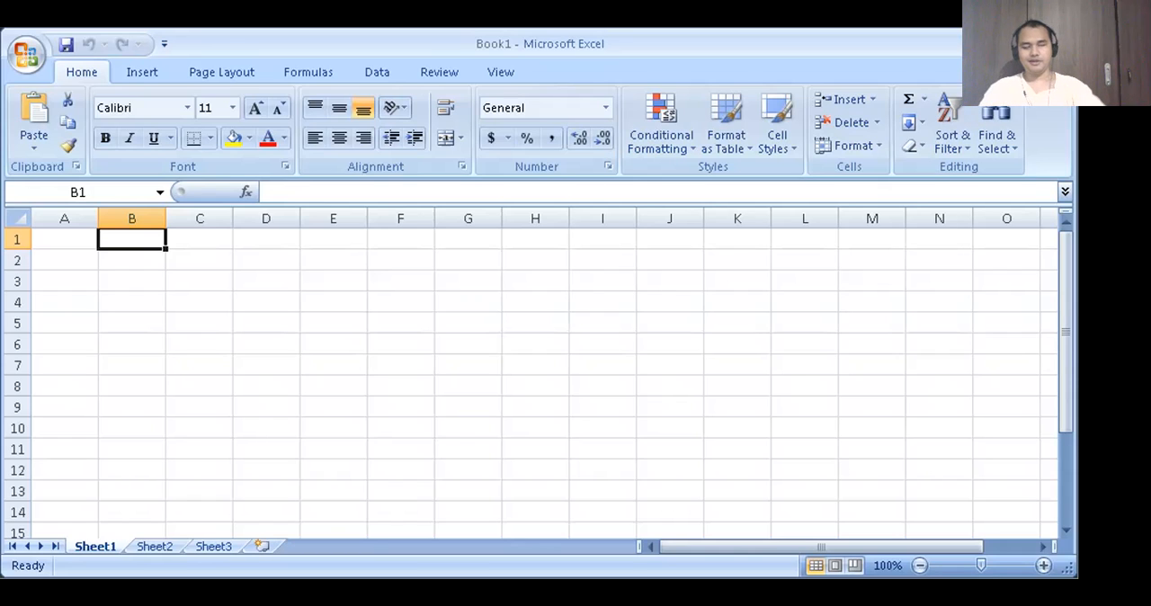
key("Right")
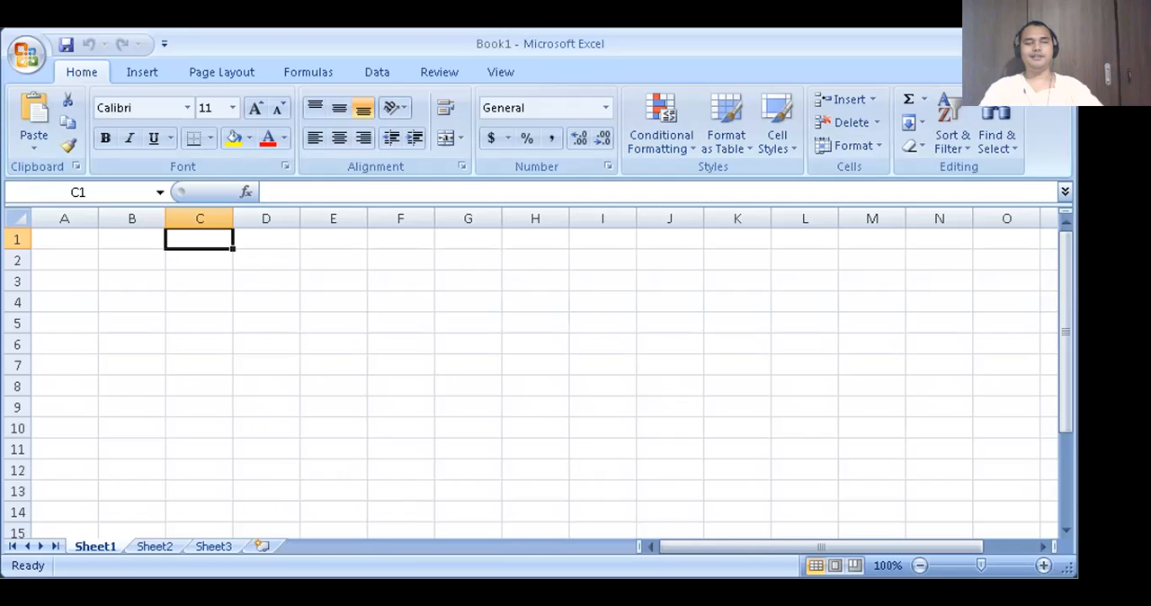
key("Down")
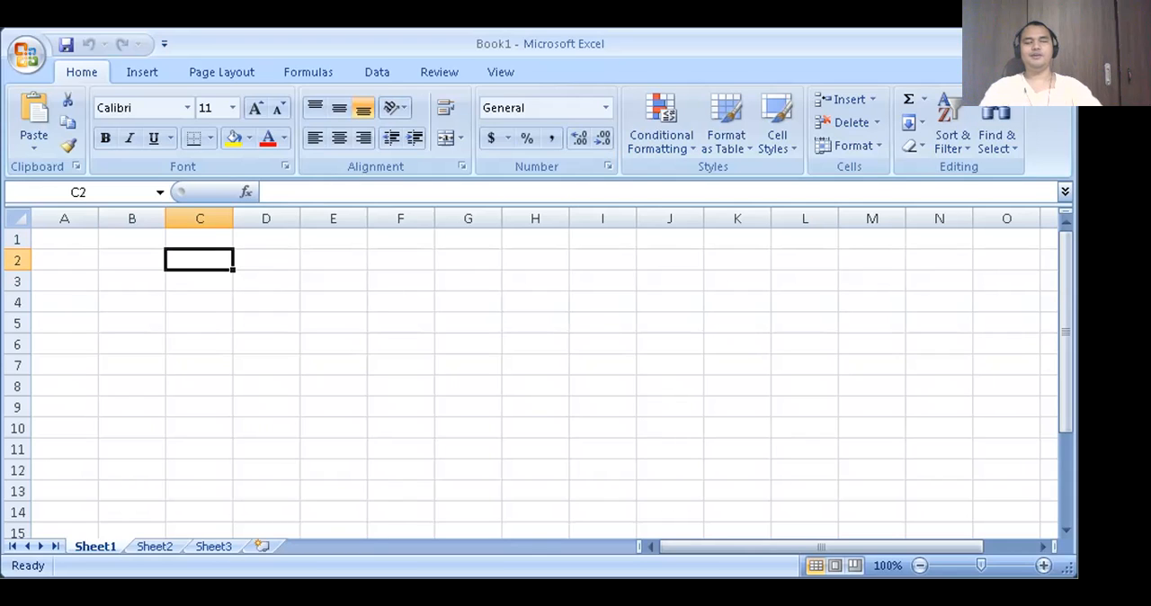
key("Down")
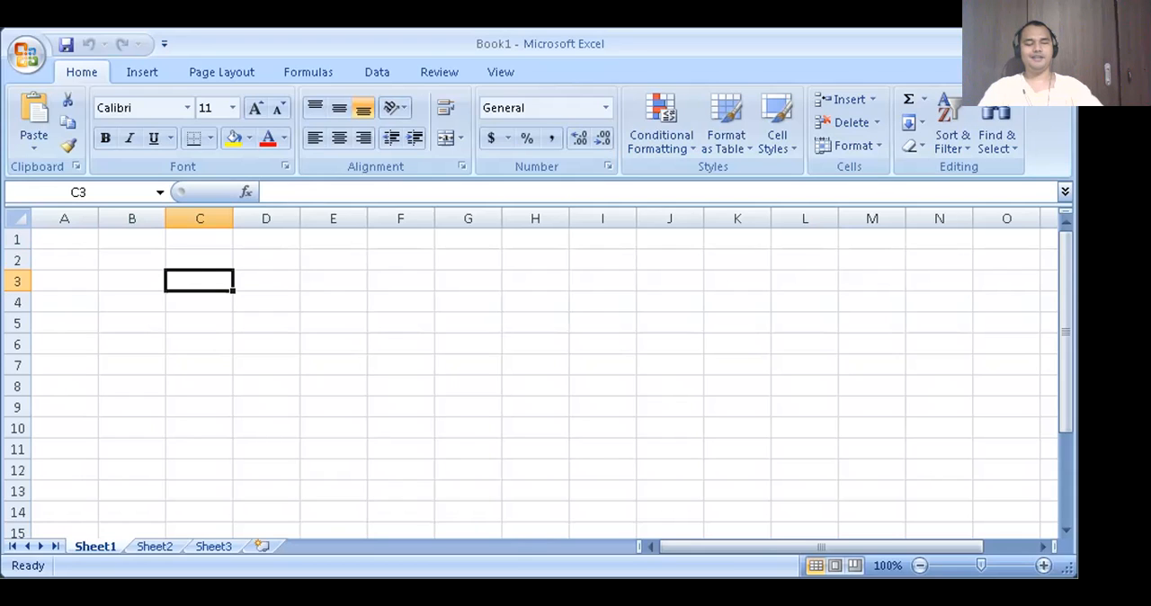
key("Left")
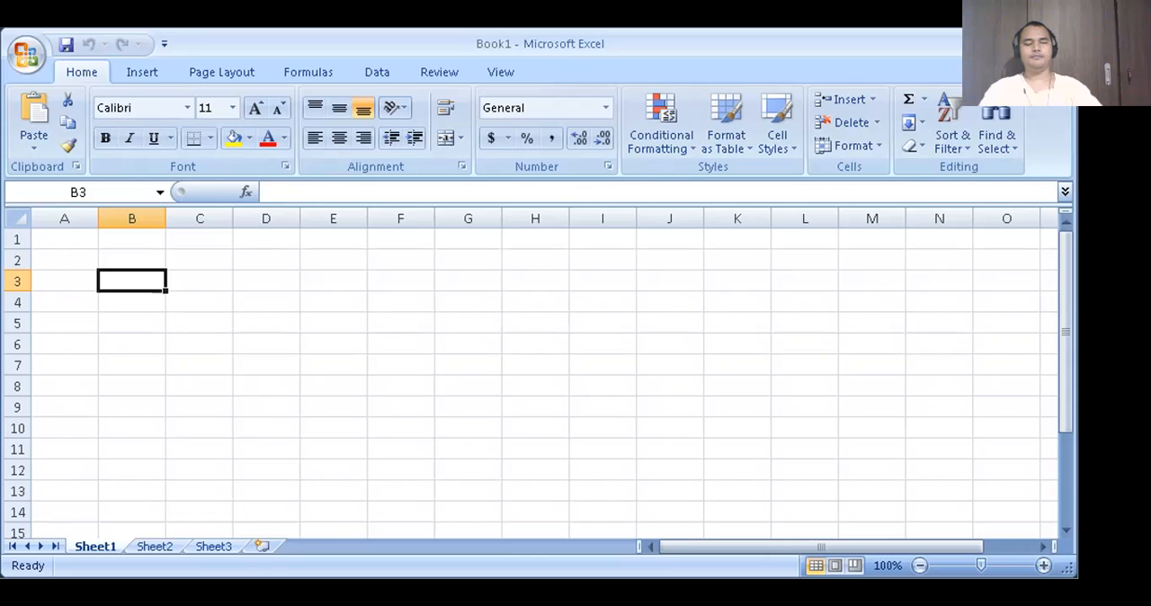
key("Down")
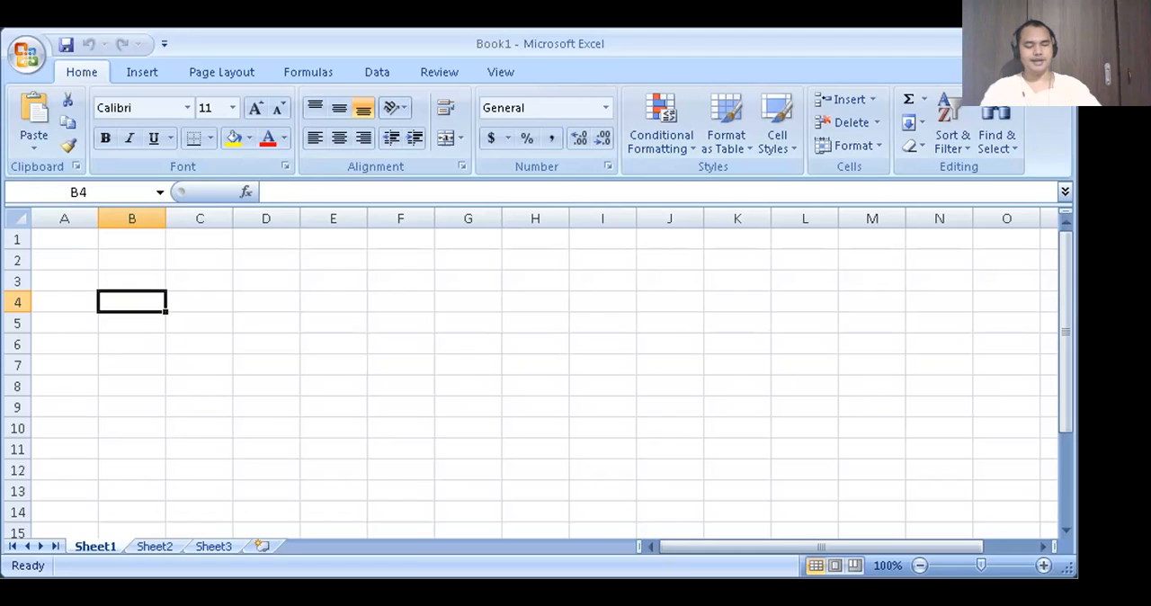
- Enter a ` character in cell C4, check the neighbouring cells, and clear C4
key("Right")
type("`")
key("Right")
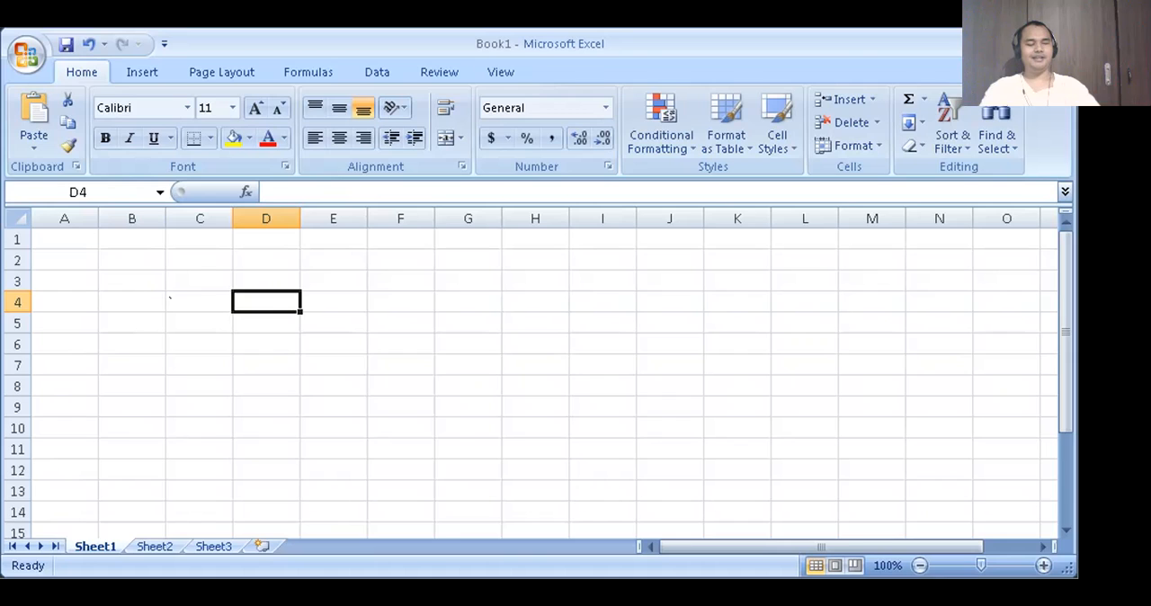
key("Left")
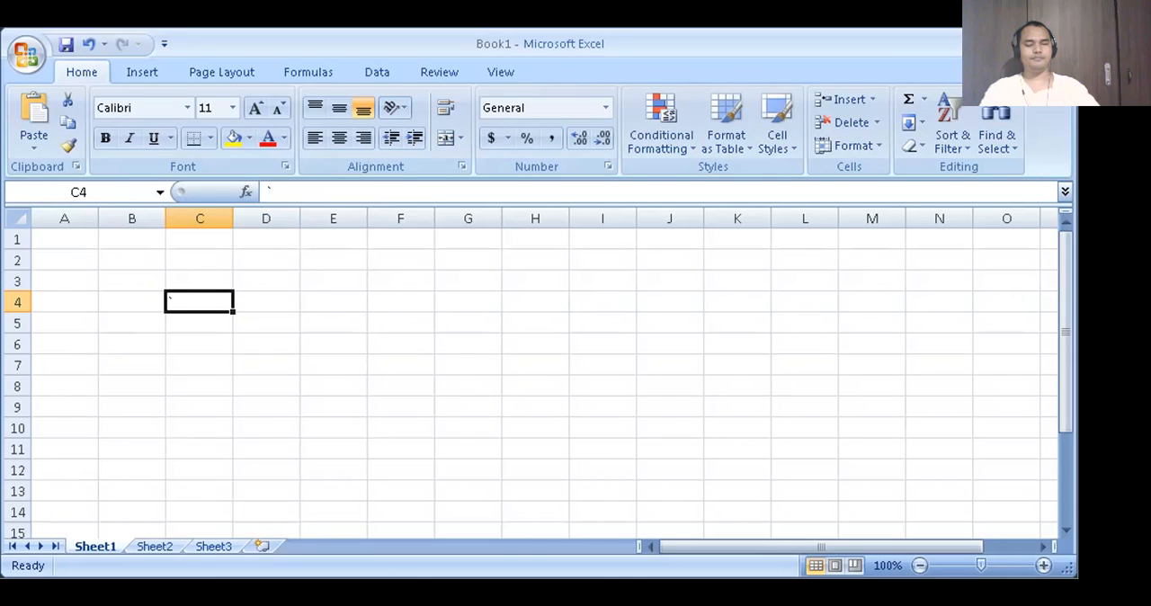
key("Left")
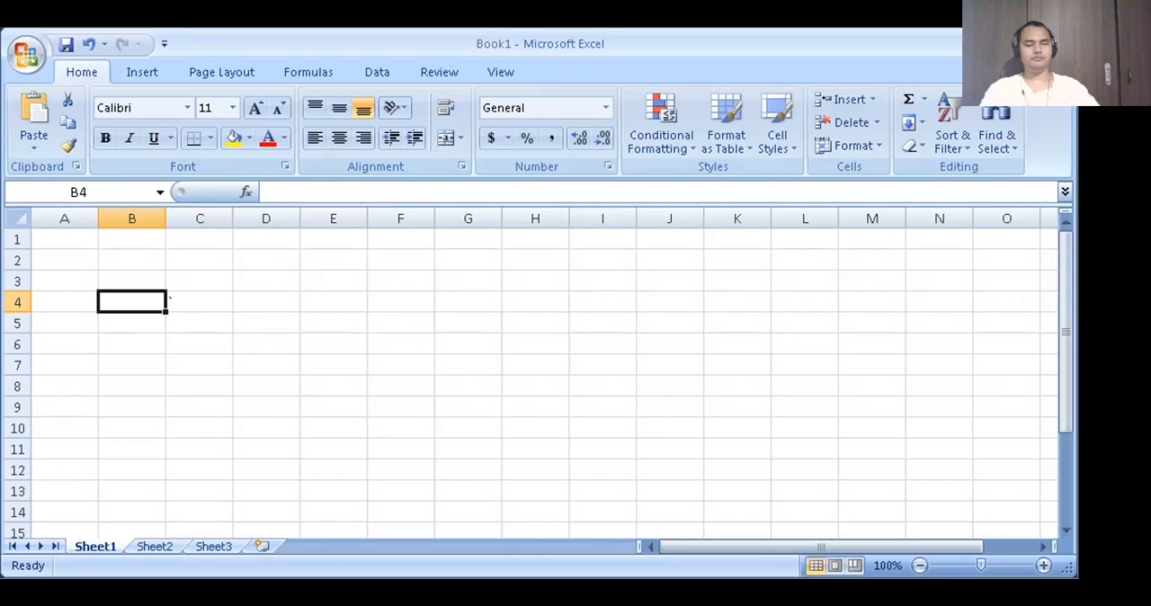
key("Right")
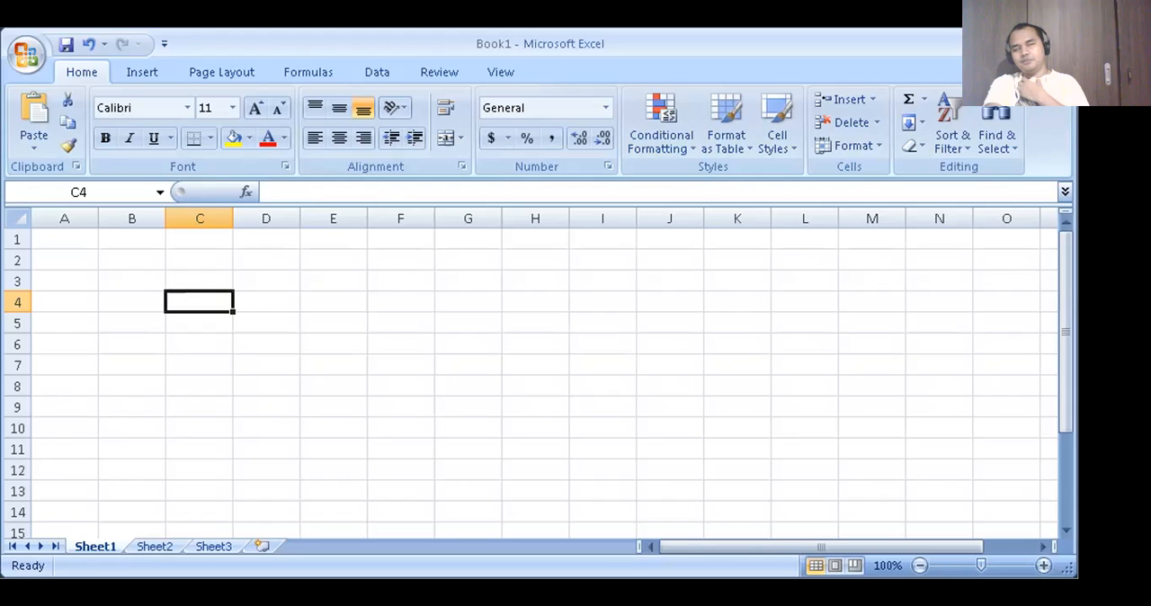
- From cell A1, jump to last column XFD and down to last row 1048576, and return to A1
left_click(65, 302)
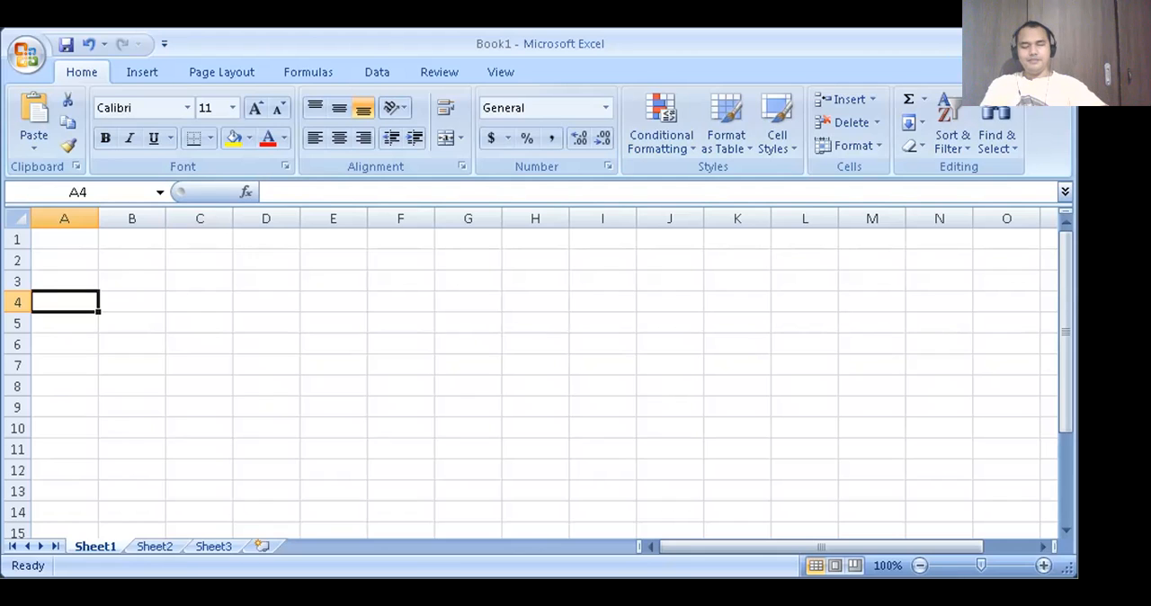
left_click(65, 239)
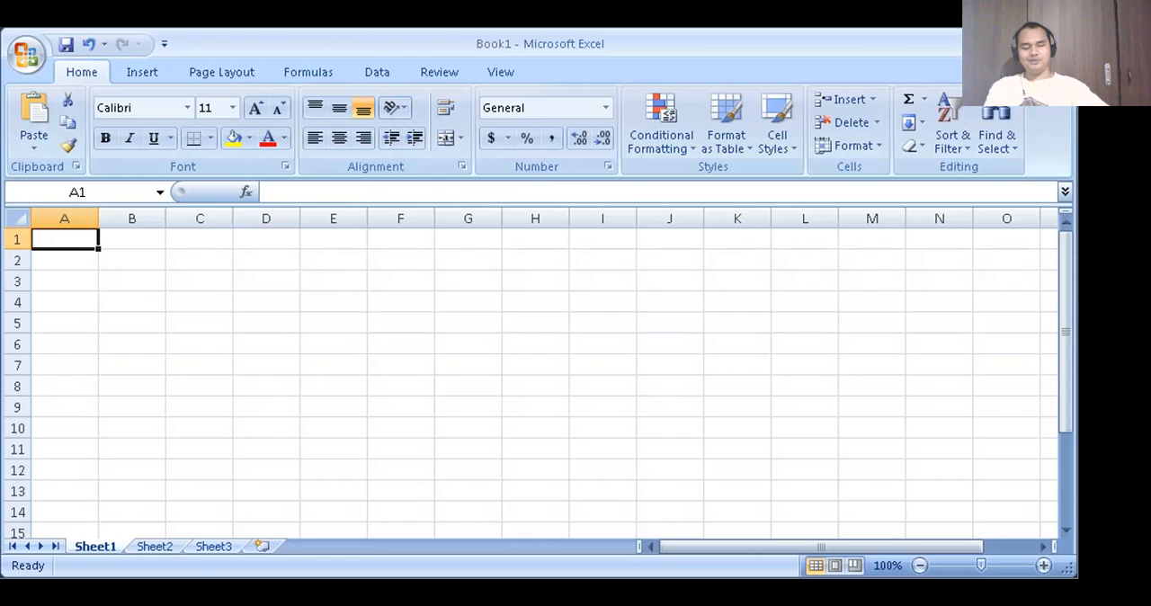
key("End")
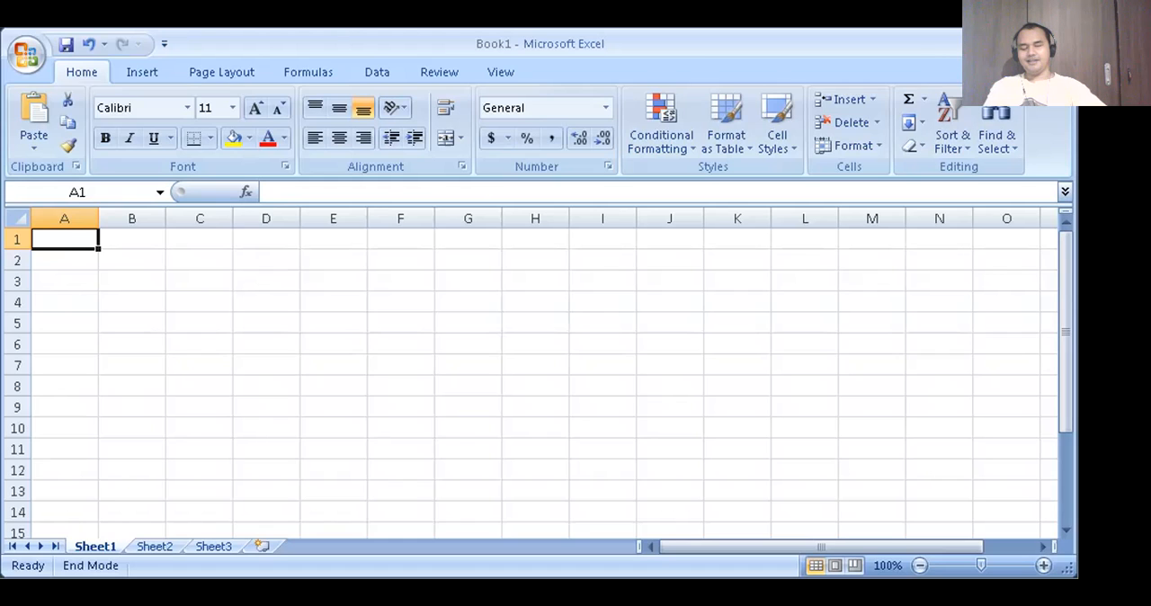
key("Right")
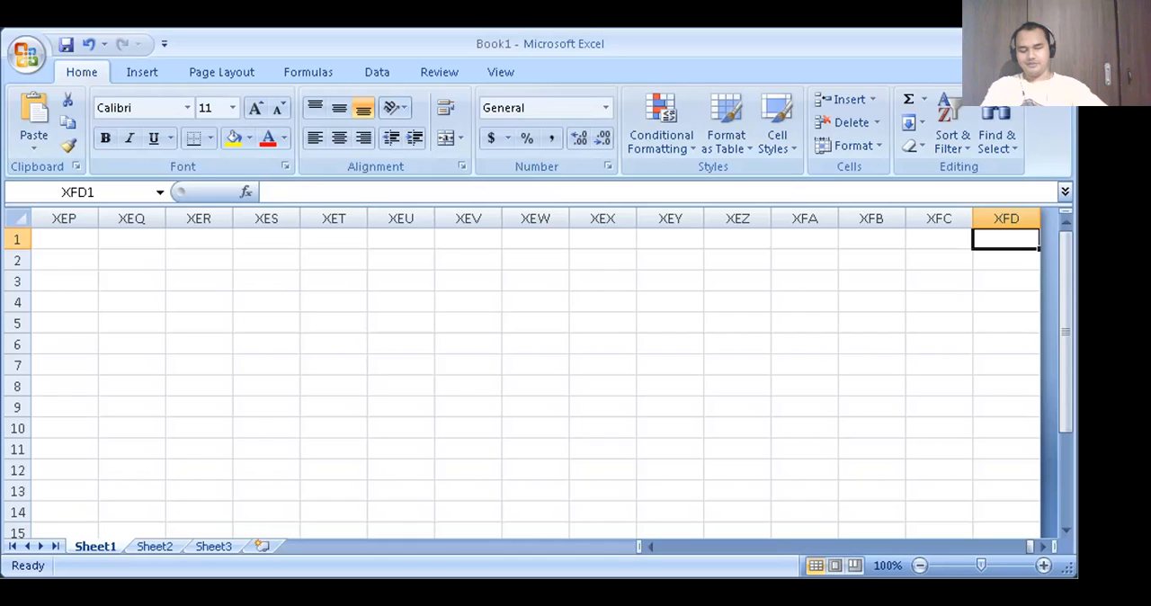
key("End")
key("Down")
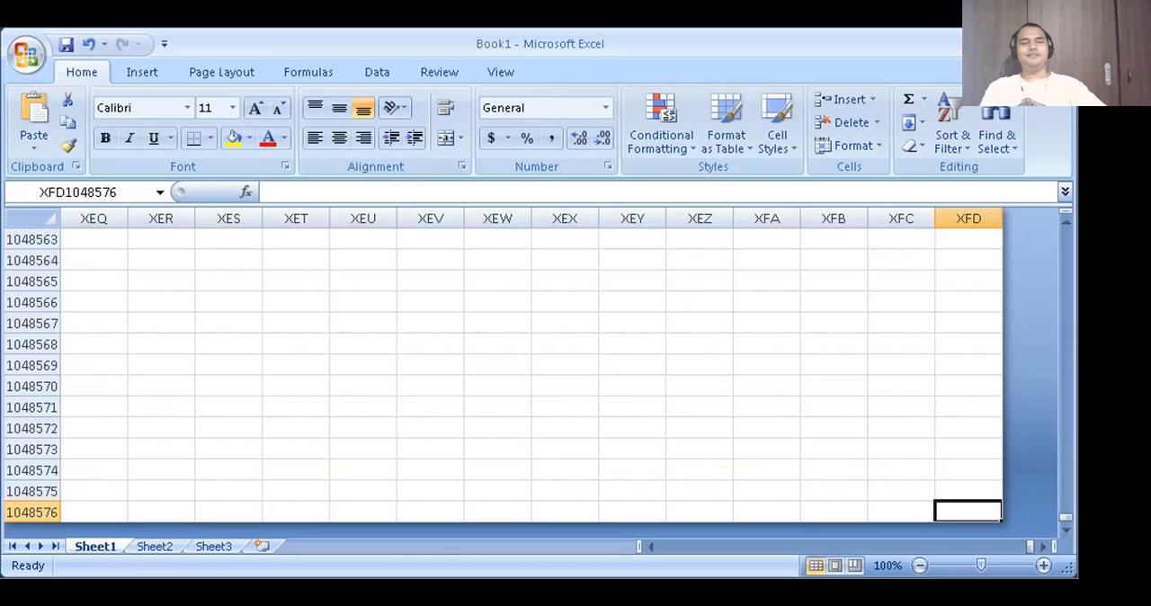
key("ctrl+Home")
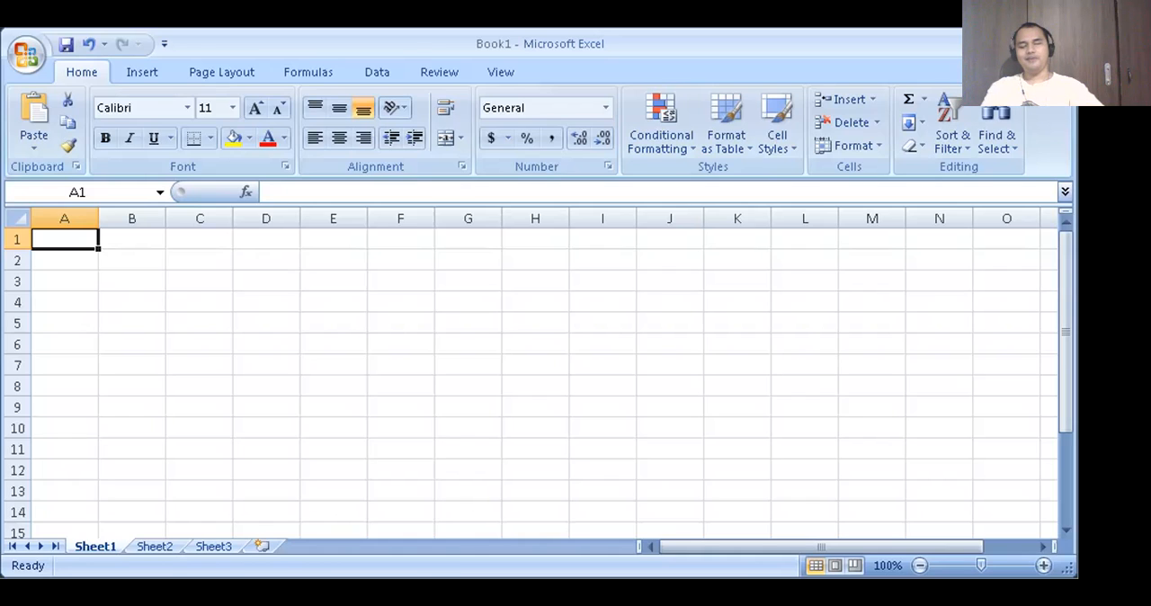
- Make C4 the active cell, and switch away from the workbook and back to it
left_click(200, 302)
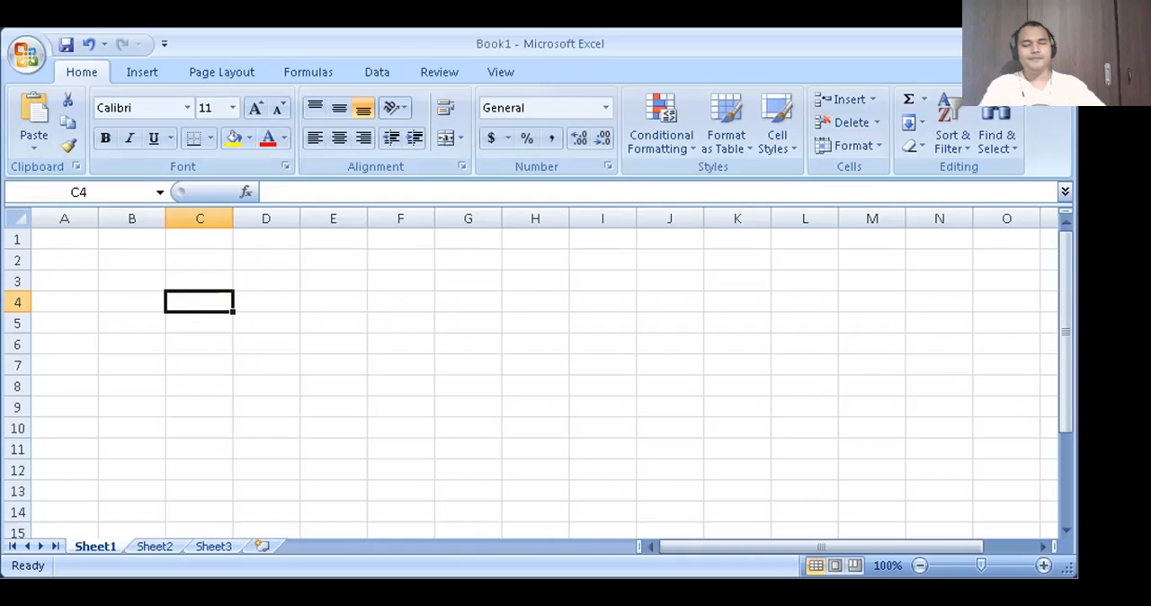
key("Left")
key("Right")
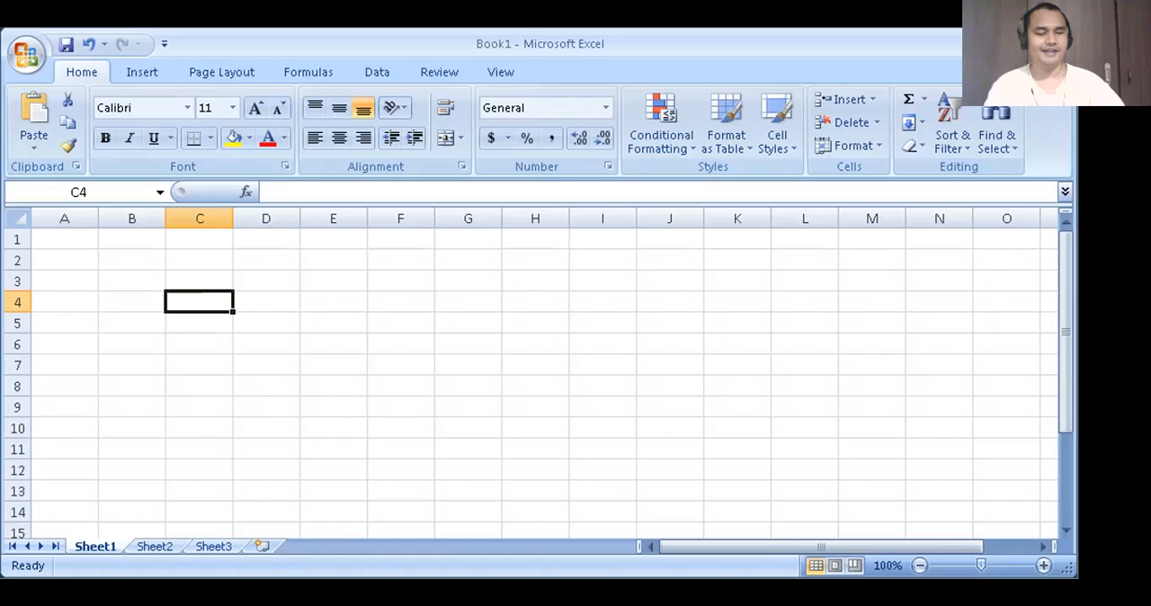
key("alt+Tab")
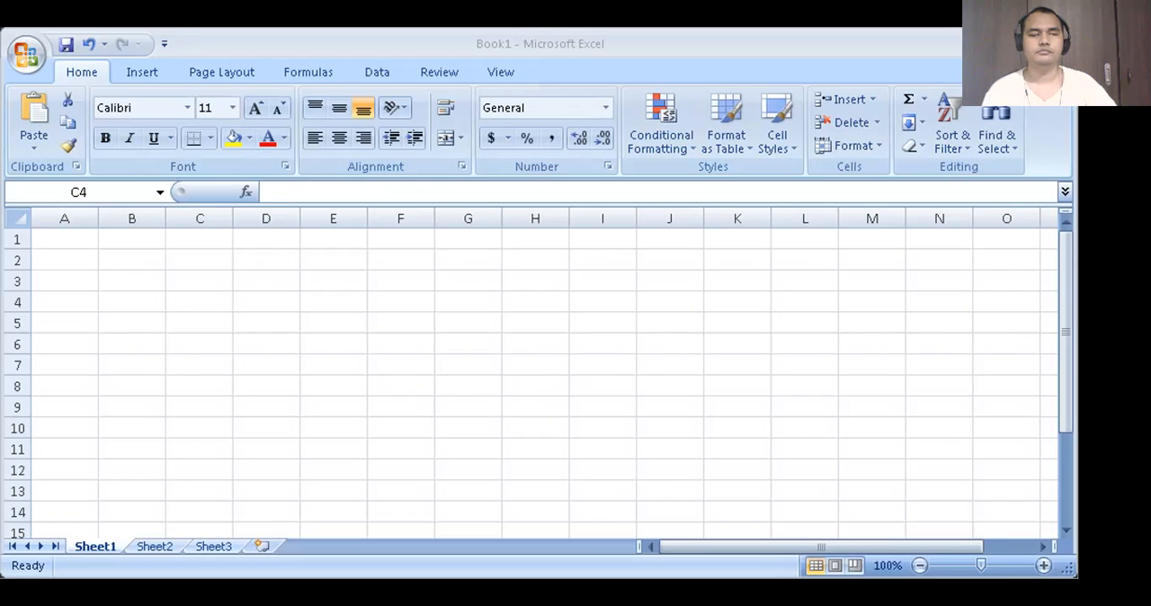
key("alt+Tab")
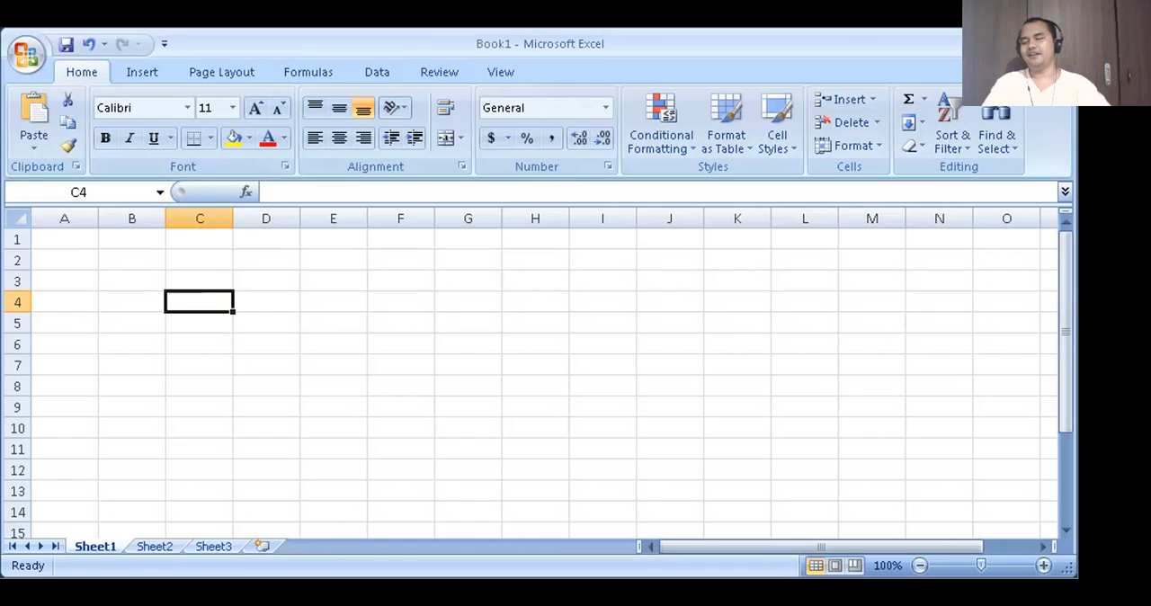
- Look through the Insert, Page Layout, Formulas, Data, Review and View ribbon commands, and return to the Home and Insert commands
key("alt")
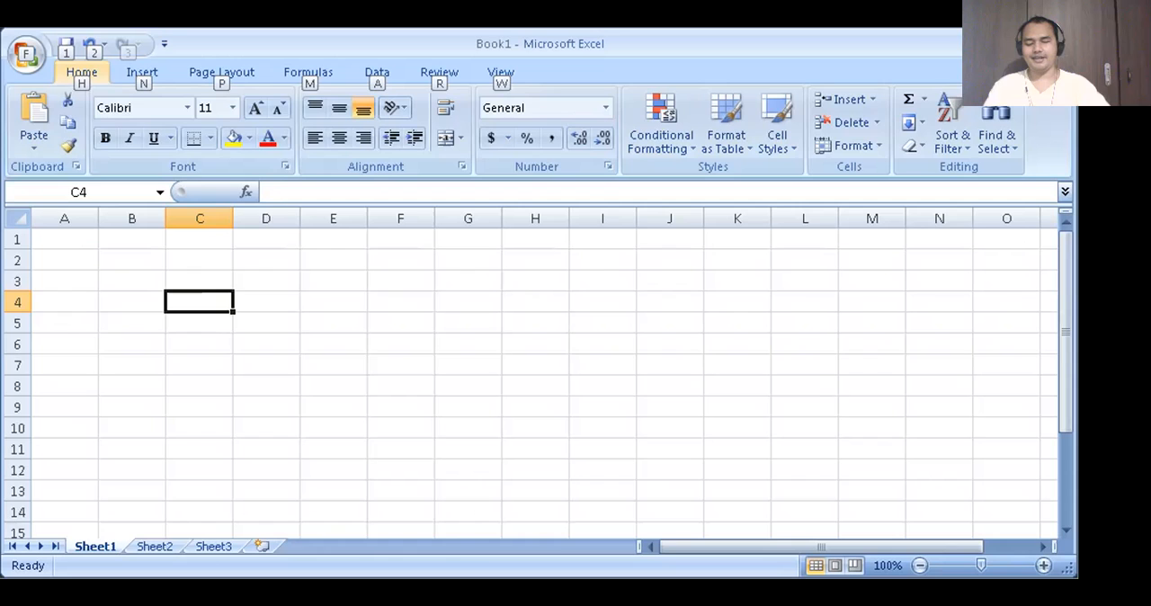
key("n")
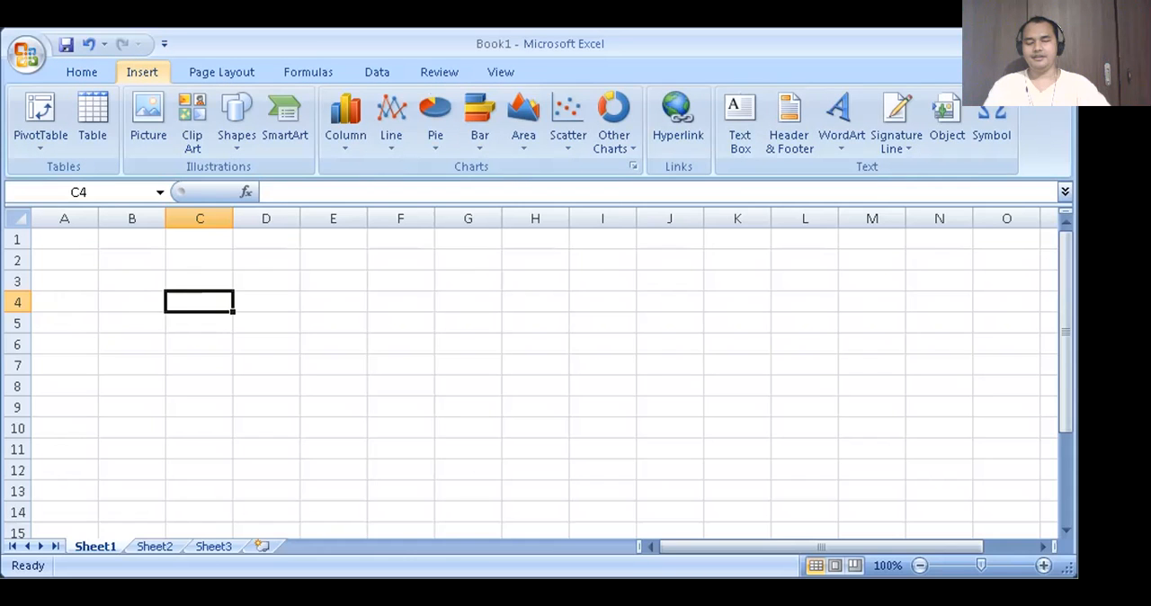
key("Right")
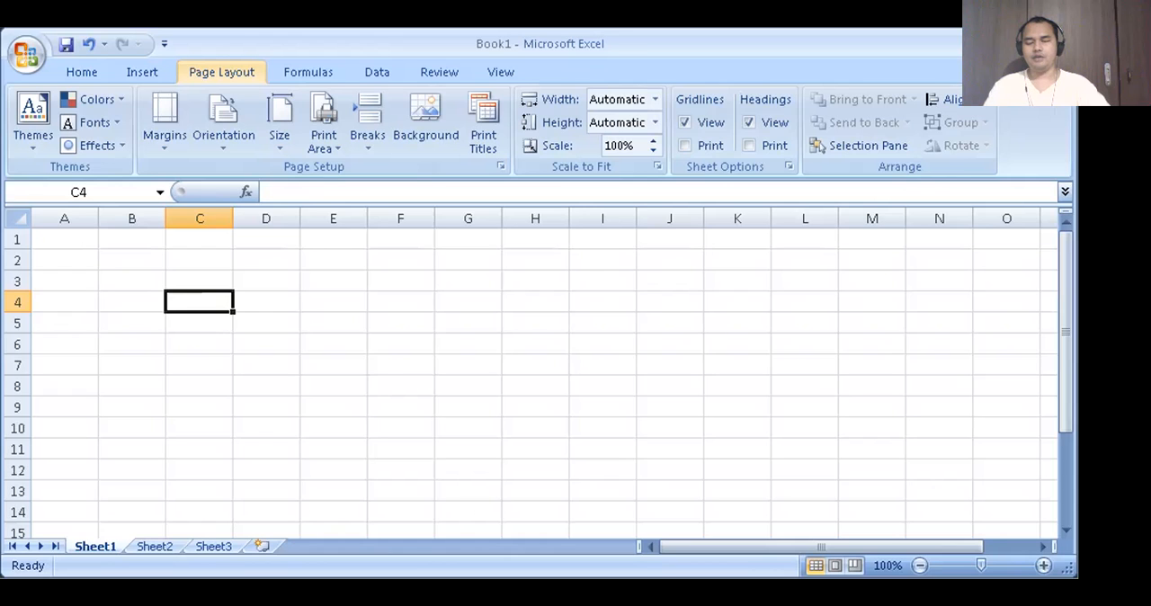
key("Right")
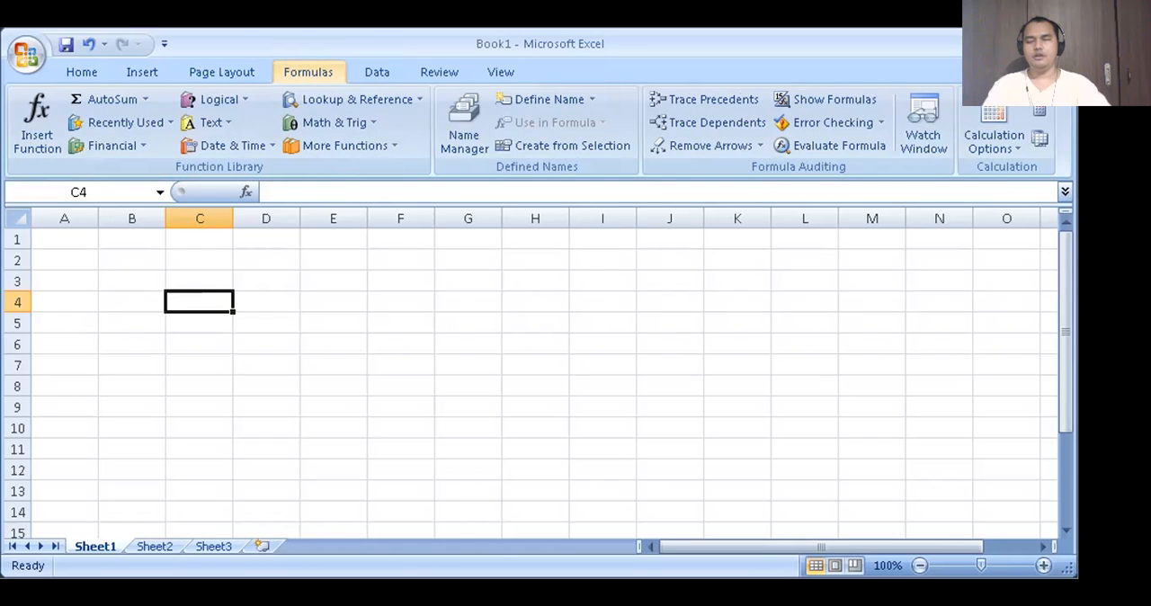
key("Right")
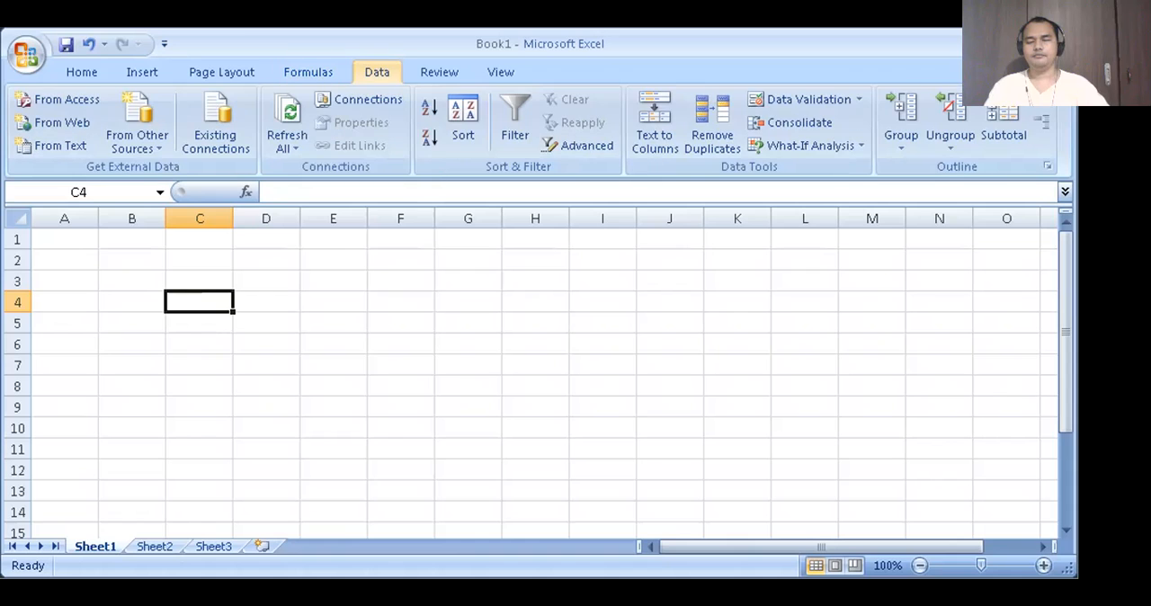
key("Right")
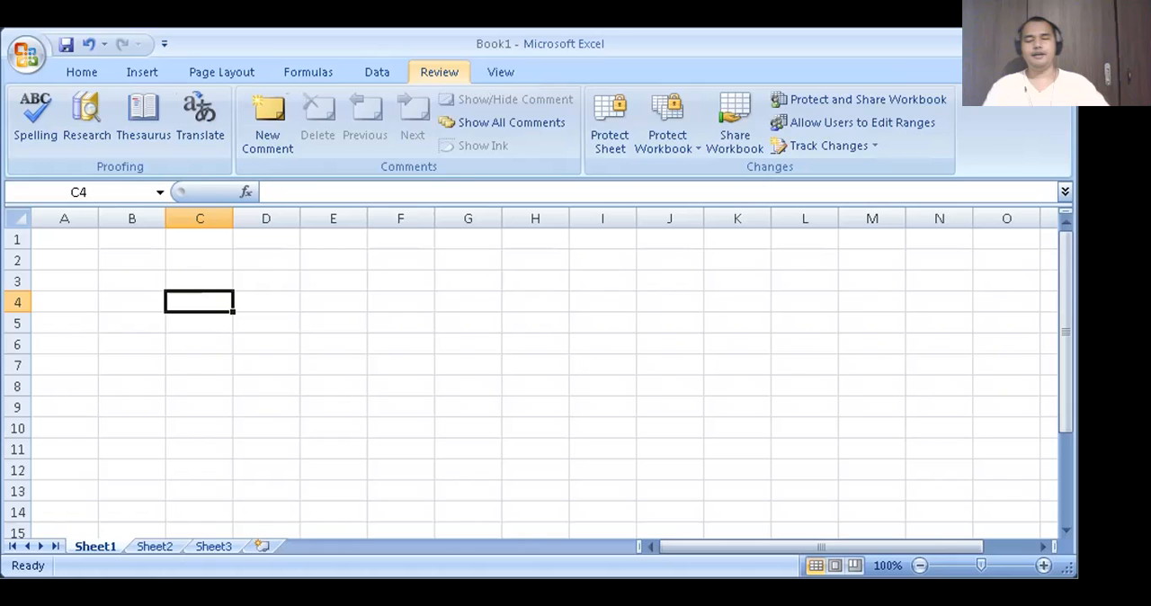
key("Right")
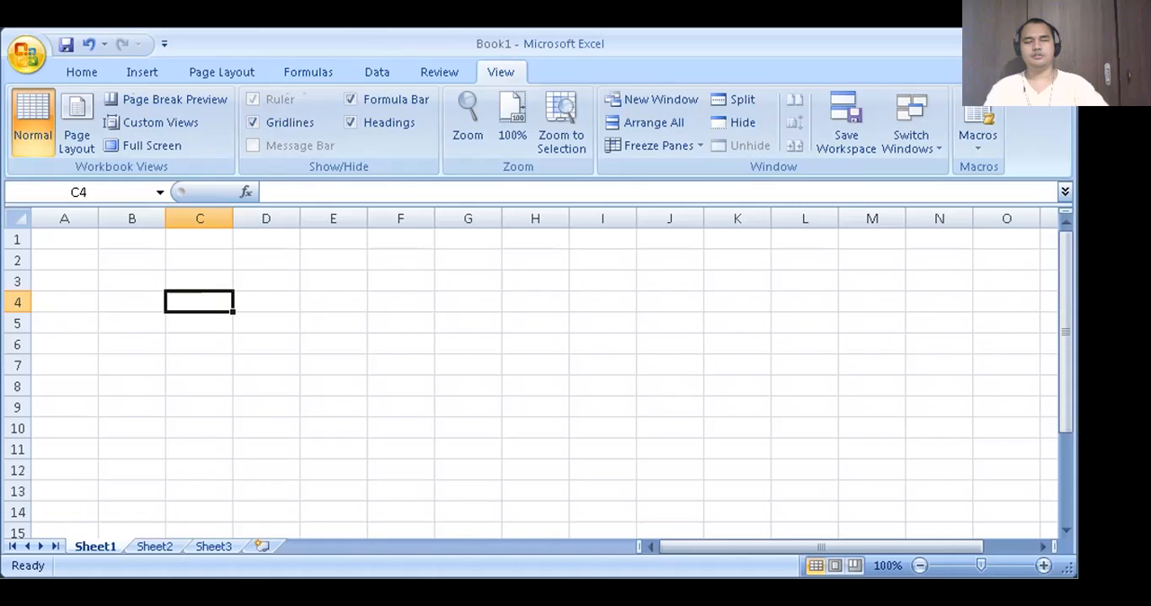
left_click(82, 72)
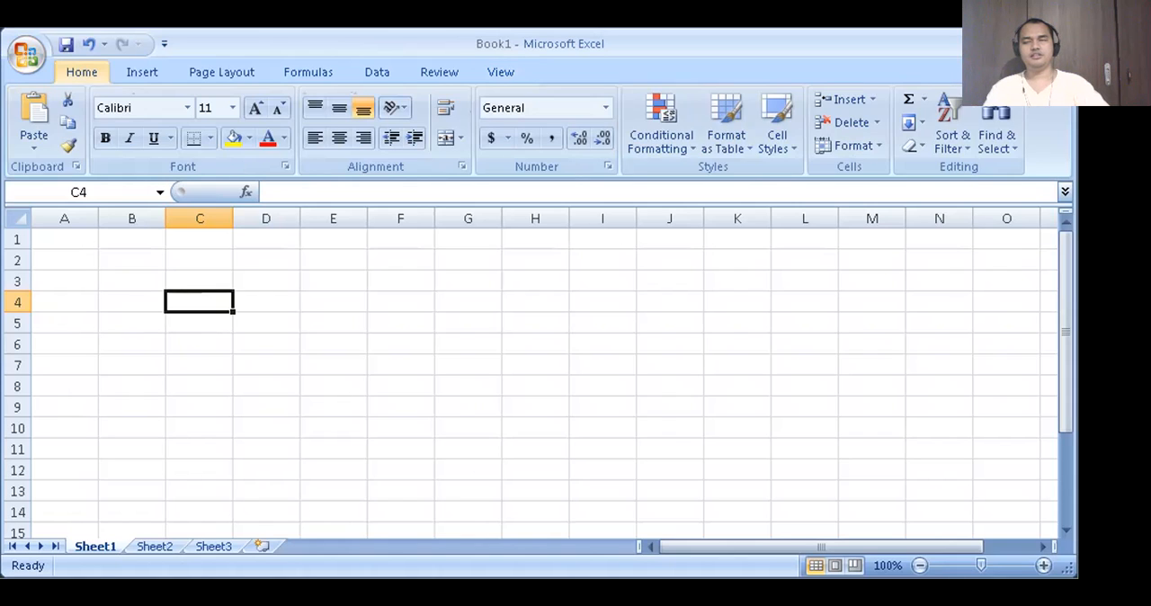
left_click(141, 72)
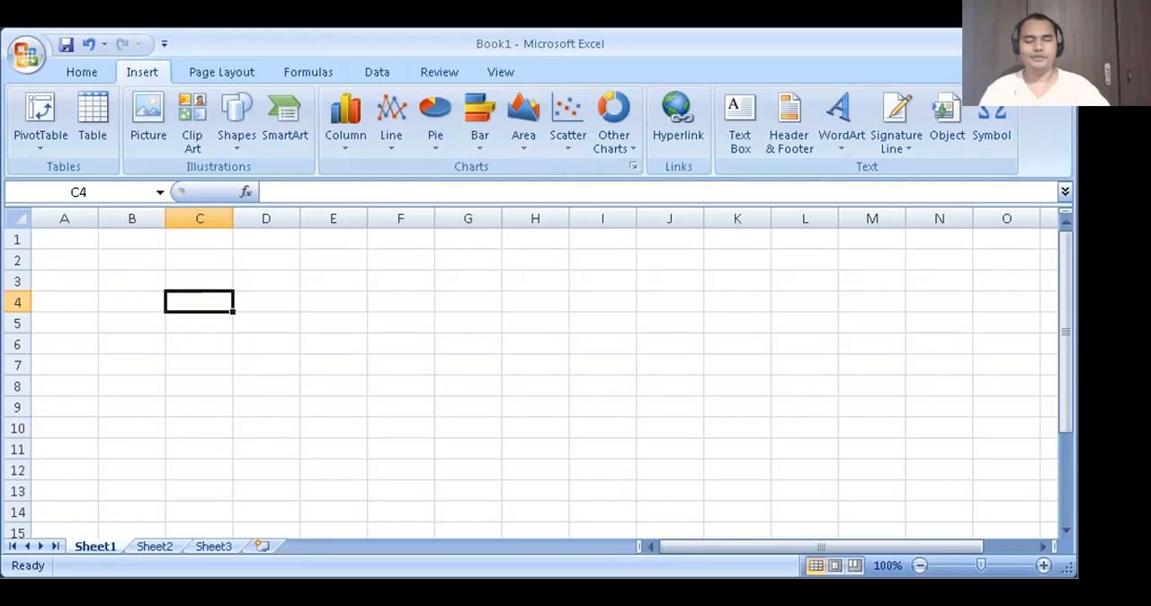
- Show the Home ribbon commands and move the focus from the Clipboard options through the font name and font size
key("alt")
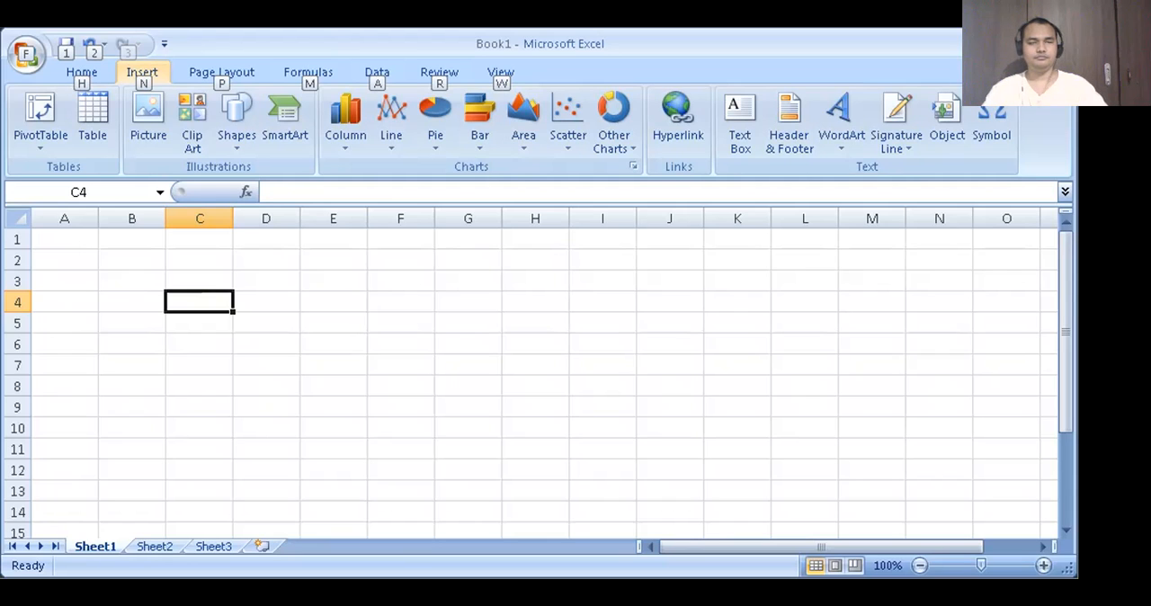
key("h")
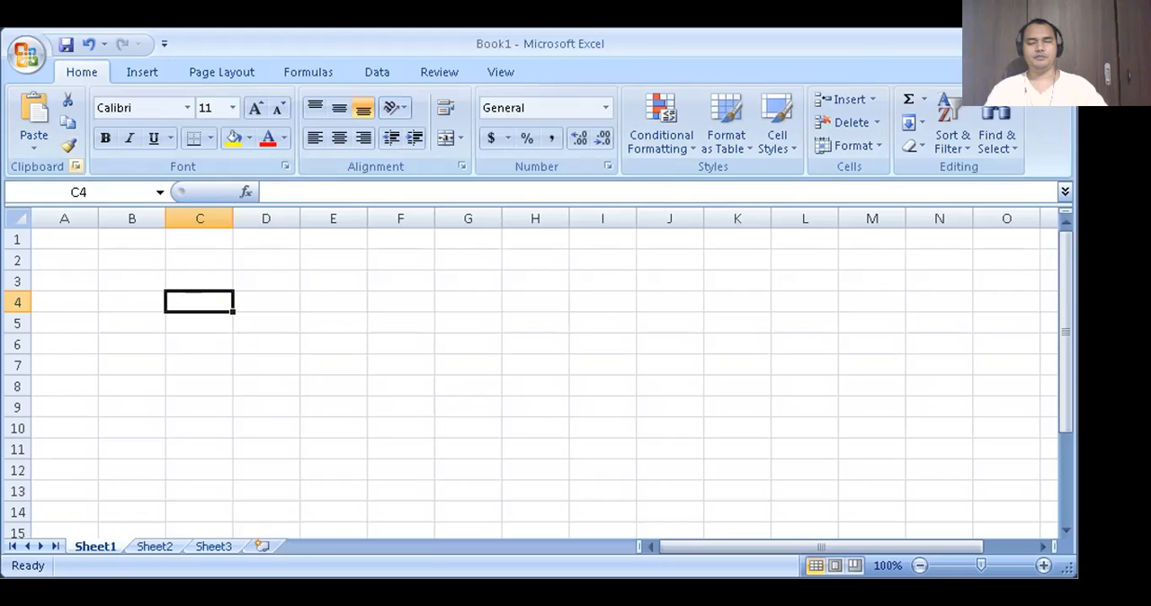
key("Tab")
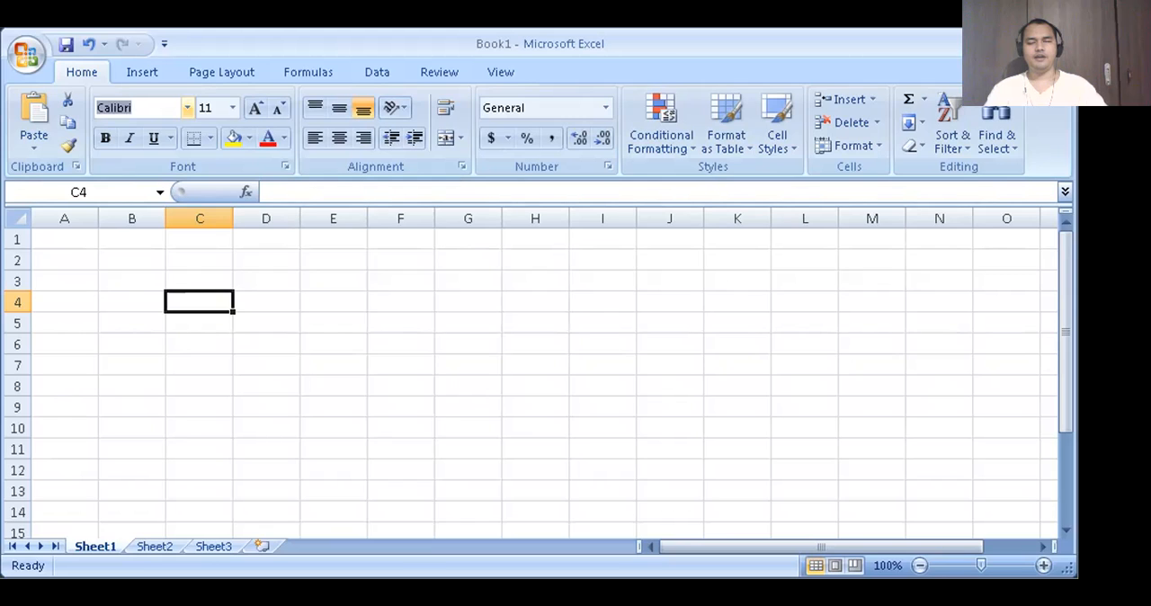
key("Tab")
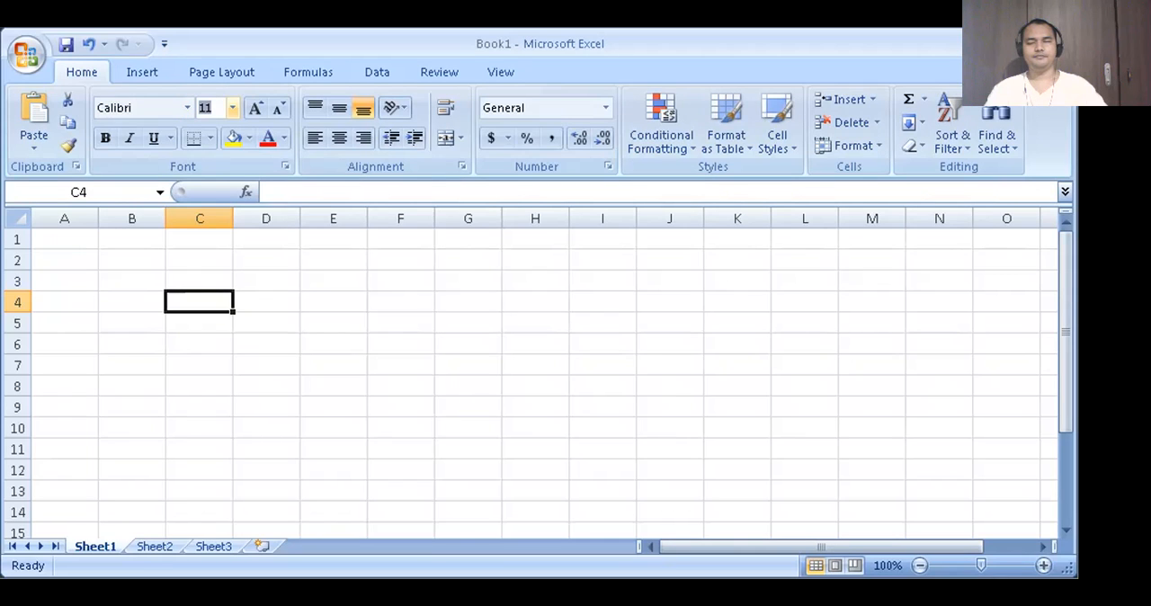
key("Tab")
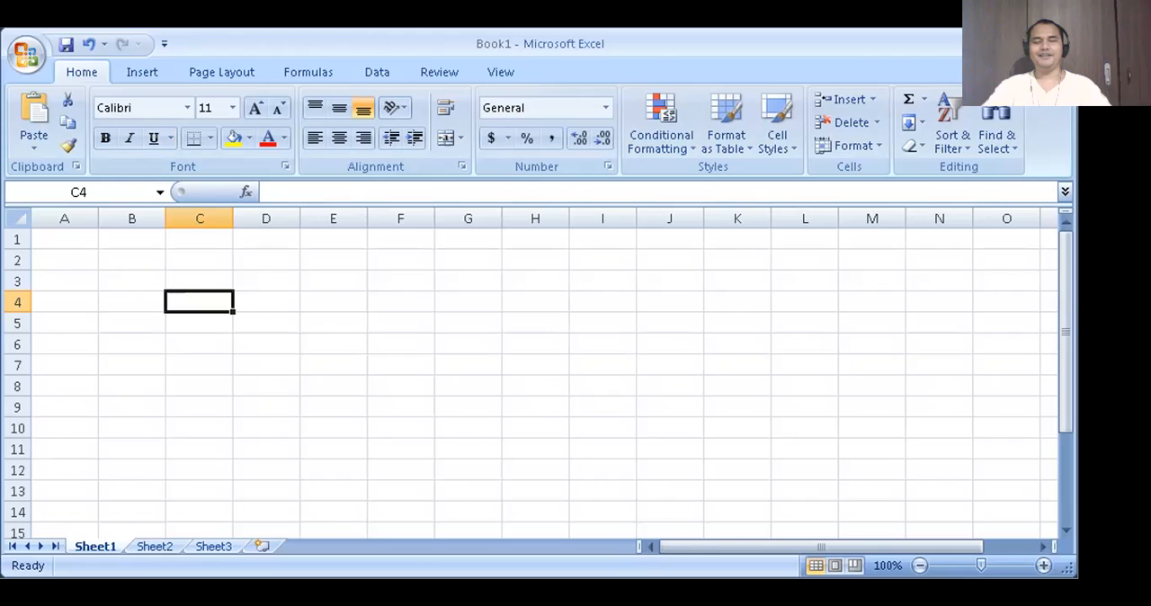
- Move the active cell between C4 and C3, up to C2, and over to A1
left_click(200, 282)
left_click(199, 302)
left_click(200, 281)
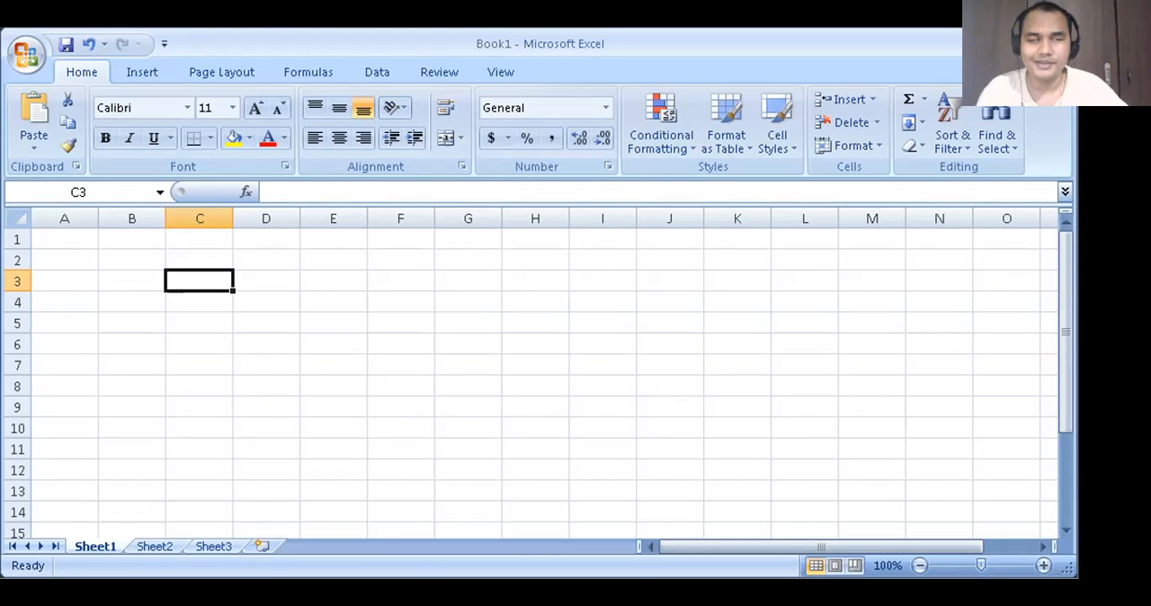
key("Up")
key("Up")
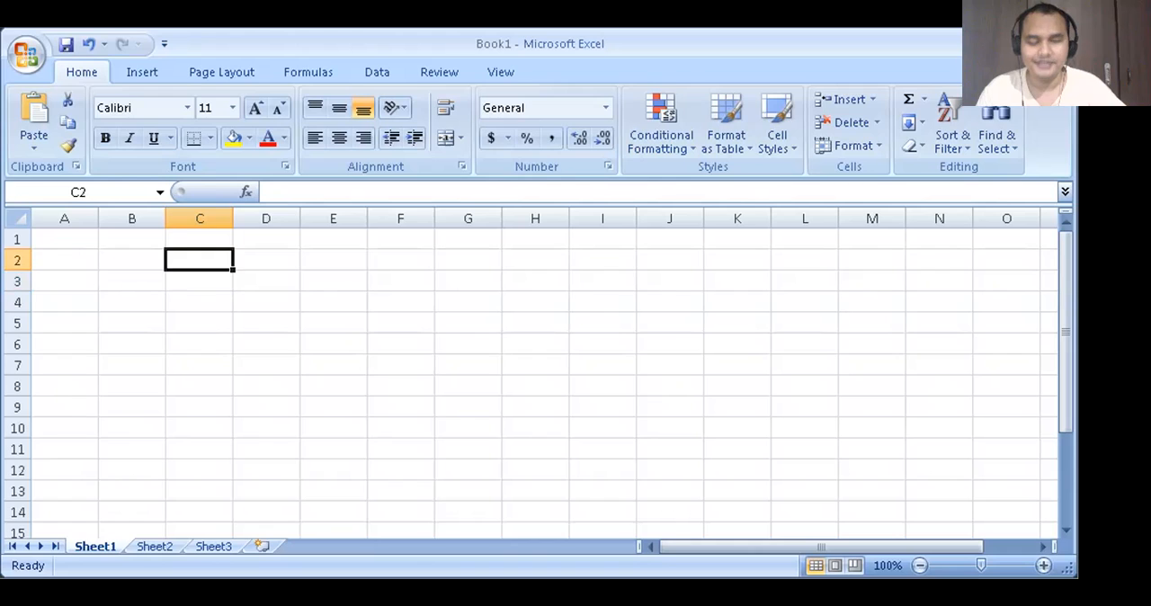
key("Left")
key("Left")
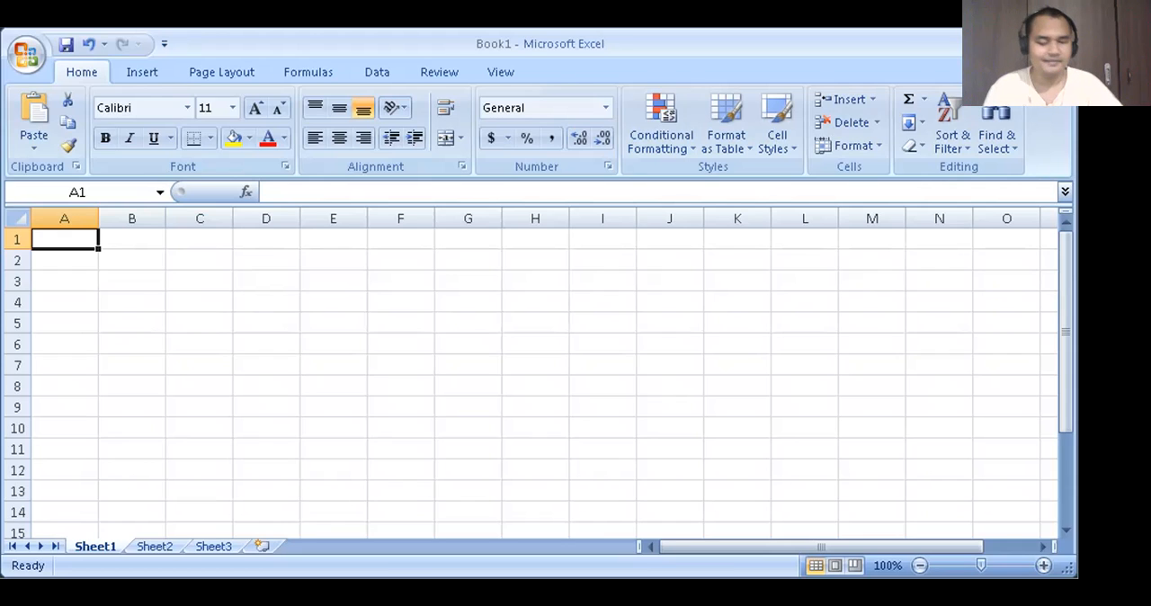
- Enter "Nama saya" followed by the person's first name in cell A3, and finish on B3
key("Down")
key("Down")
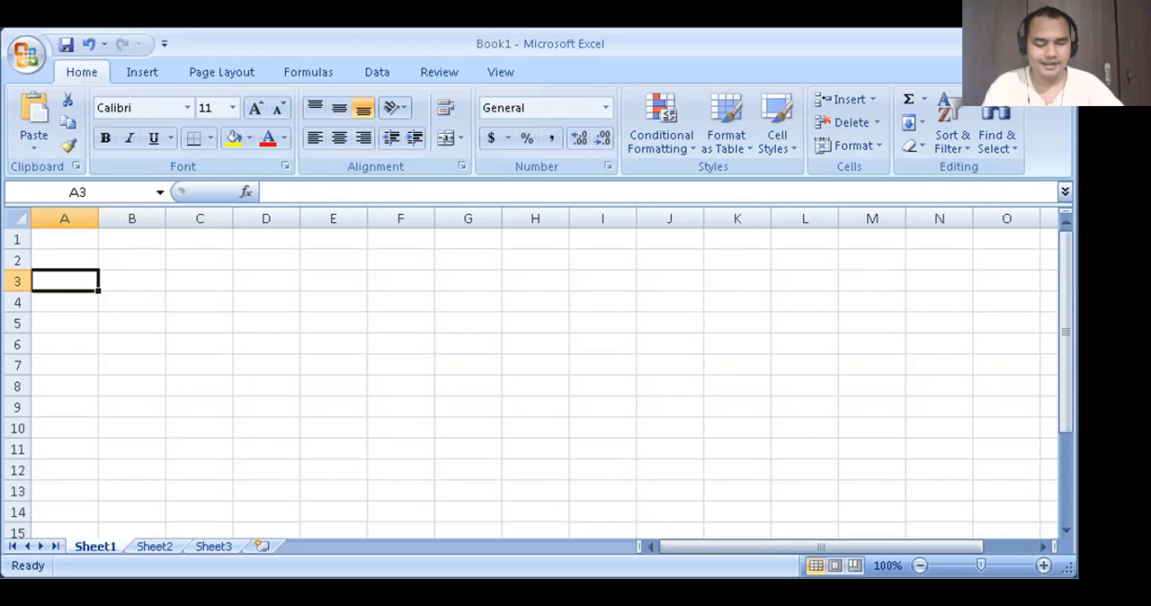
type("Nama")
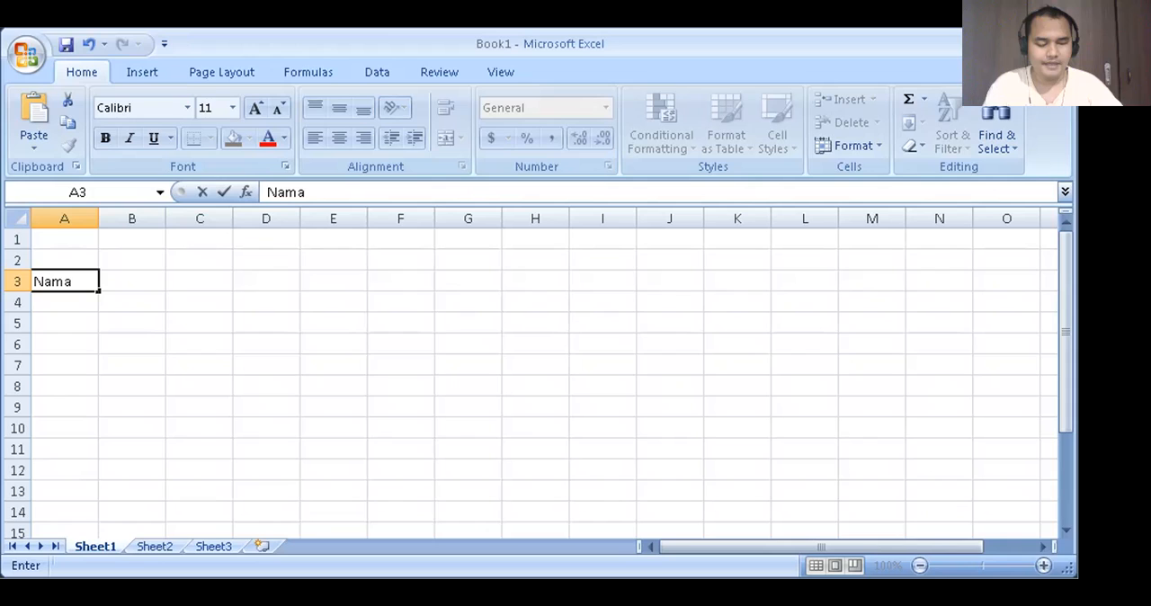
type(" saya ")
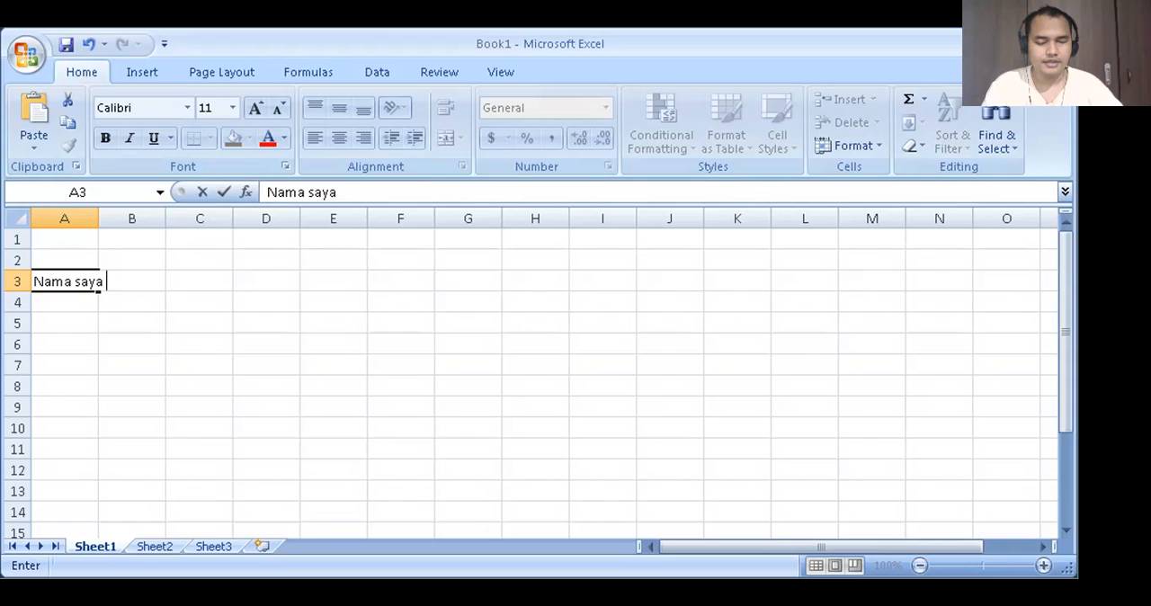
type("Dimas")
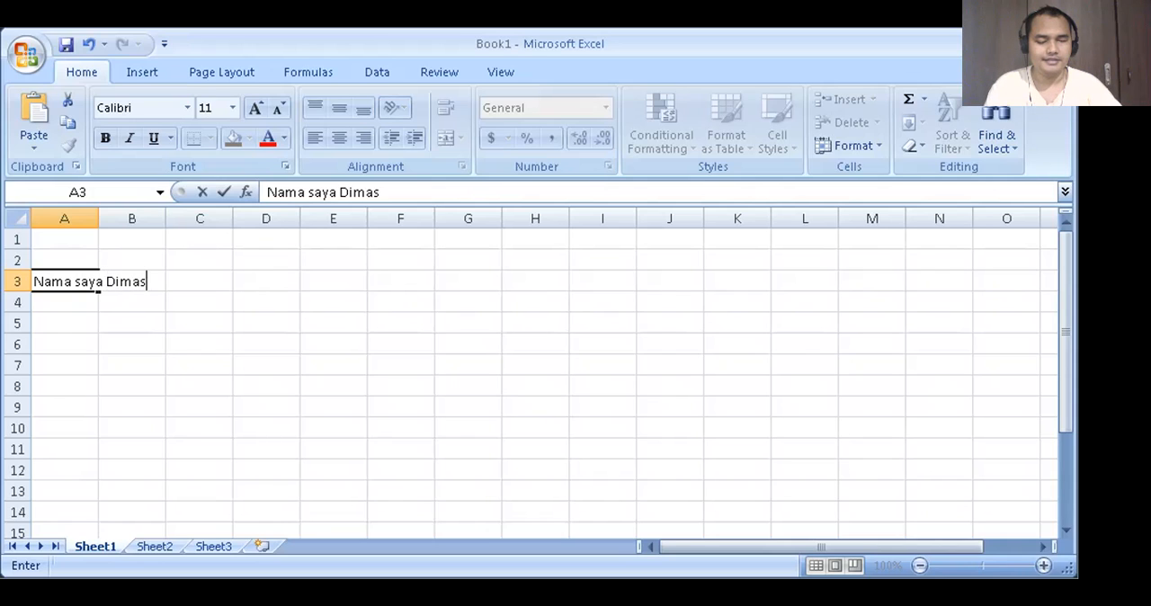
key("Tab")
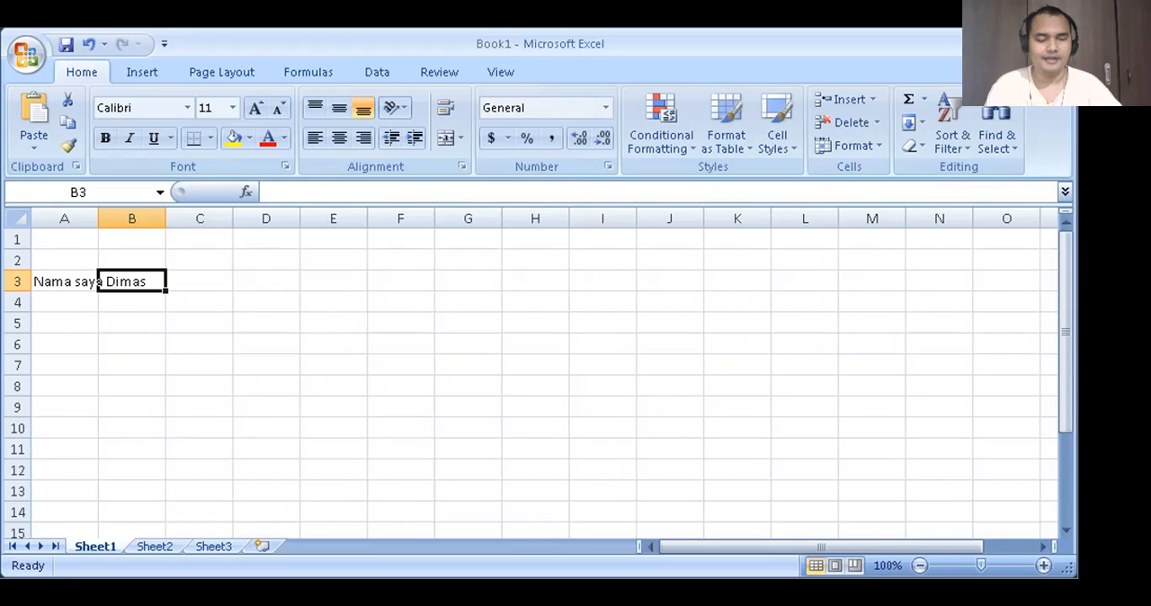
- Enter "nama saya" followed by the person's last name in cell A4, overriding the suggested completion
key("Left")
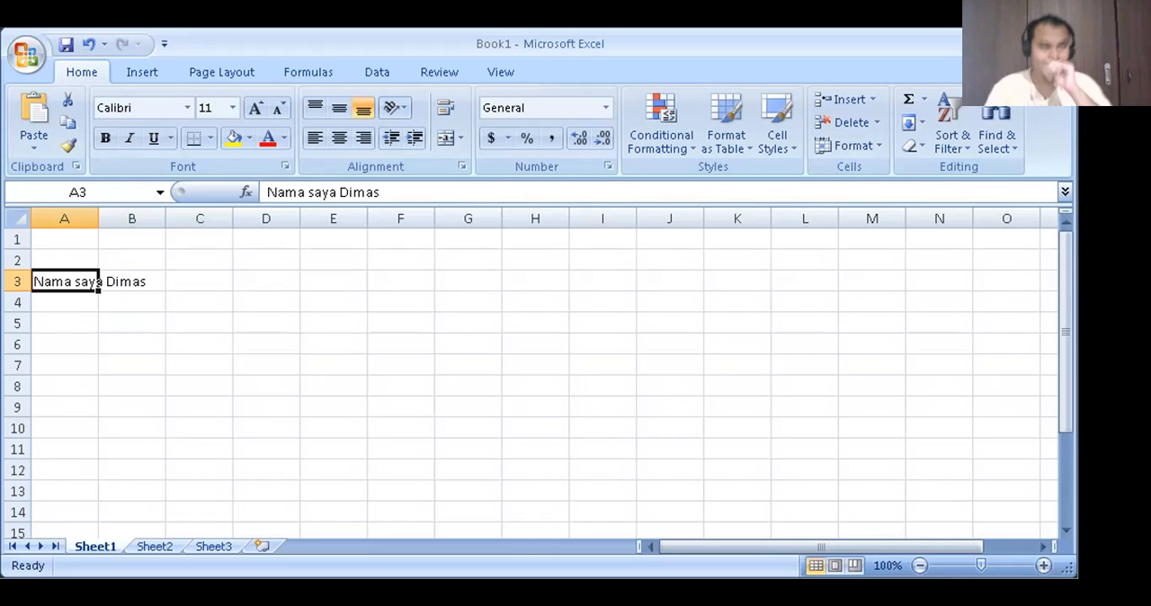
key("Down")
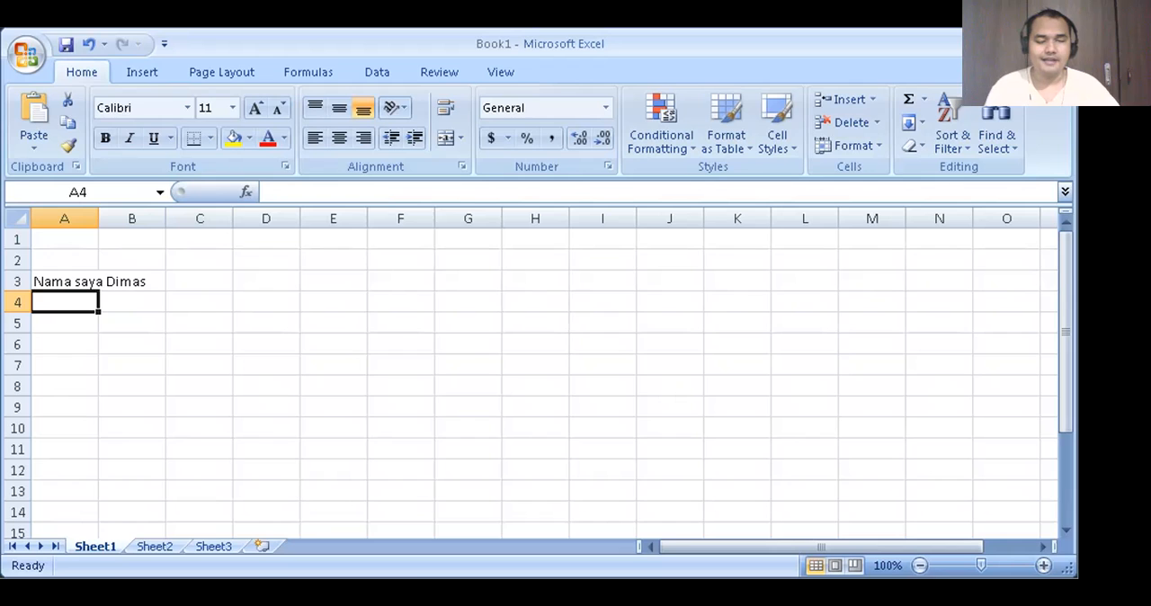
type("nama saya ")
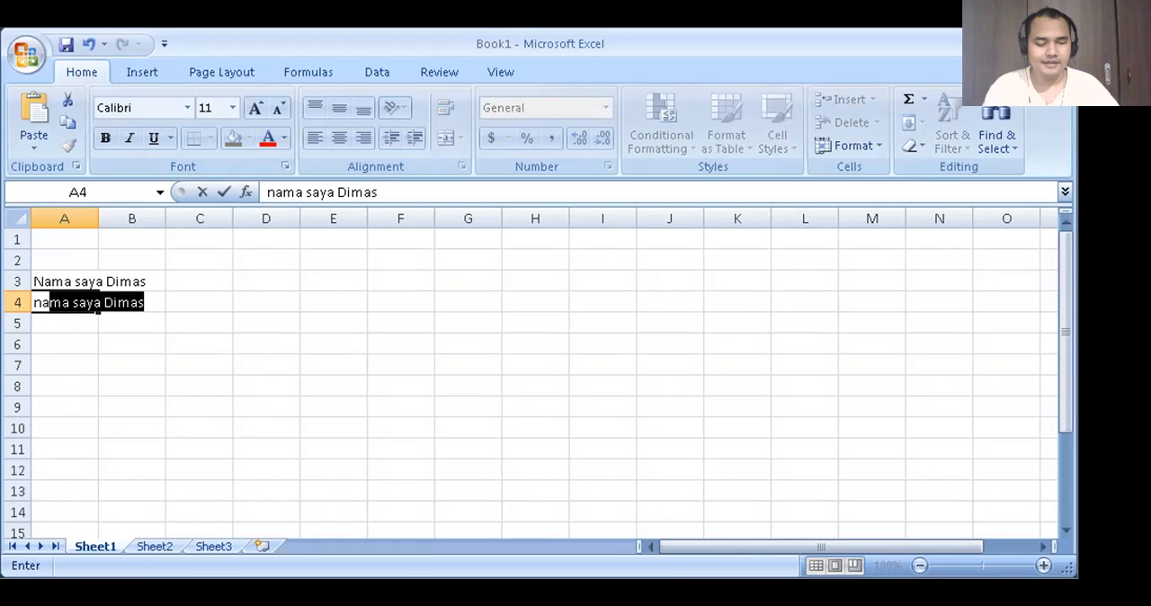
type("Prasetyo")
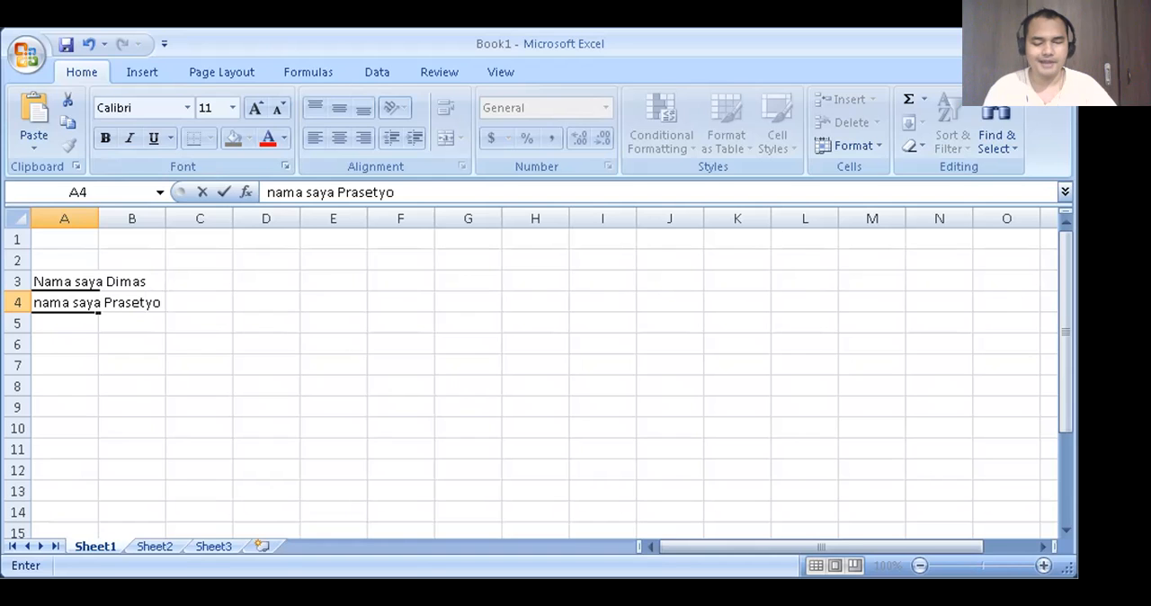
key("Tab")
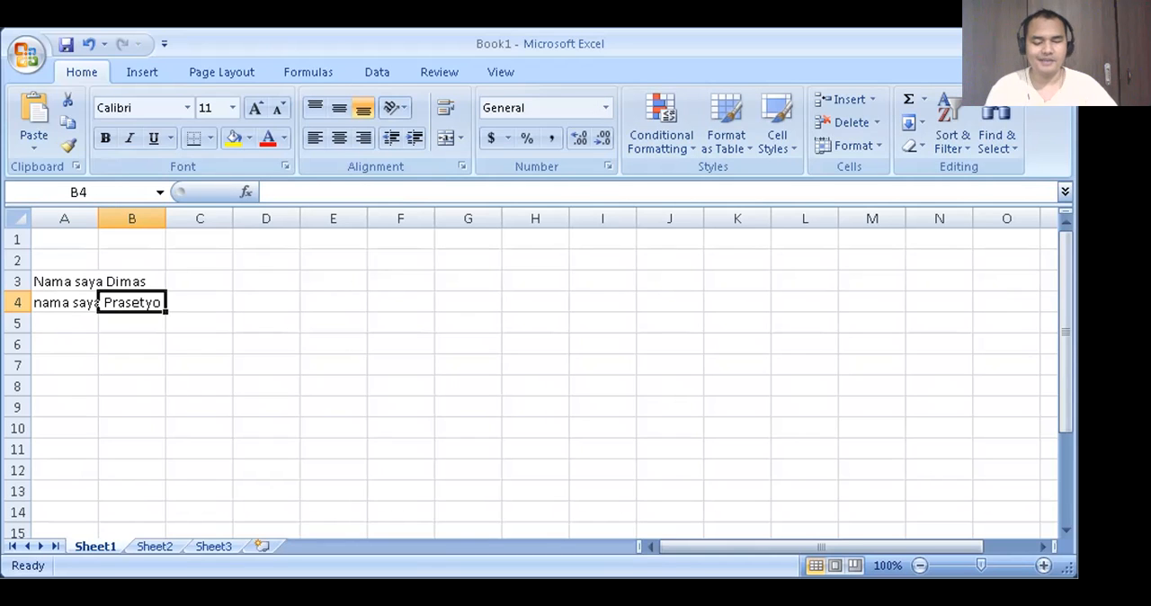
- Enter "nama saya" followed by the person's first name in cell A5
key("Left")
key("Down")
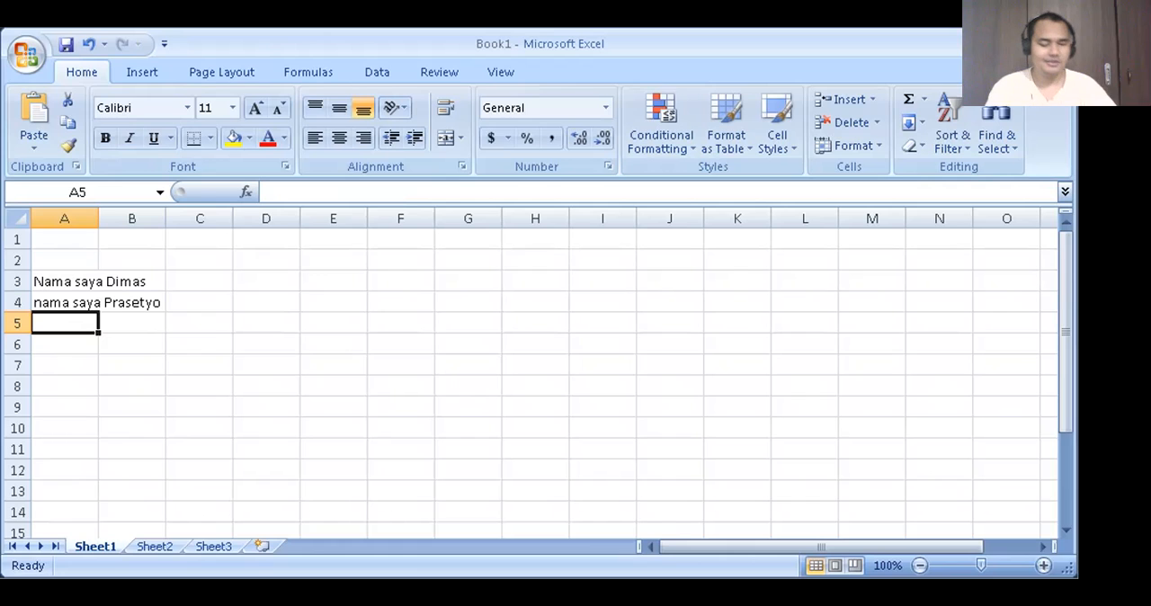
type("nama saya Dimas")
key("Return")
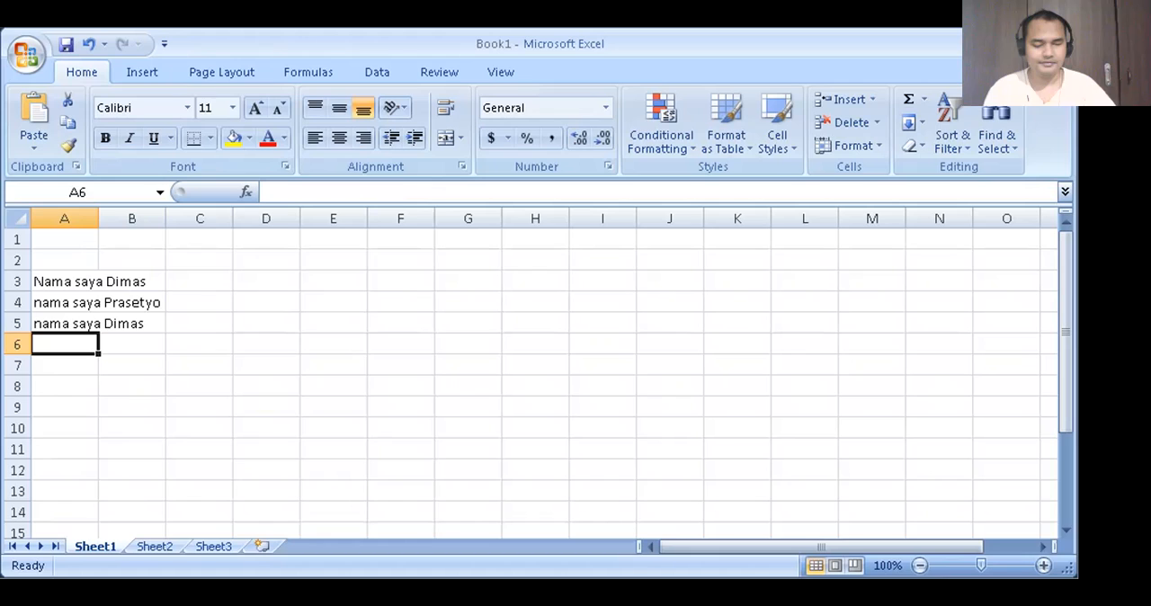
- Read through the entries in cells A3 to A5 and the empty cell A6, finishing on A5
key("Up")
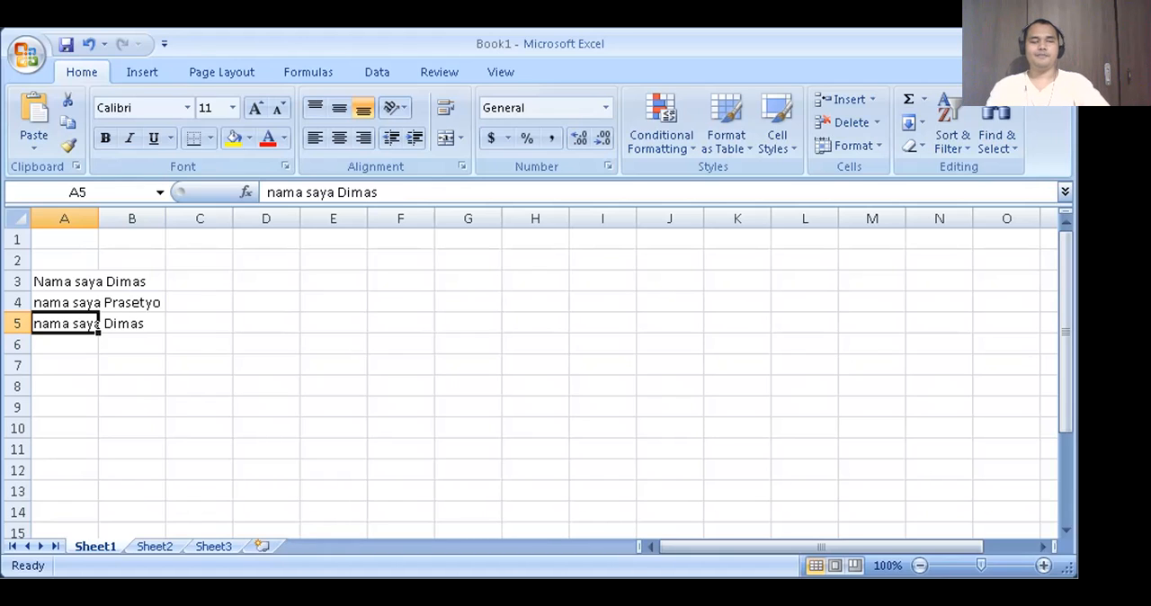
key("Up")
key("Up")
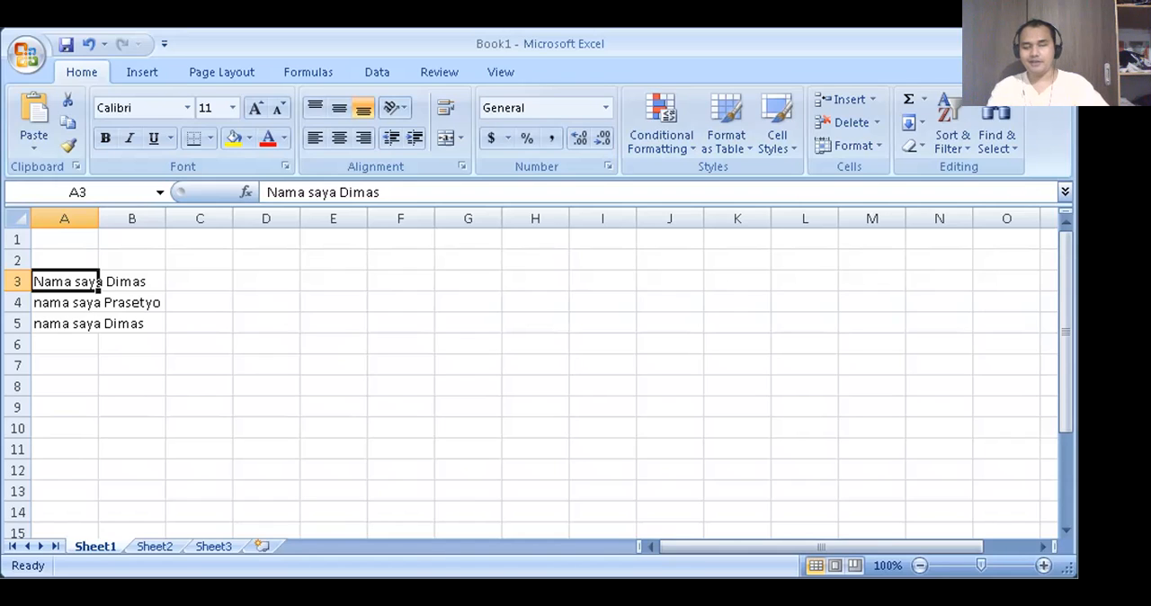
left_click(64, 303)
left_click(65, 324)
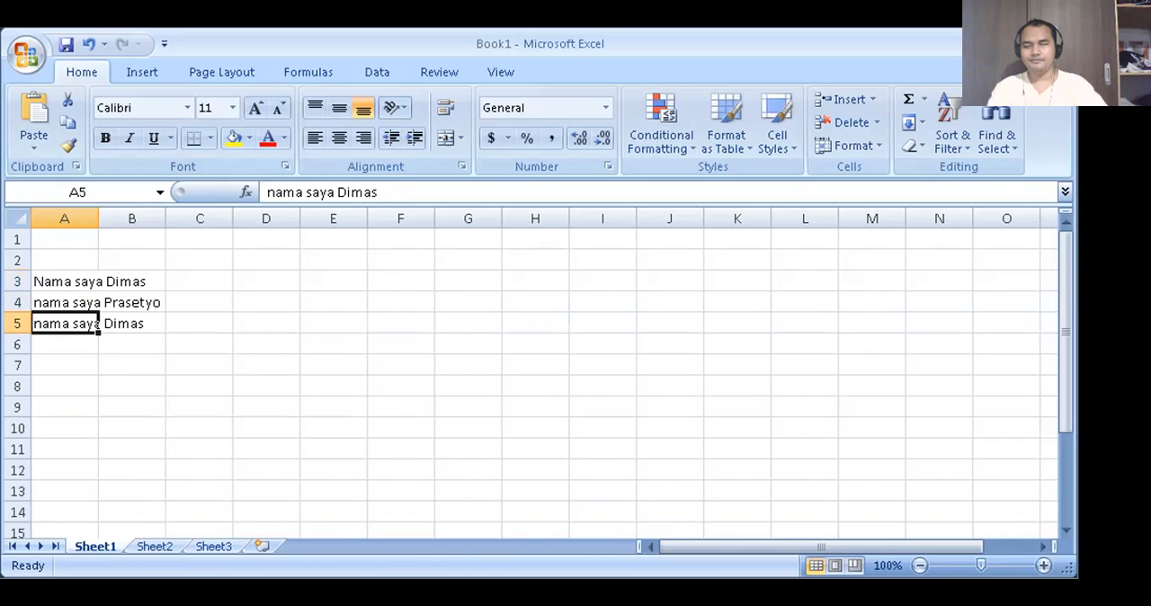
left_click(65, 344)
left_click(65, 324)
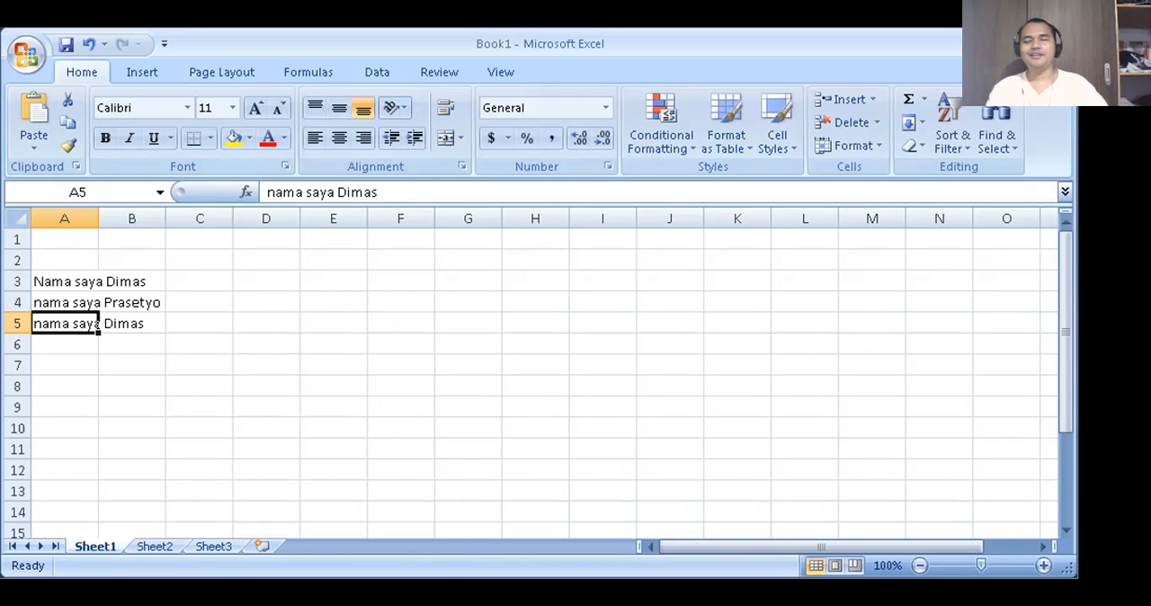
left_click(65, 344)
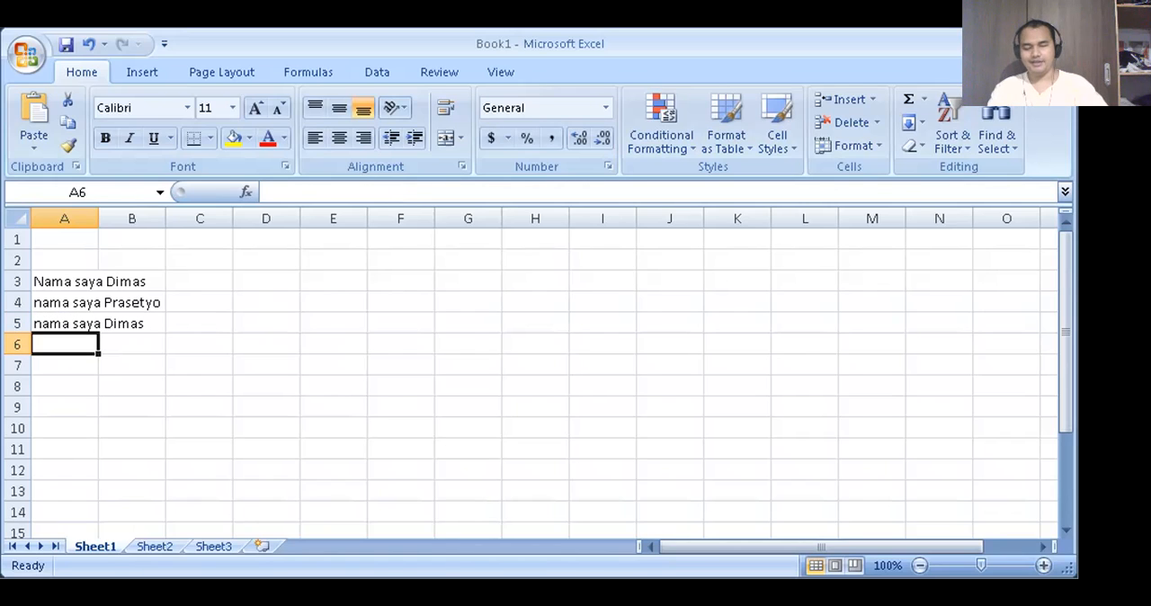
left_click(65, 323)
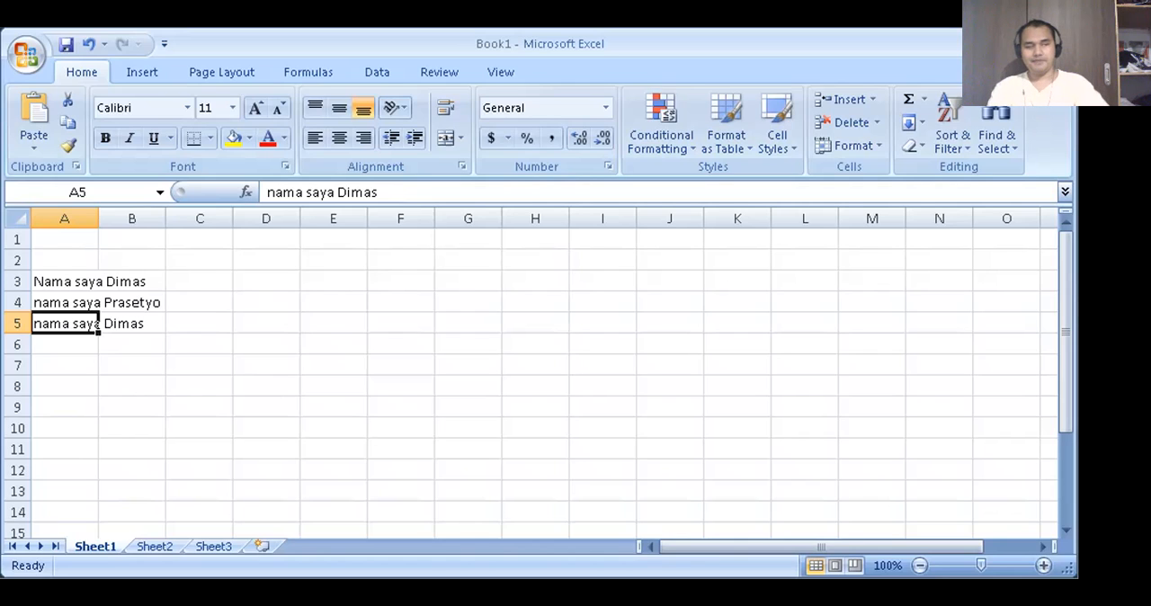
left_click(65, 303)
left_click(65, 324)
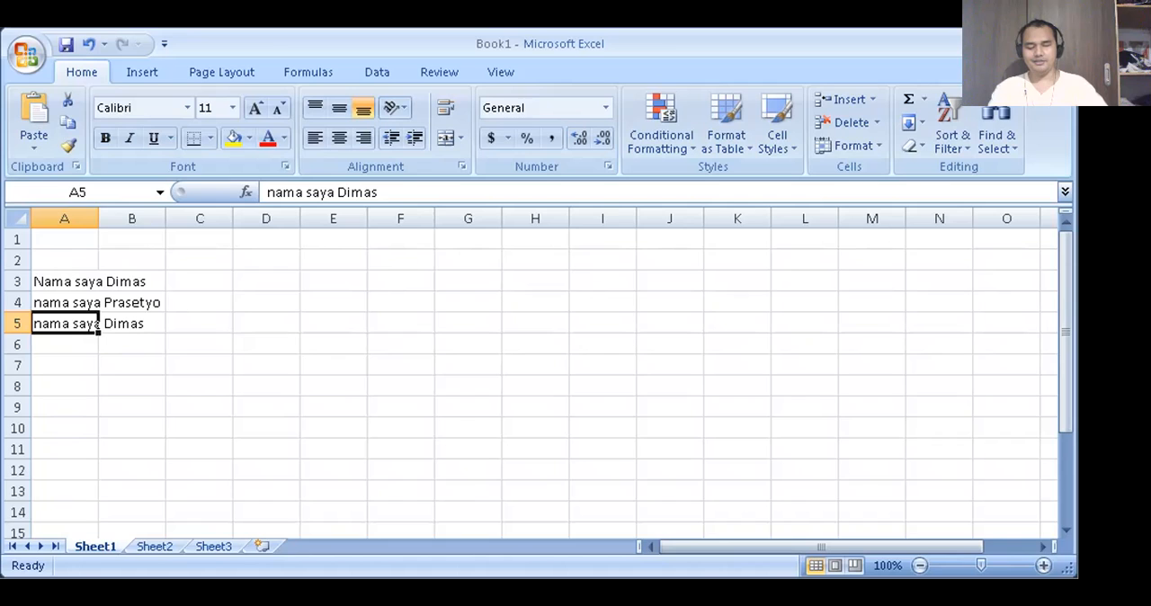
left_click(133, 323)
key("Left")
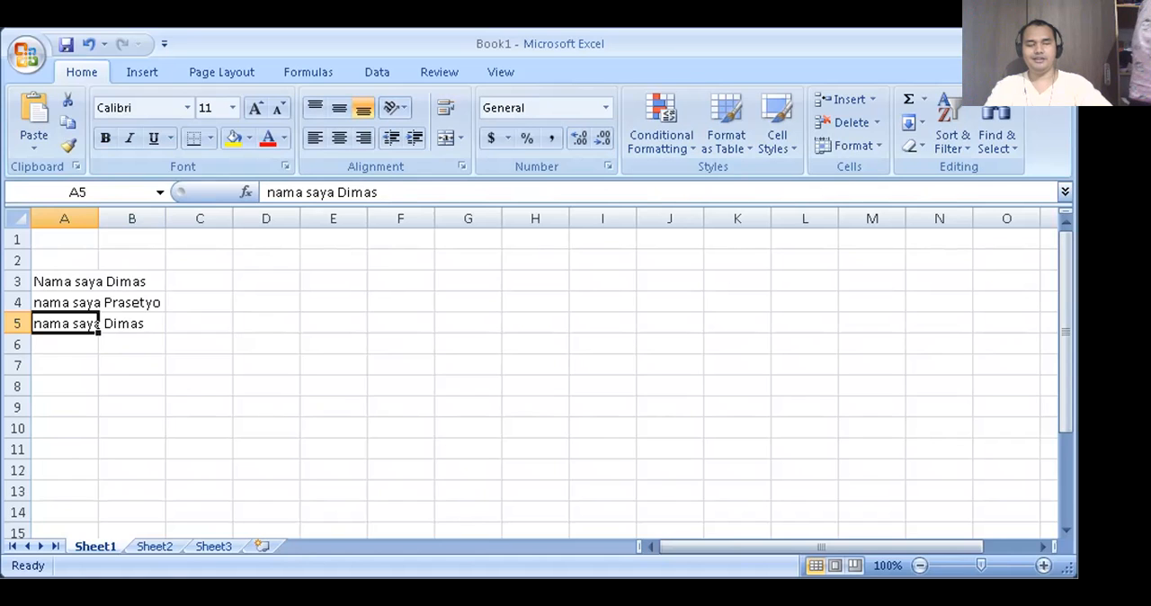
key("Down")
key("Up")
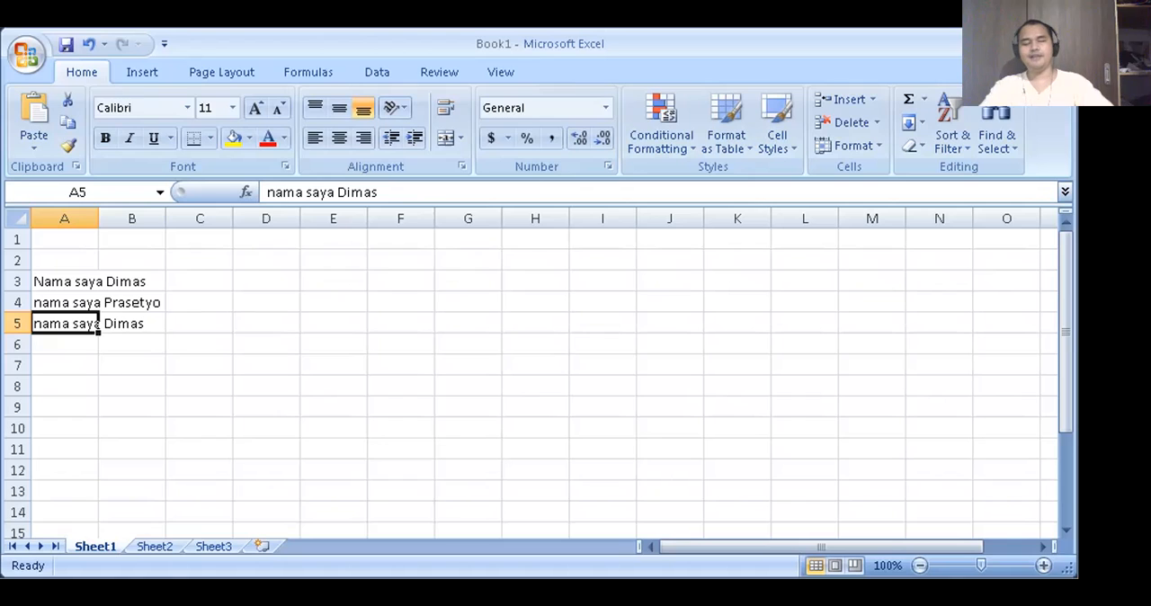
- Open the text in cell A5 for editing and move the insertion point through its characters, finishing at the start of the text
key("F2")
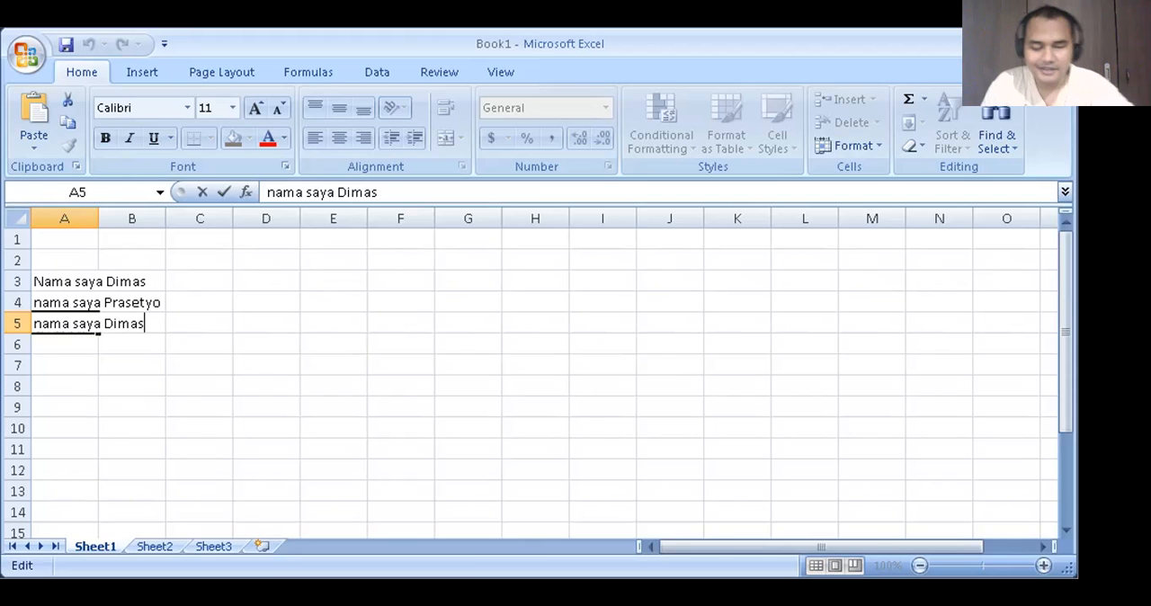
key("Left")
key("Left")
key("Left")
key("Left")
key("Left")
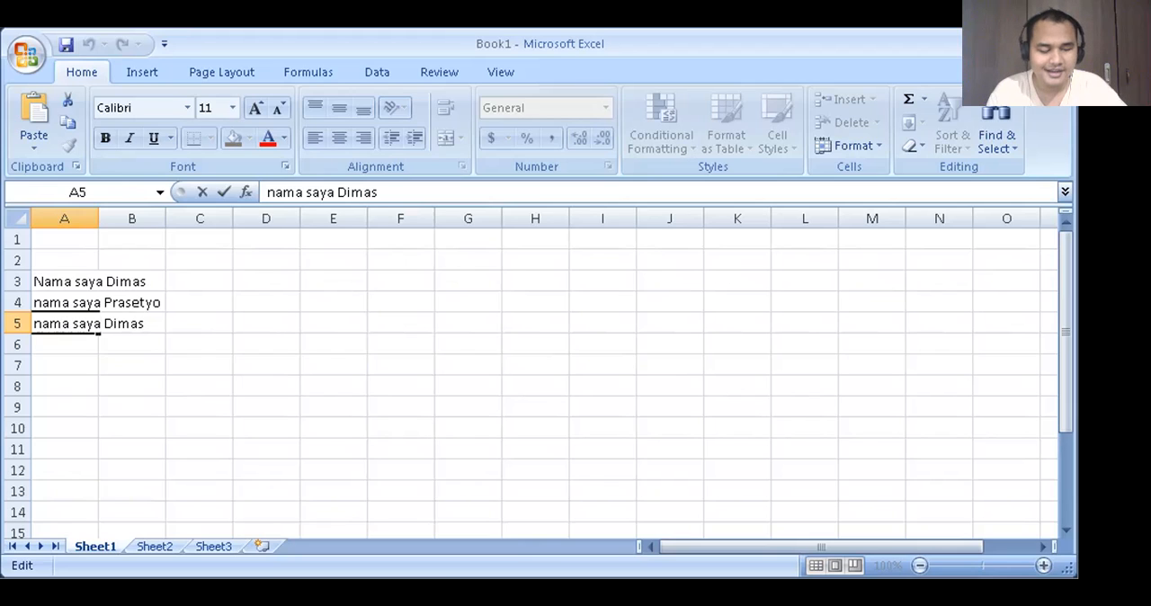
key("Right")
key("Right")
key("Right")
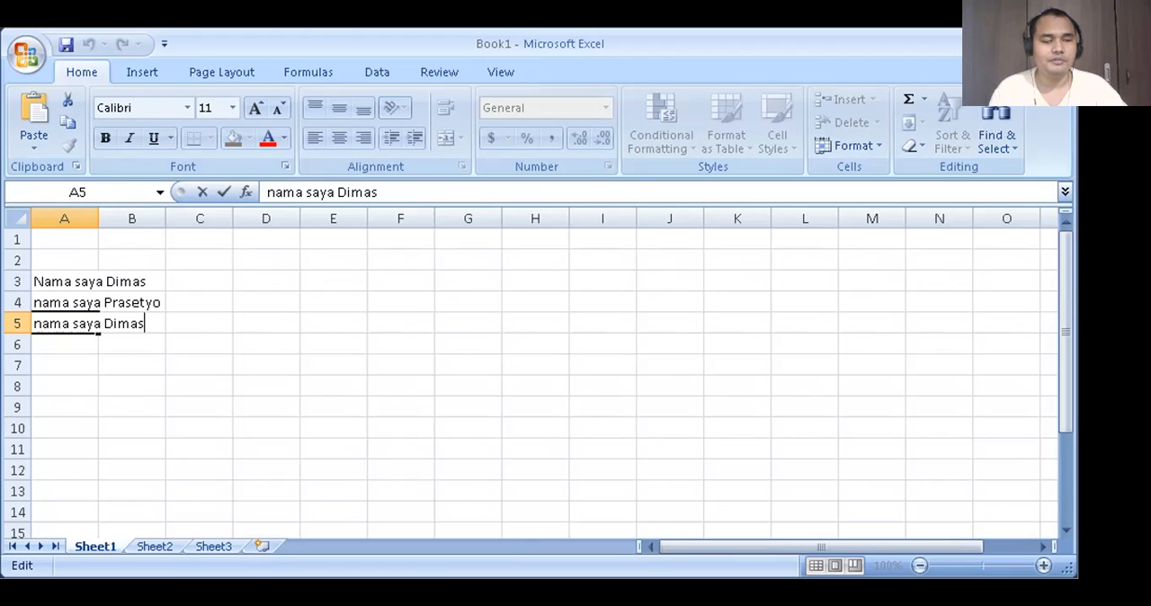
key("Home")
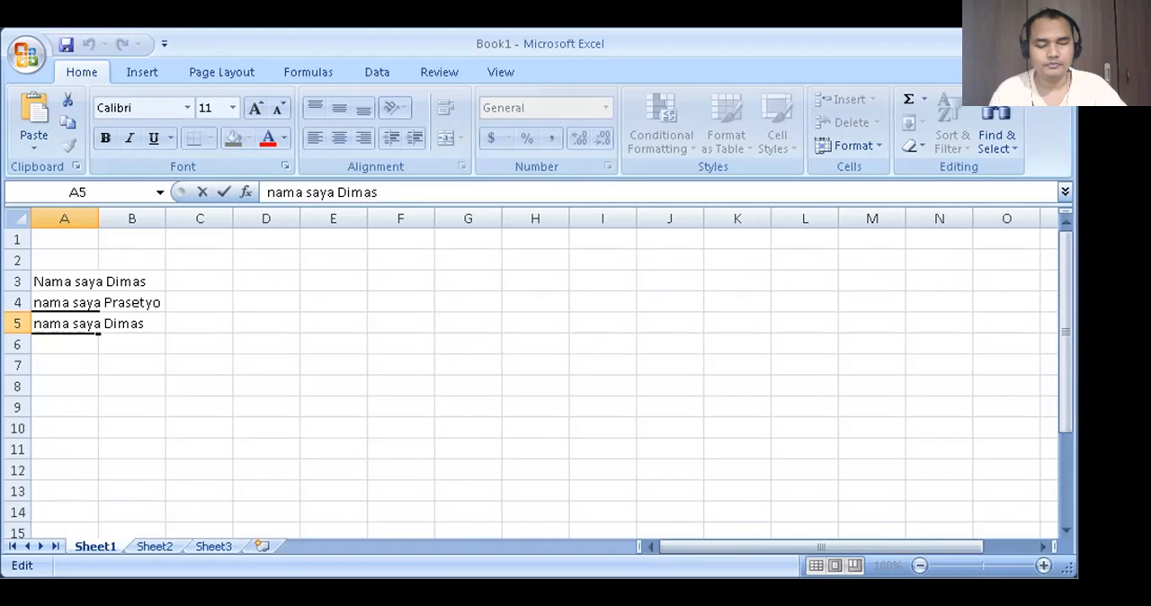
key("Right")
key("Right")
key("Right")
key("Right")
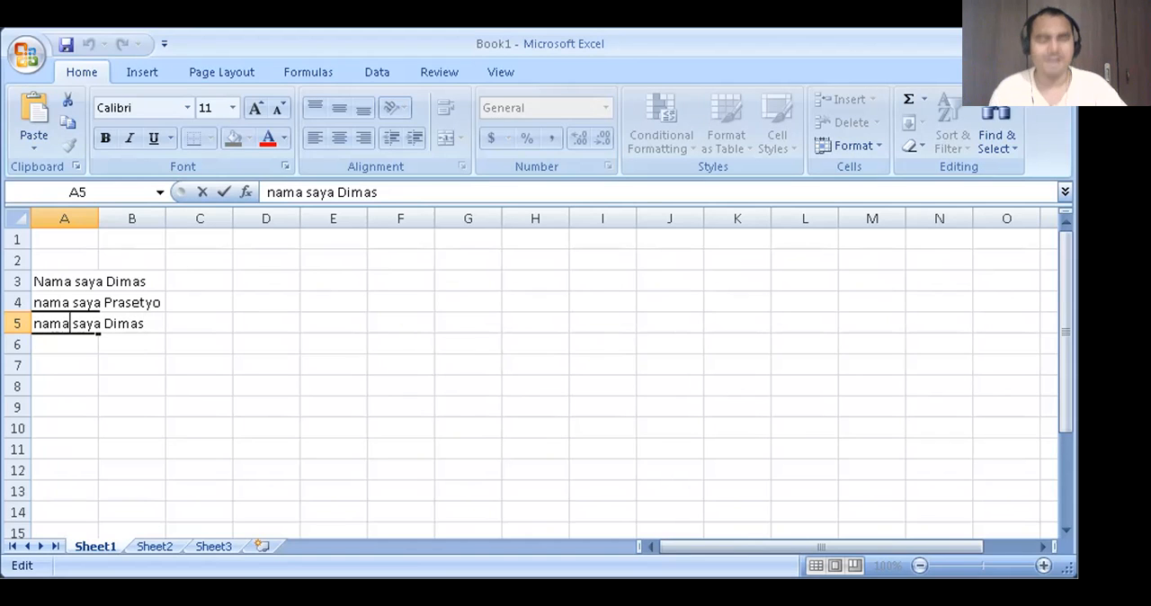
key("Left")
key("Left")
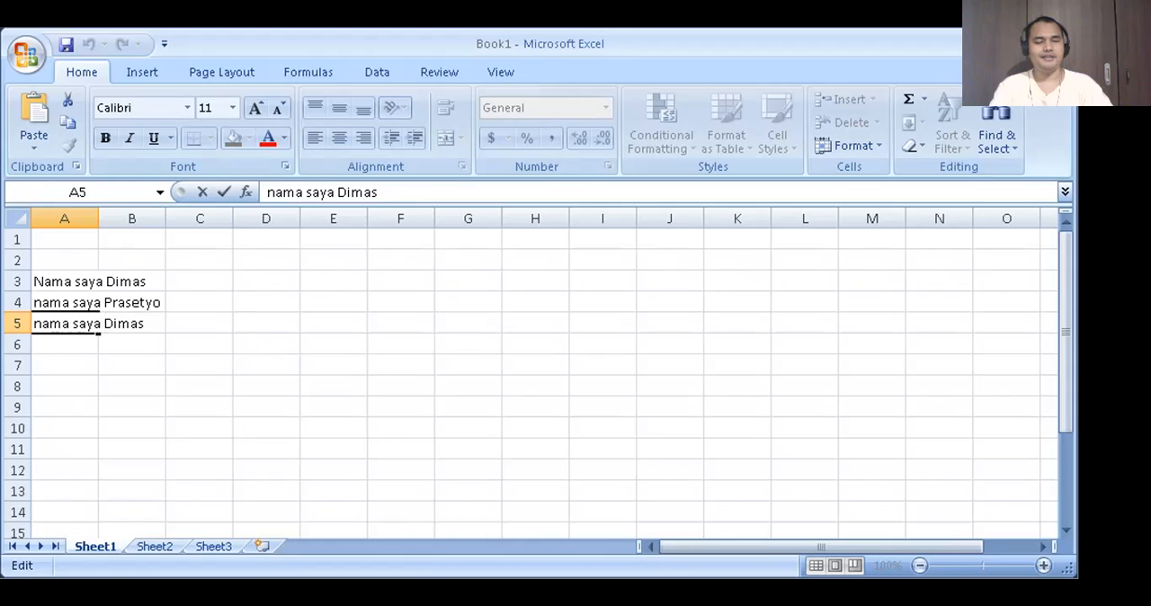
- Delete the leading word "nama" from the text in cell A5, commit the edit and return to A5
key("ctrl+Right")
key("ctrl+Left")
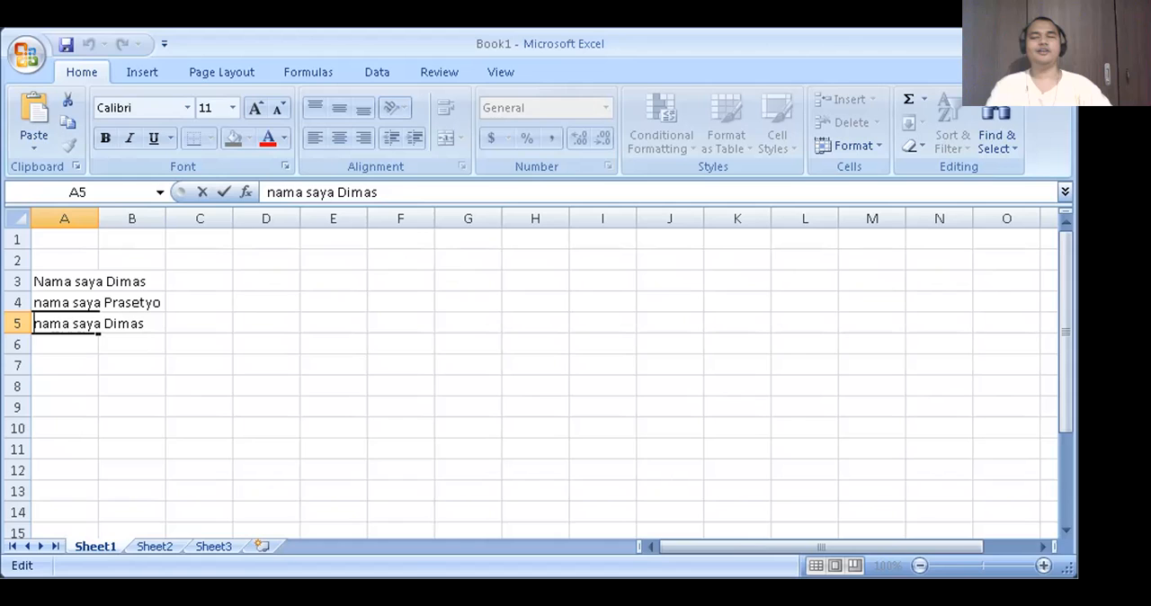
key("Right")
key("Left")
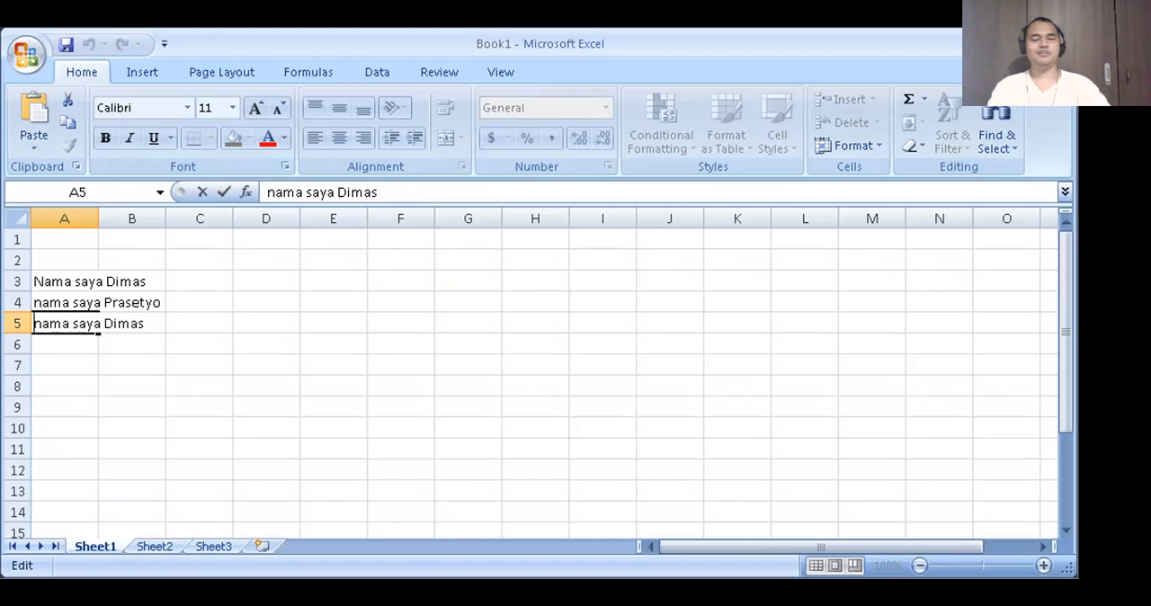
key("Delete")
key("Delete")
key("Delete")
key("Delete")
key("Delete")
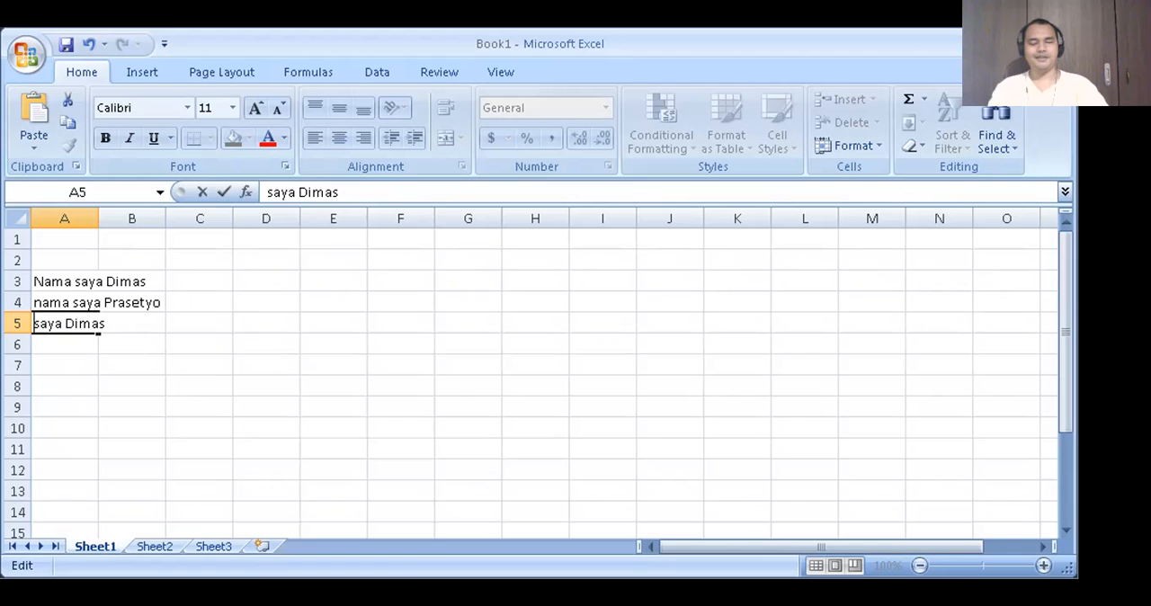
key("Return")
key("Up")
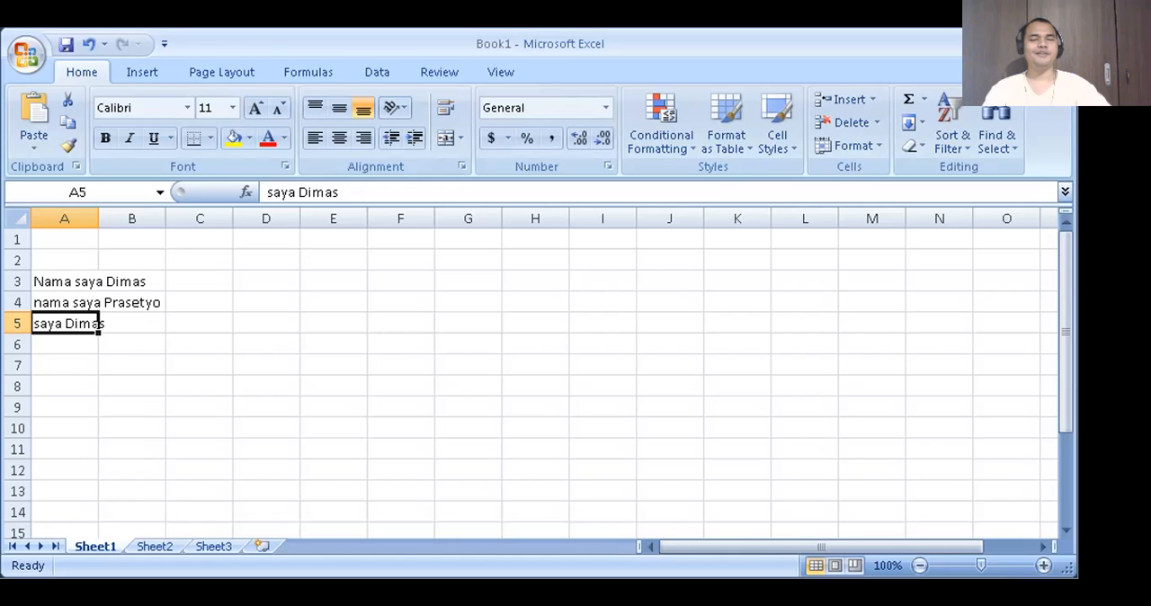
- Clear the contents of cells A3 to A5, finishing on A5
key("Right")
key("Left")
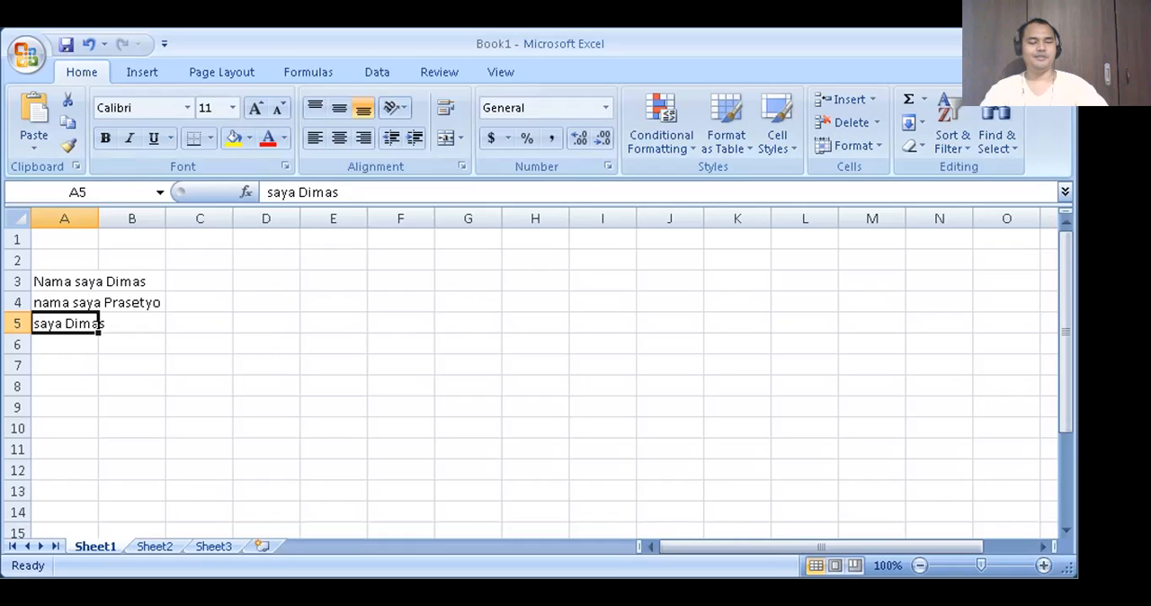
key("shift+Up")
key("shift+Up")
key("Delete")
key("Up")
key("Down")
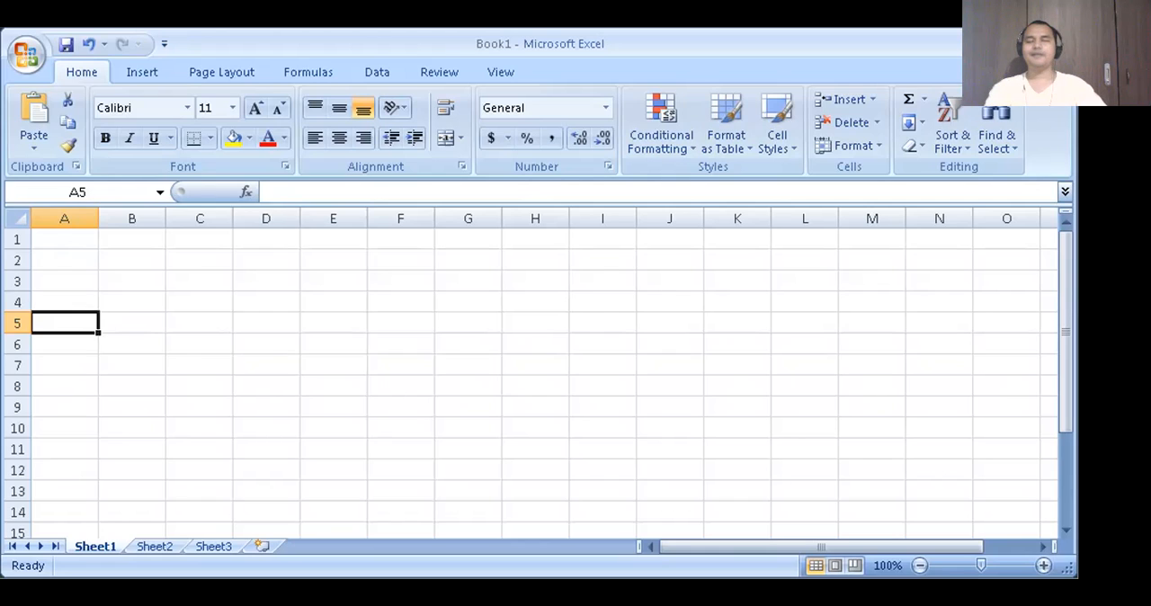
- Select the range A3:F8 with the Go To command
key("Right")
key("Left")
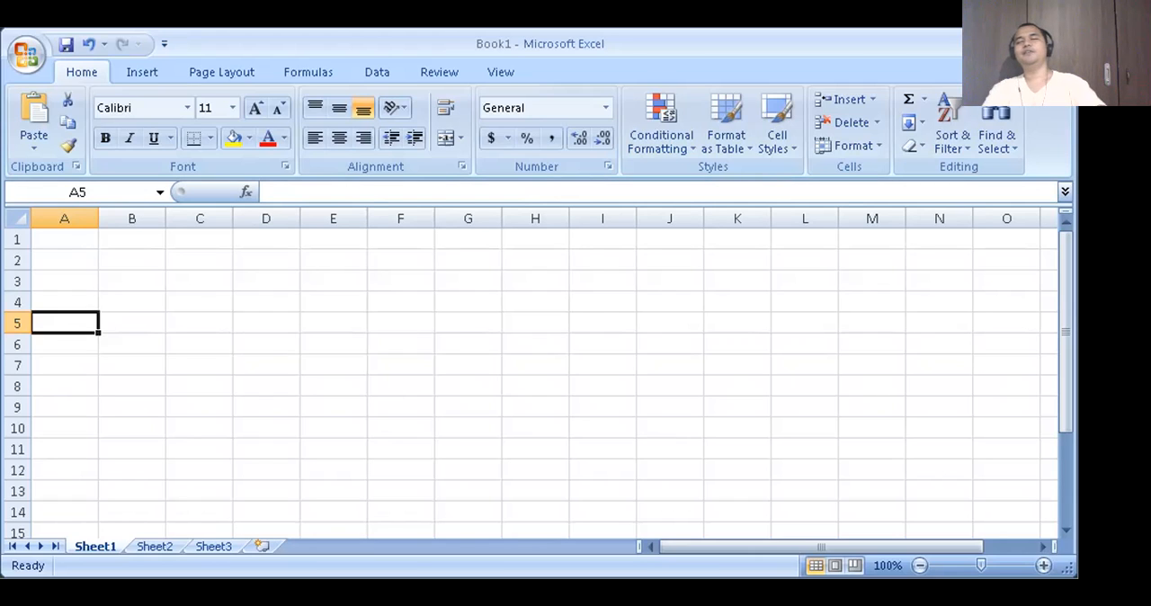
key("ctrl+g")
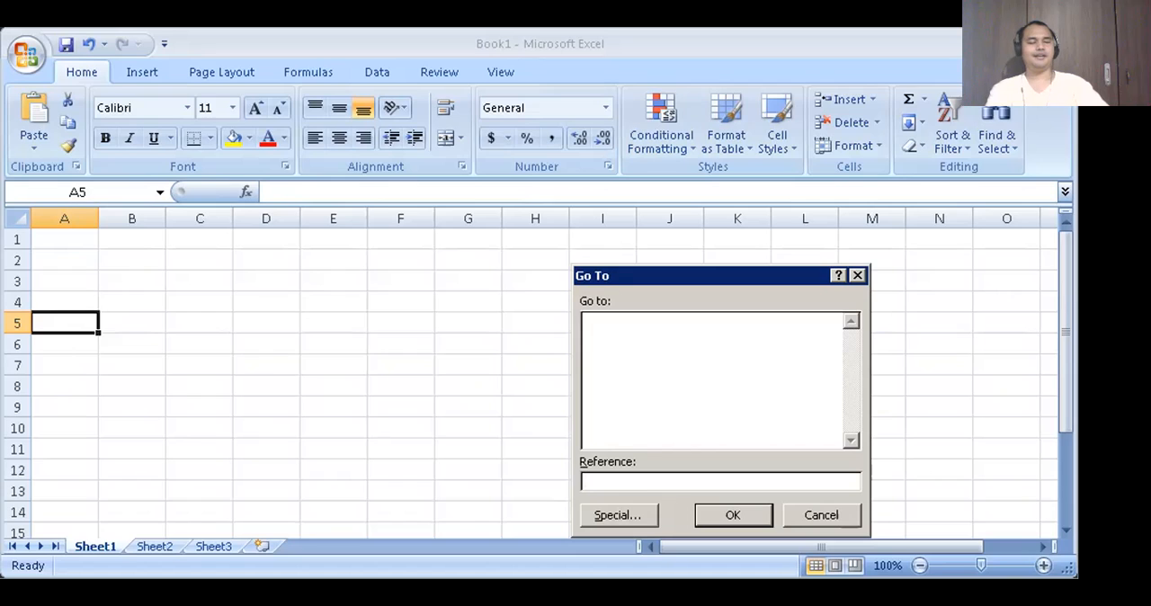
type("a3")
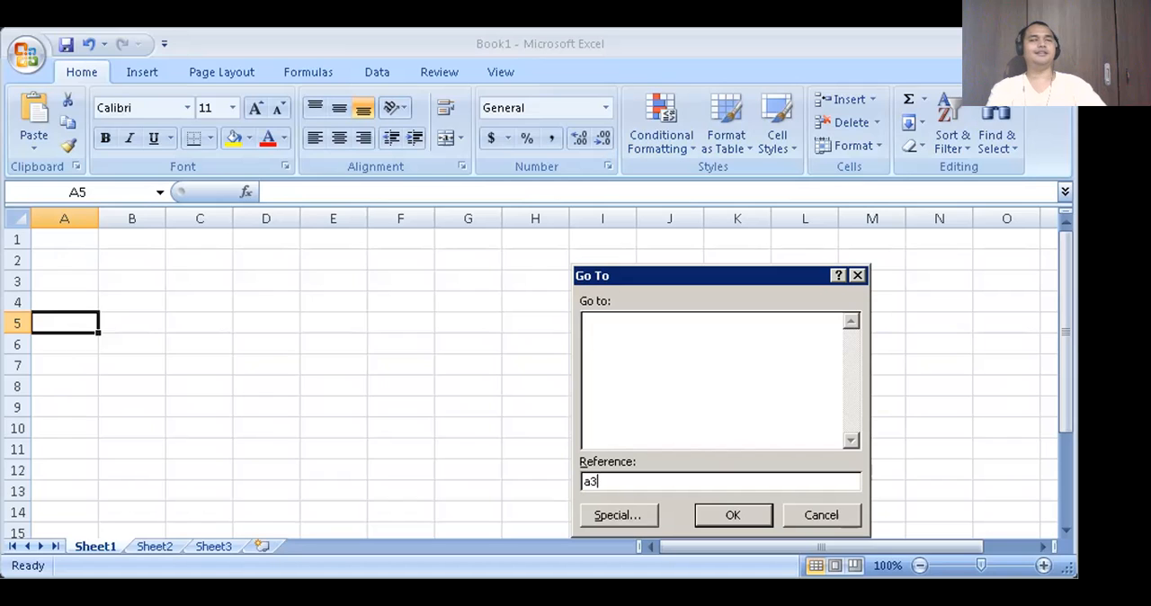
type(":")
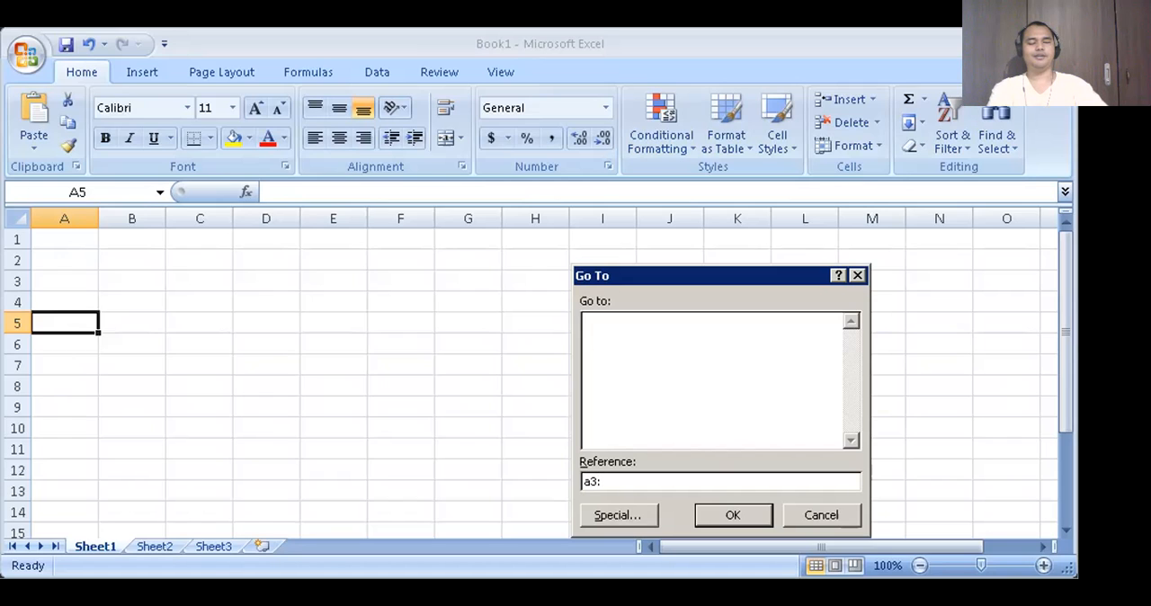
type("f8")
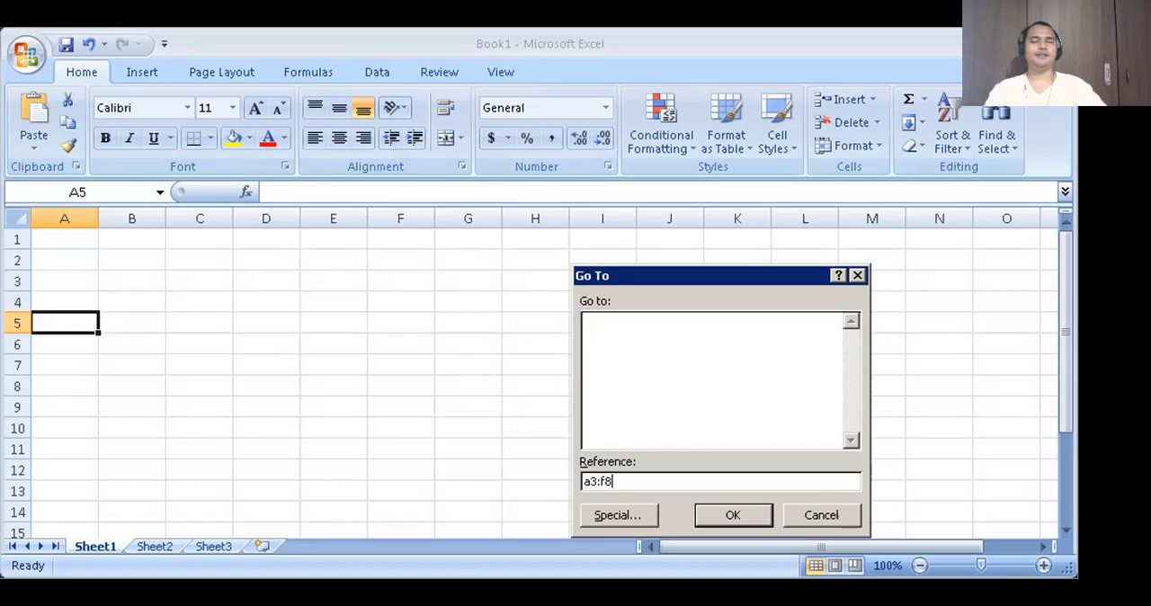
key("Return")
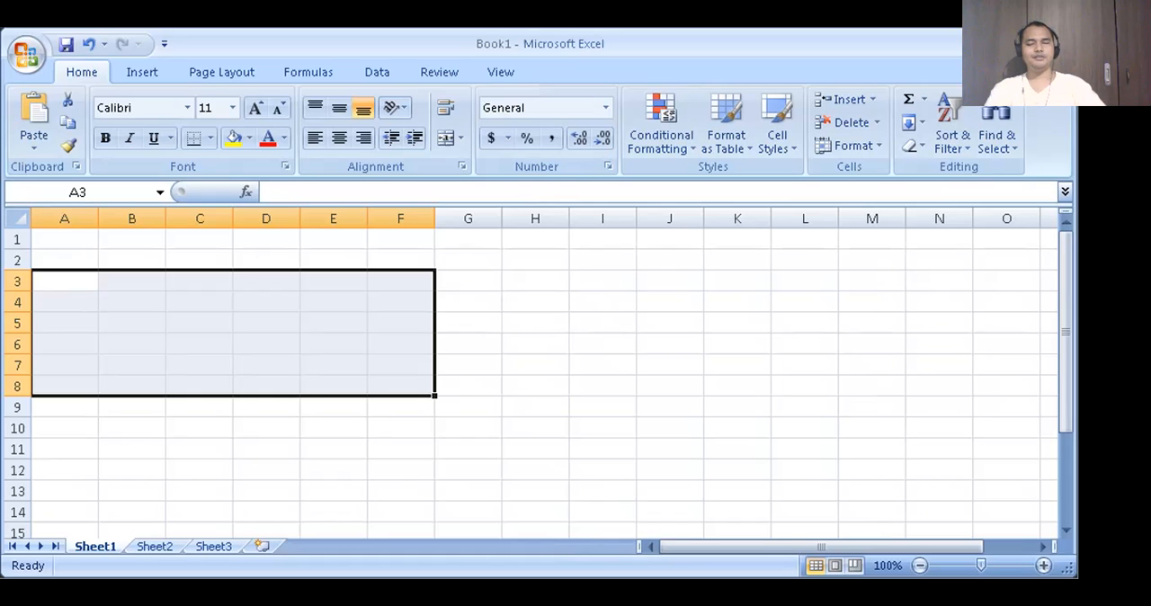
- Insert a table over the selected range A3:F8 with the "My table has headers" option enabled
key("alt")
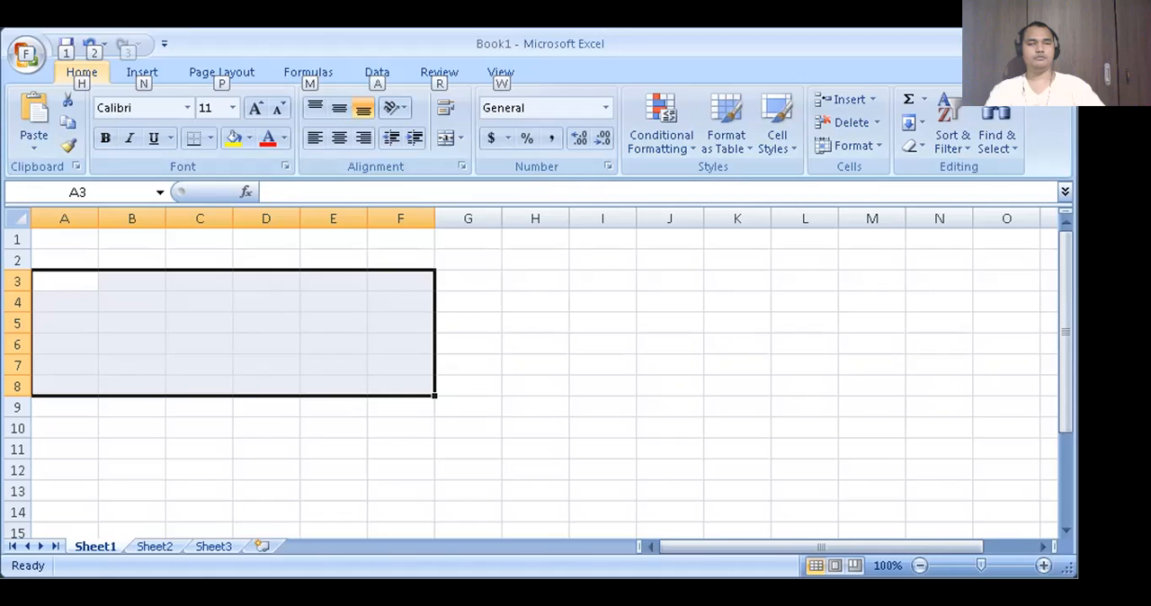
key("n")
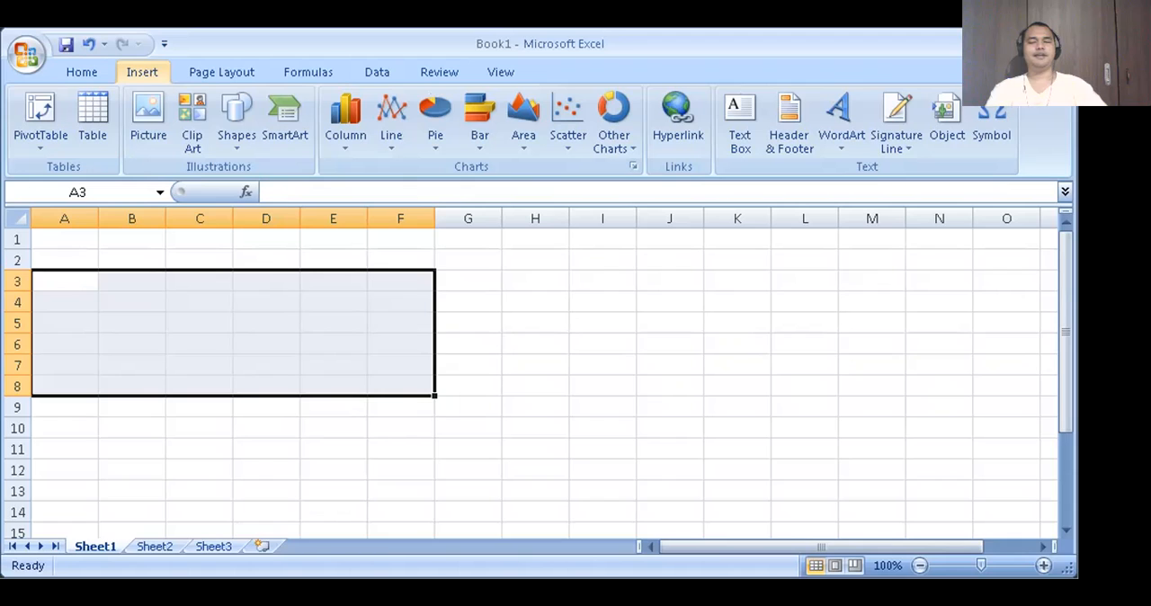
key("Tab")
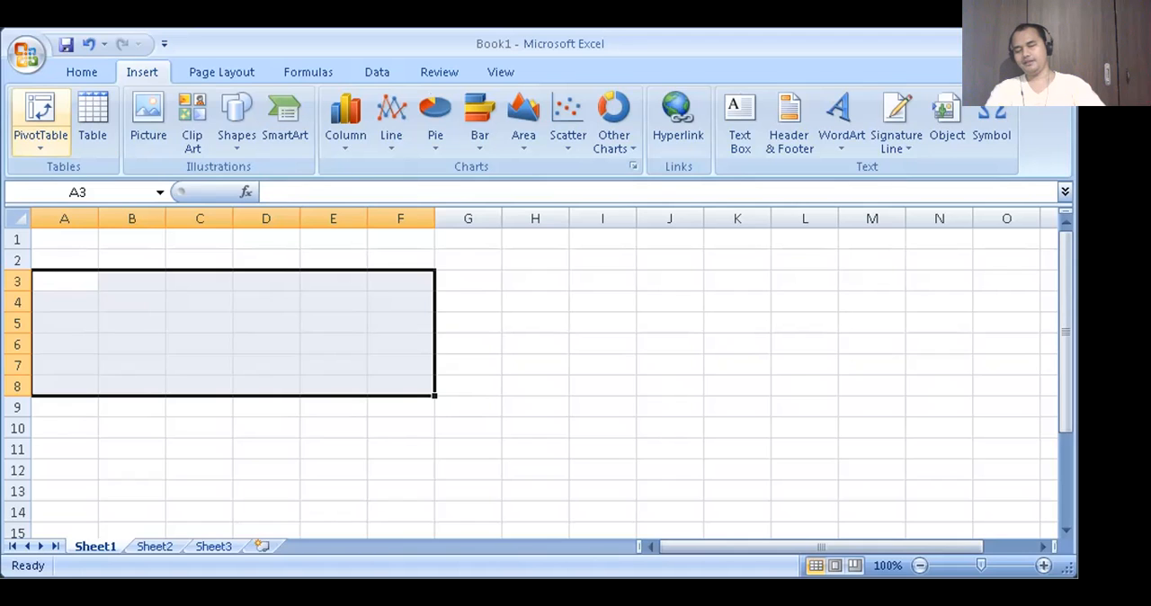
key("shift+Tab")
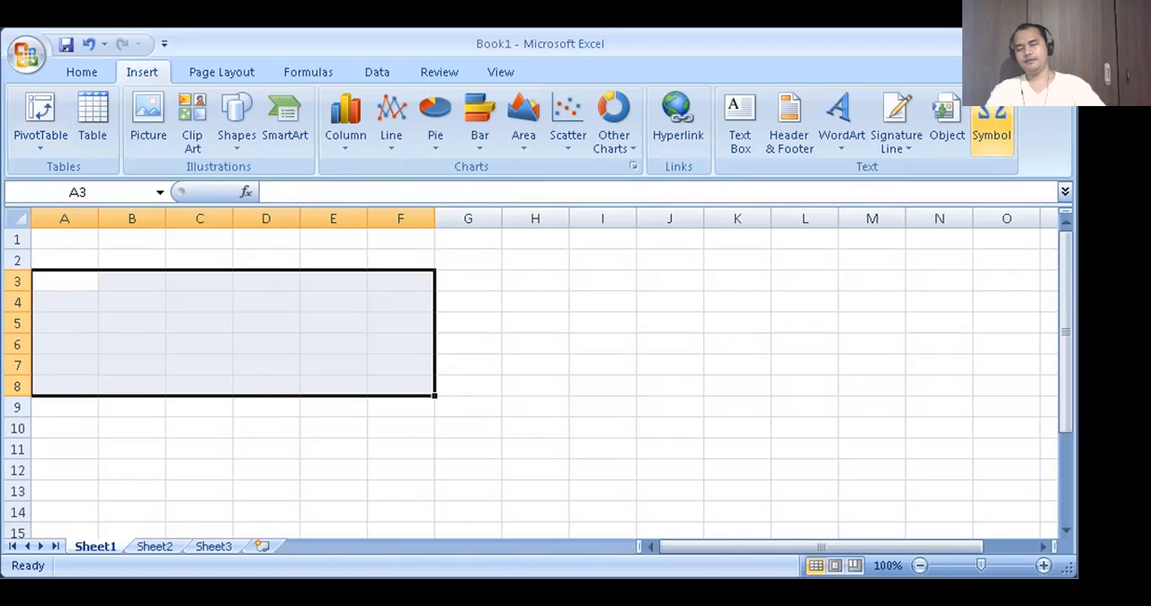
key("Tab")
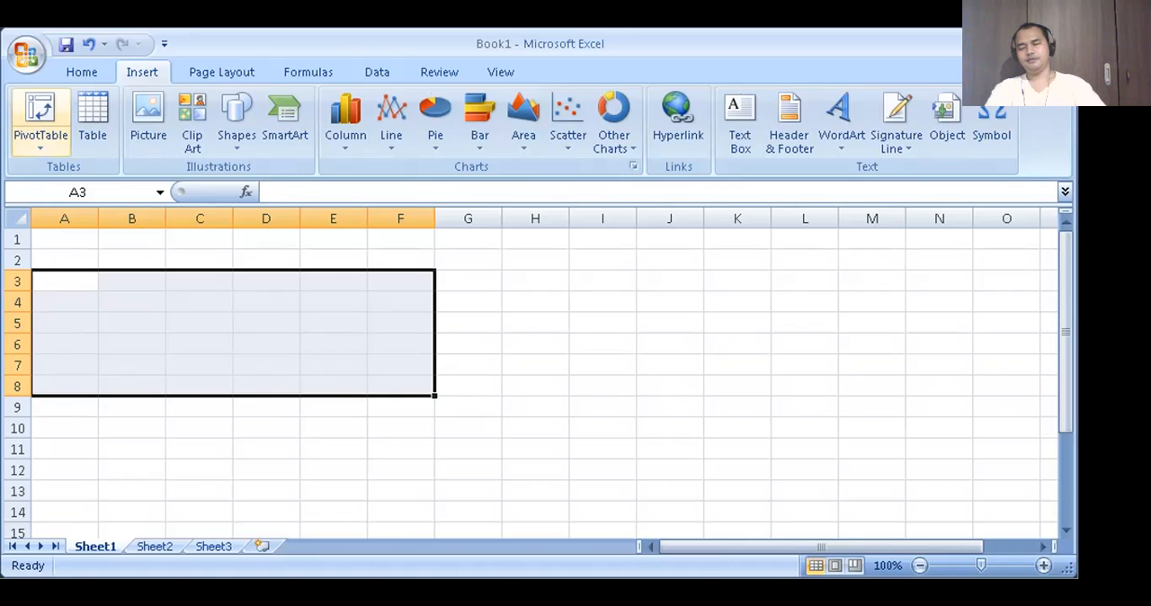
key("Tab")
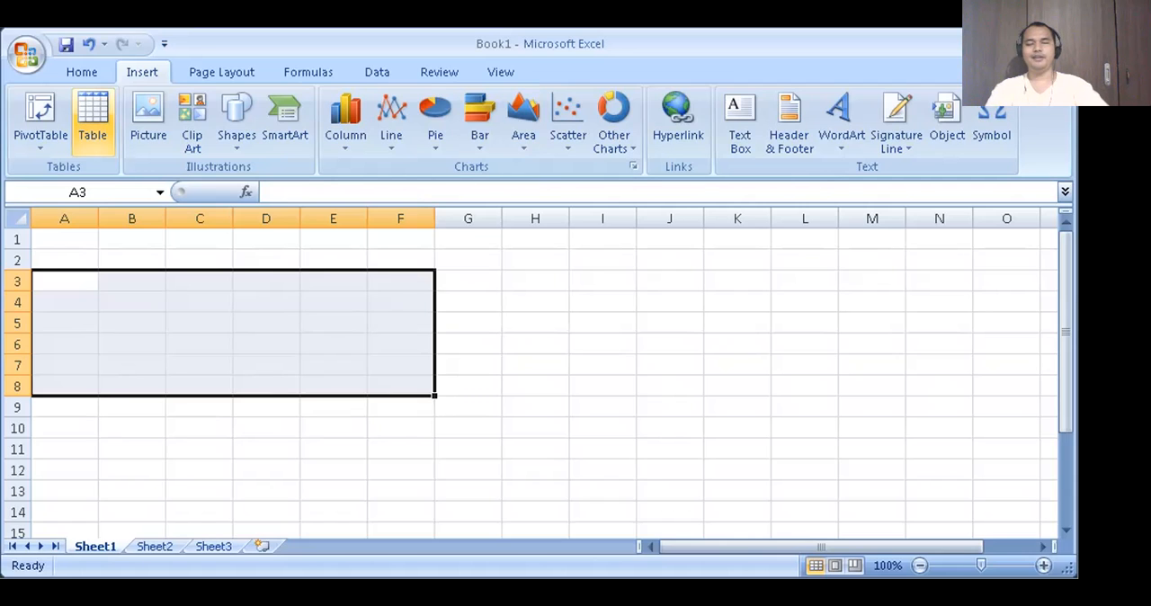
left_click(92, 121)
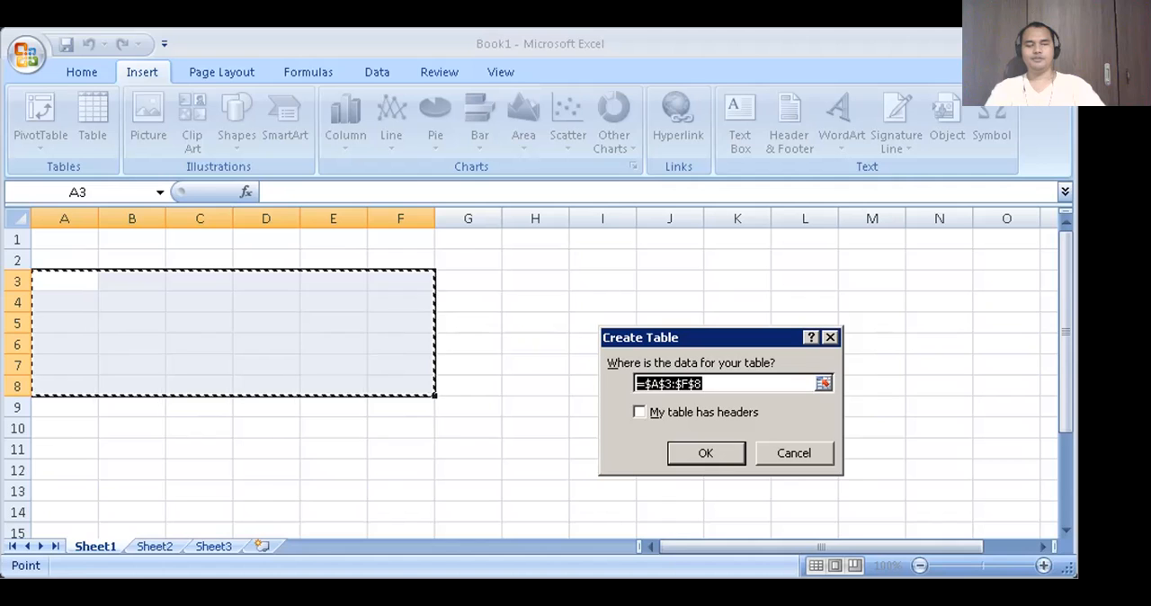
key("Tab")
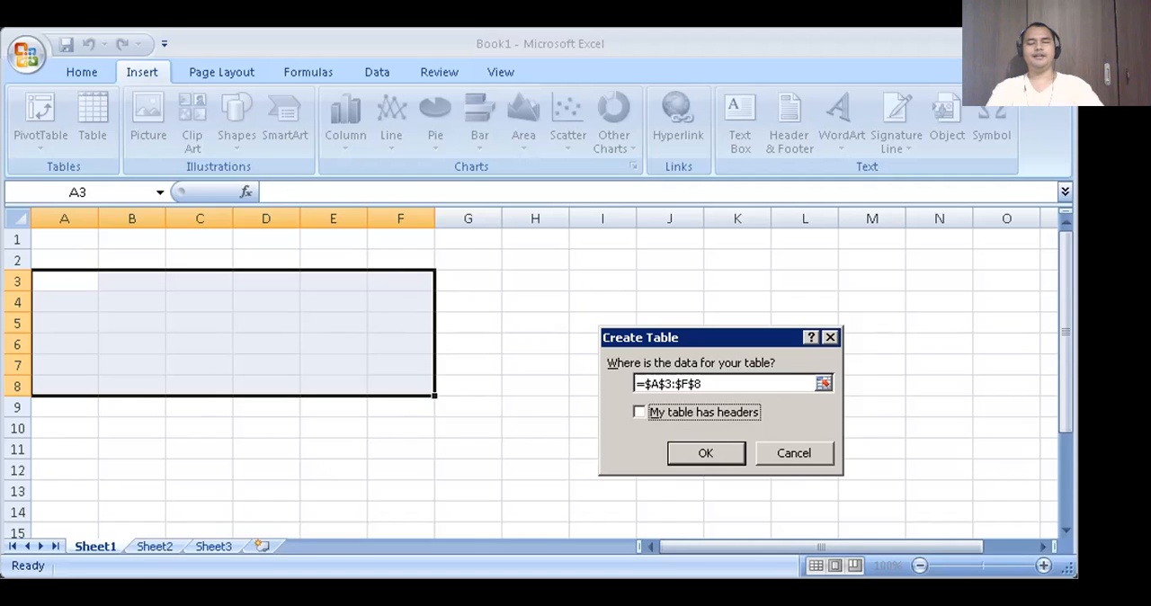
key("space")
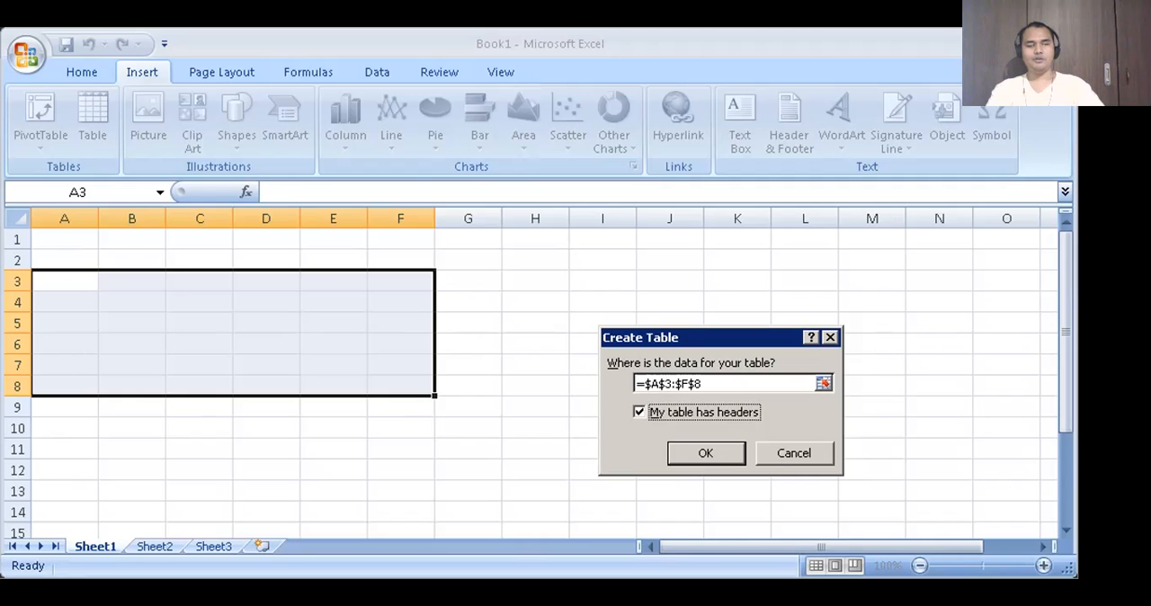
key("Tab")
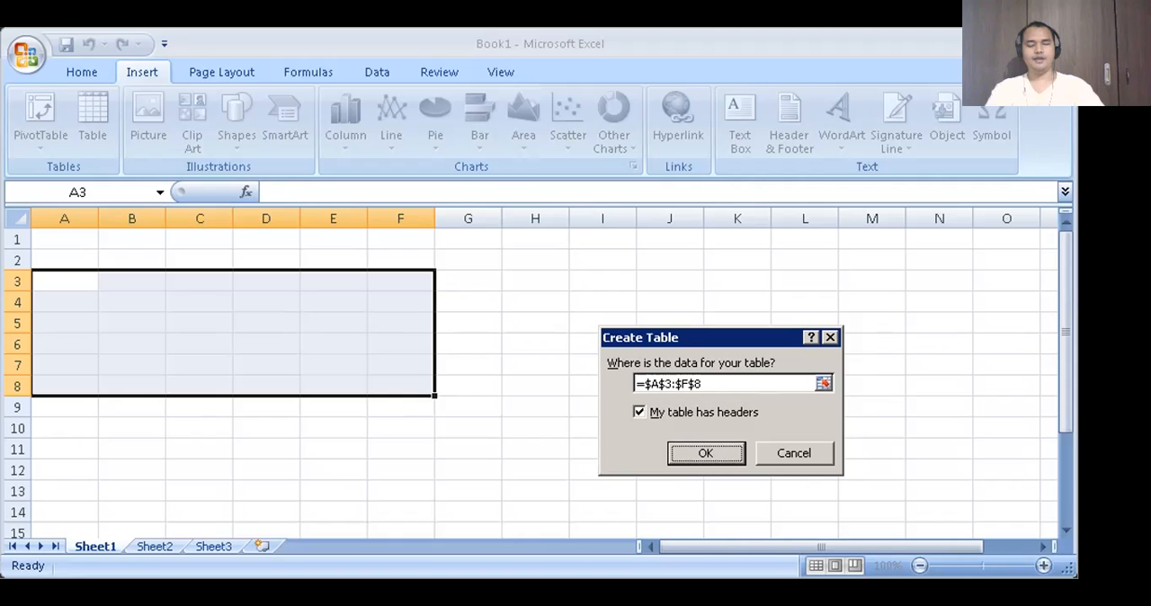
key("Return")
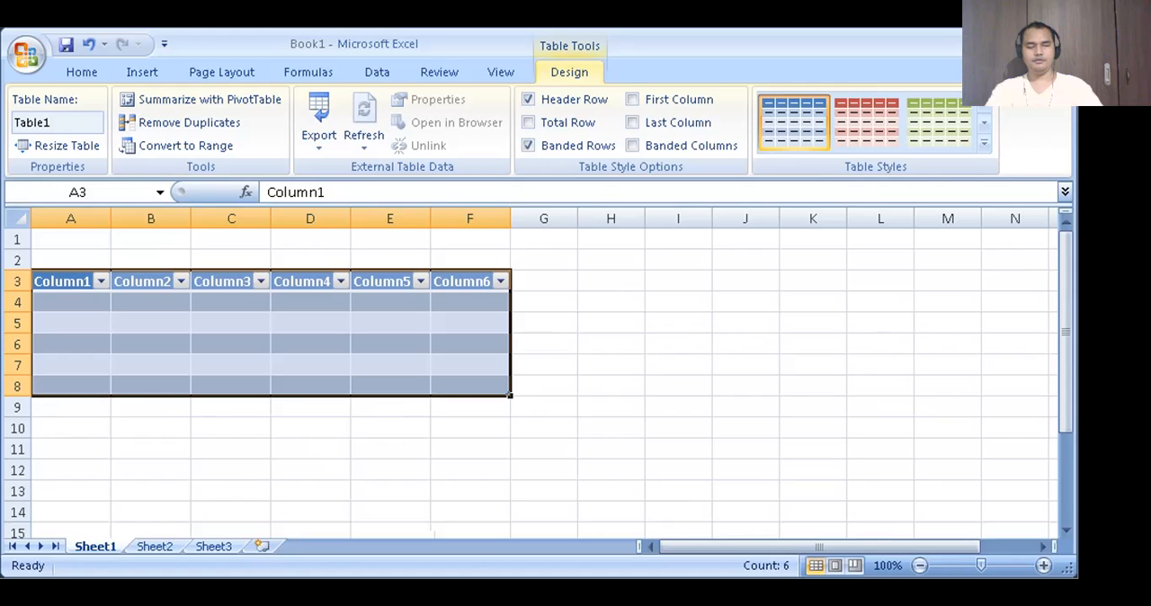
- Read through the new table's column headers one by one, from cell A3 to F3
key("Up")
key("Down")
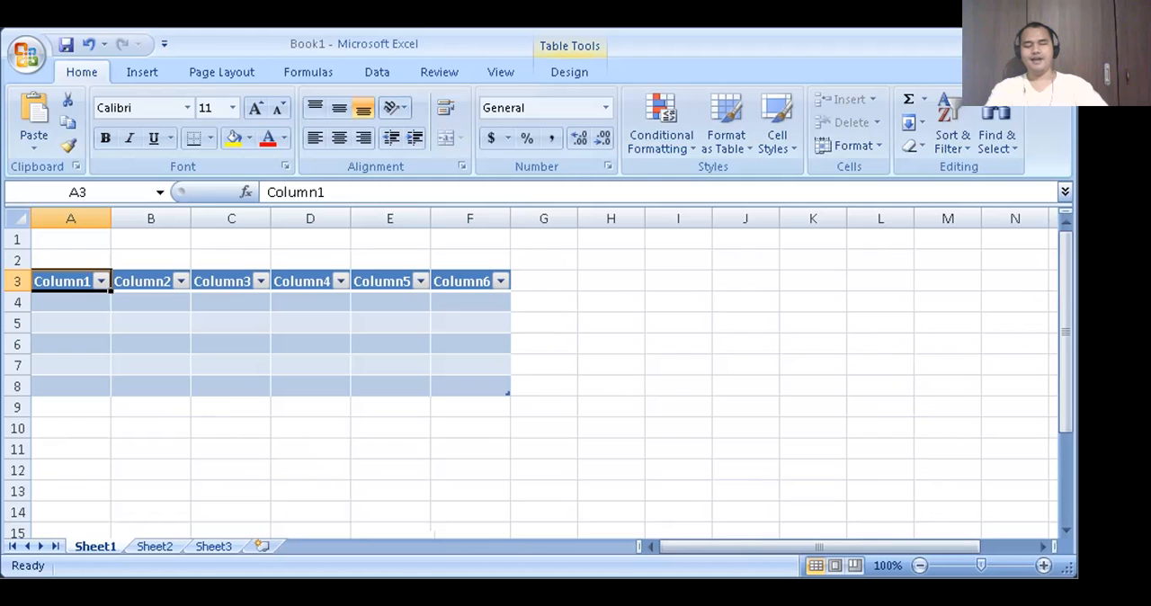
key("Right")
key("Right")
key("Right")
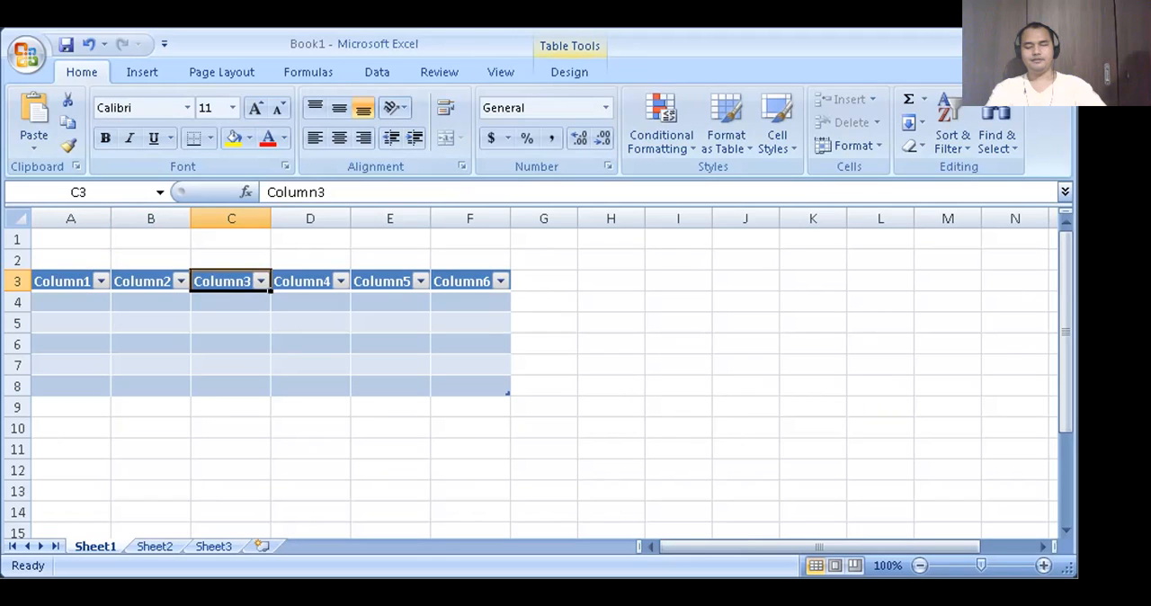
key("Right")
- Return to the first header of the table and rename cell A3 as Tanggal
key("Right")
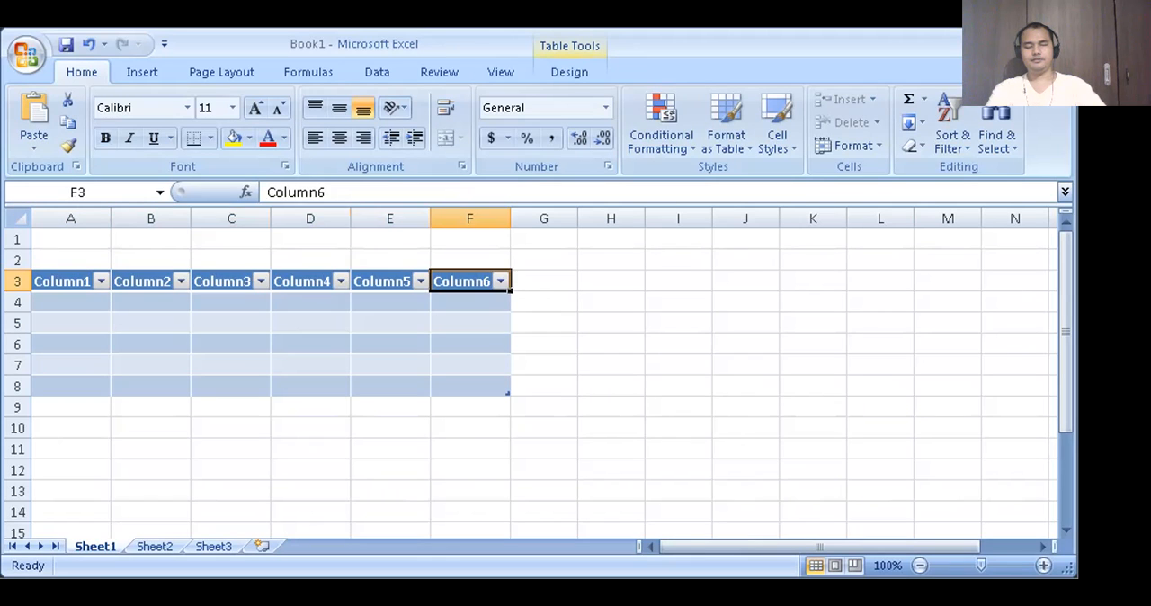
key("Right")
key("Left")
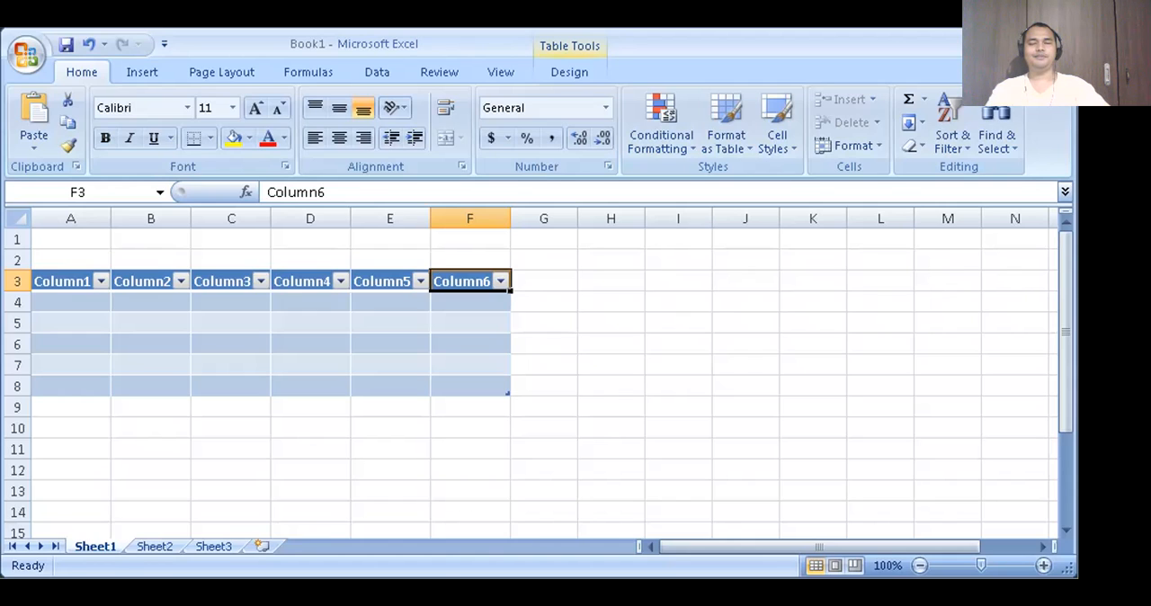
key("End")
key("Left")
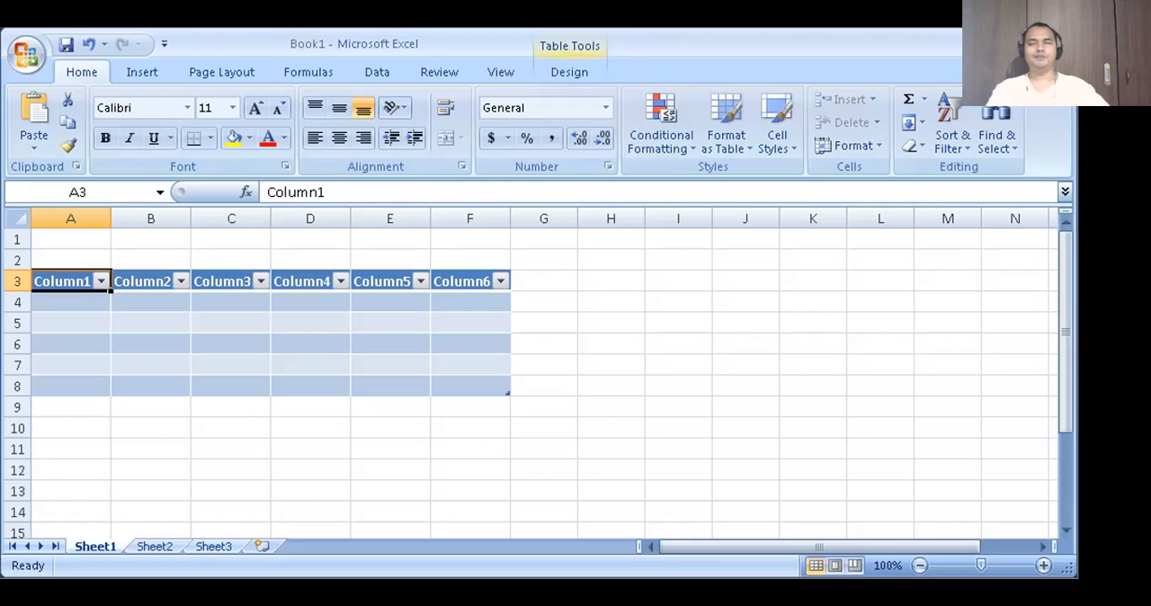
key("Up")
key("Down")
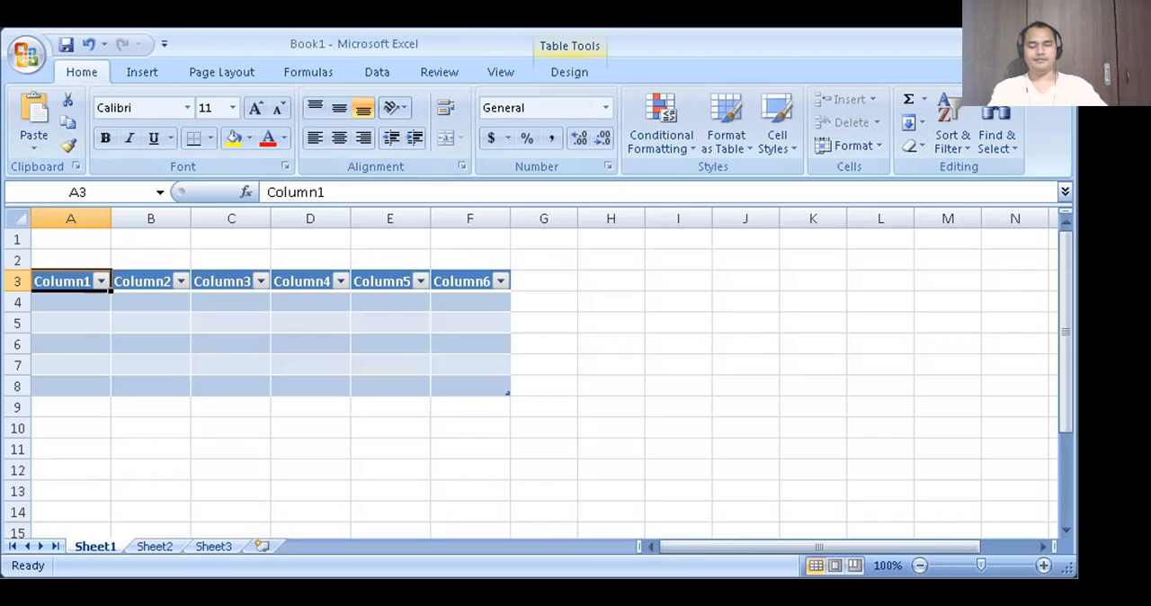
type("Tanggal")
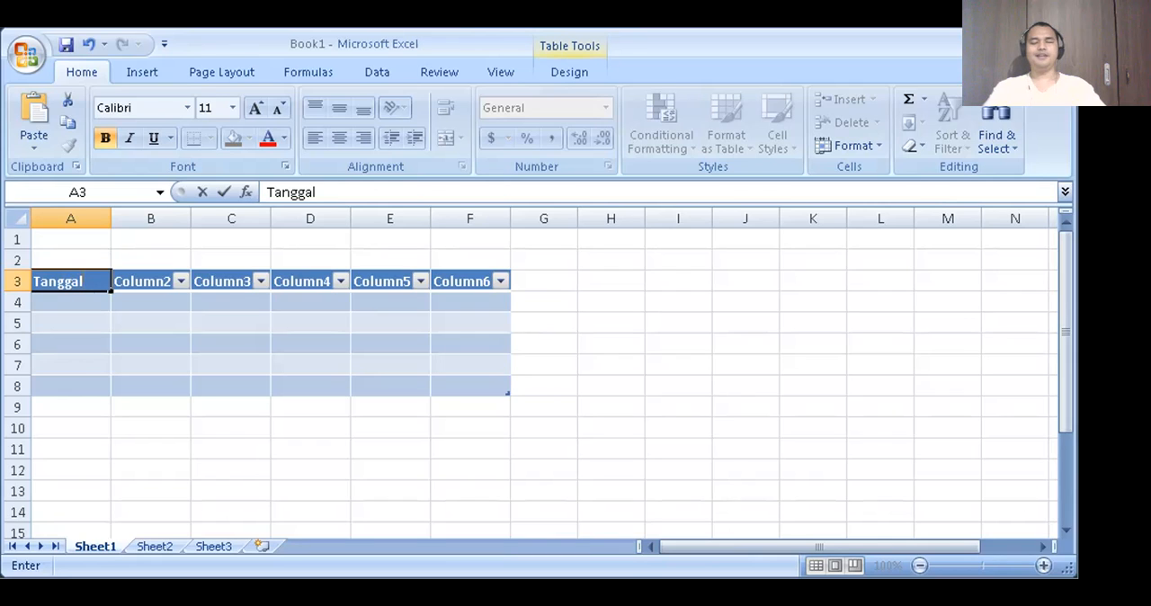
key("Return")
key("Up")
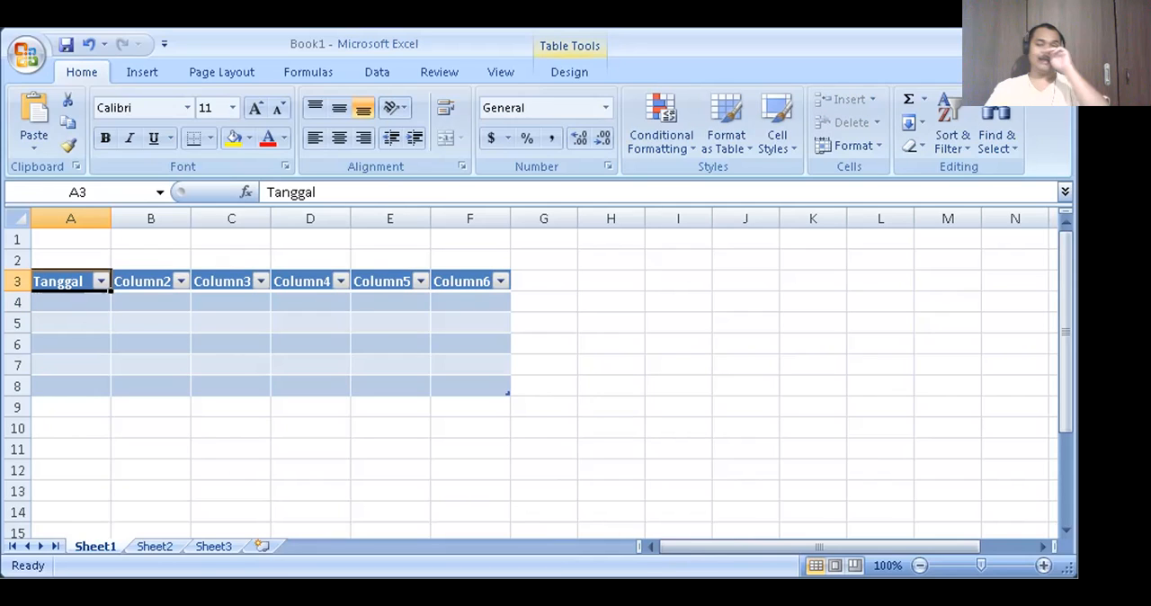
- Rename the table headers in B3 and C3 as Gula and Beras
key("Right")
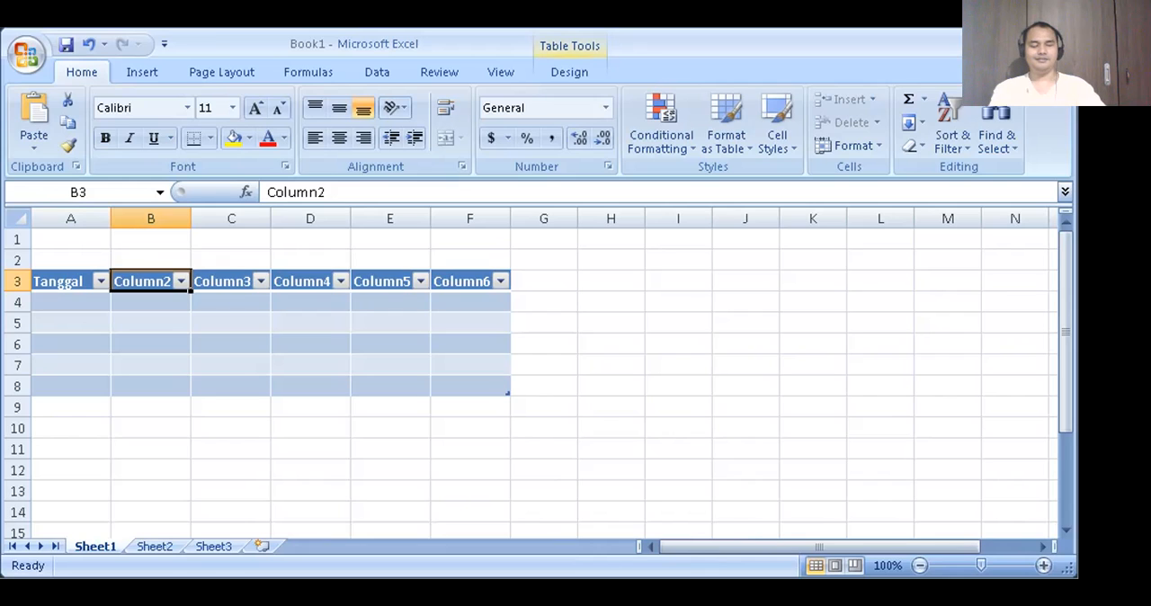
type("Gula")
key("Tab")
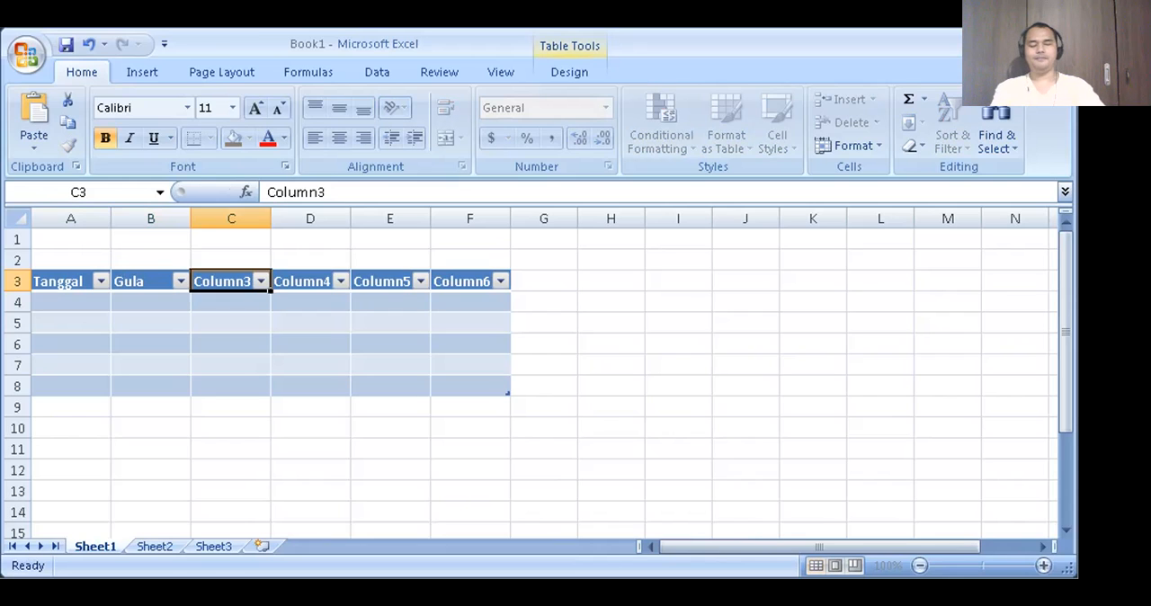
type("Beras")
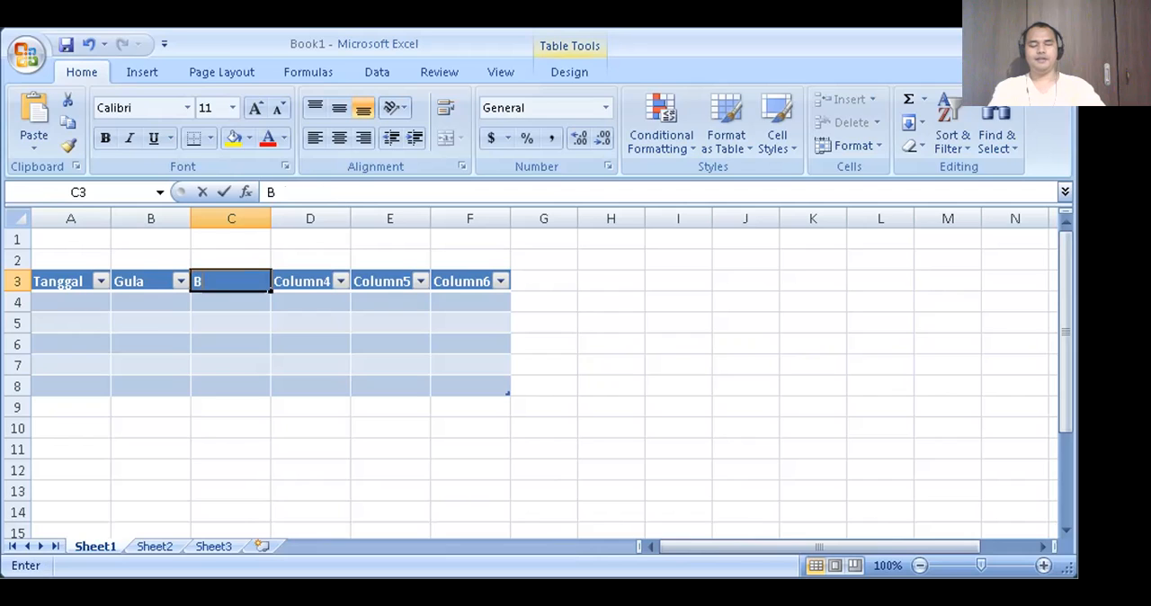
key("Tab")
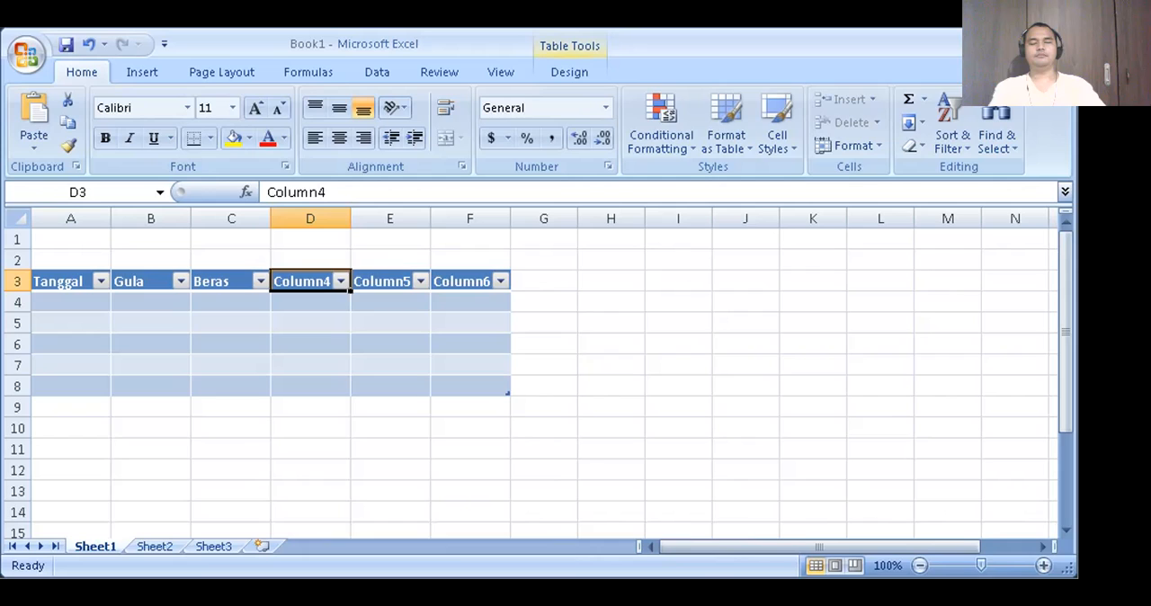
- Rename the table headers in D3 and E3 as Minyak Goreng and Tepung Terigu
type("Minyak Gore")
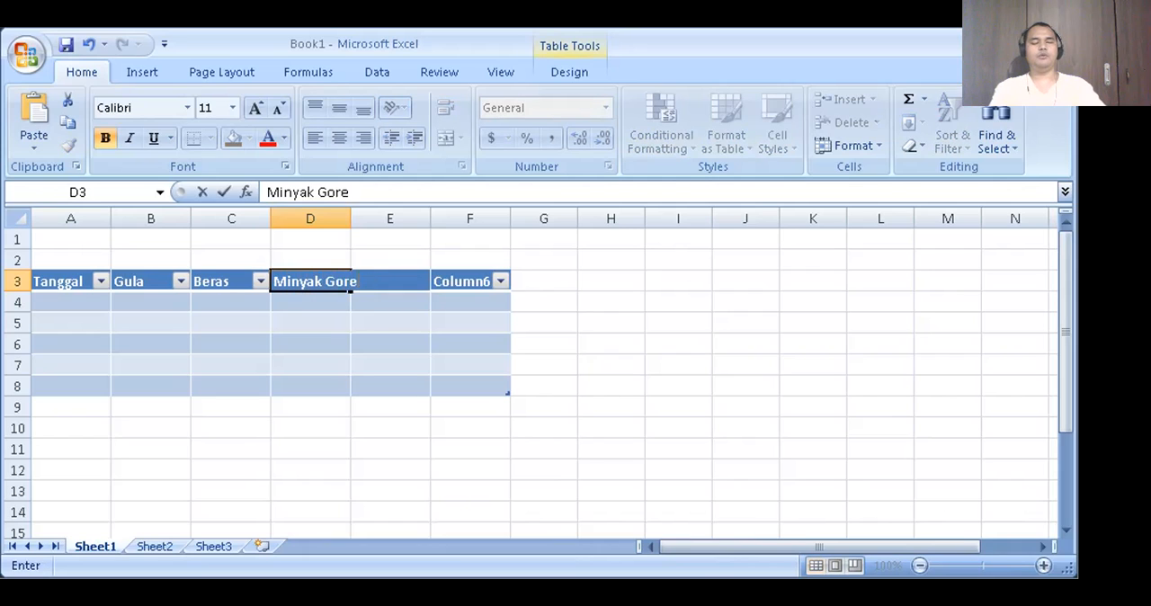
type("ng")
key("Tab")
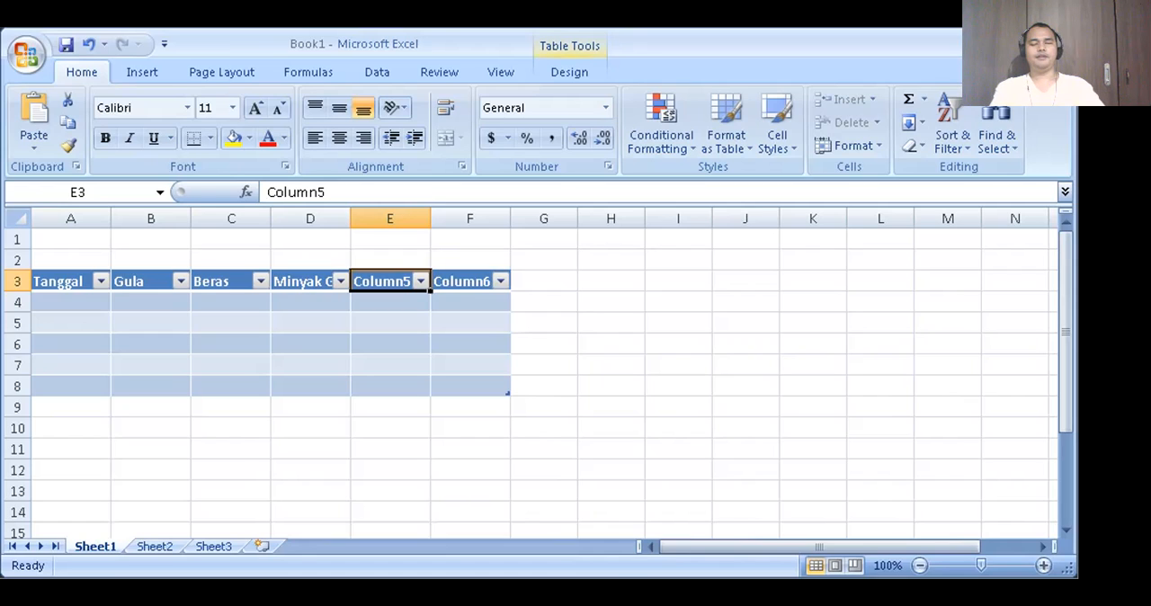
type("Tepung Terigu")
key("Tab")
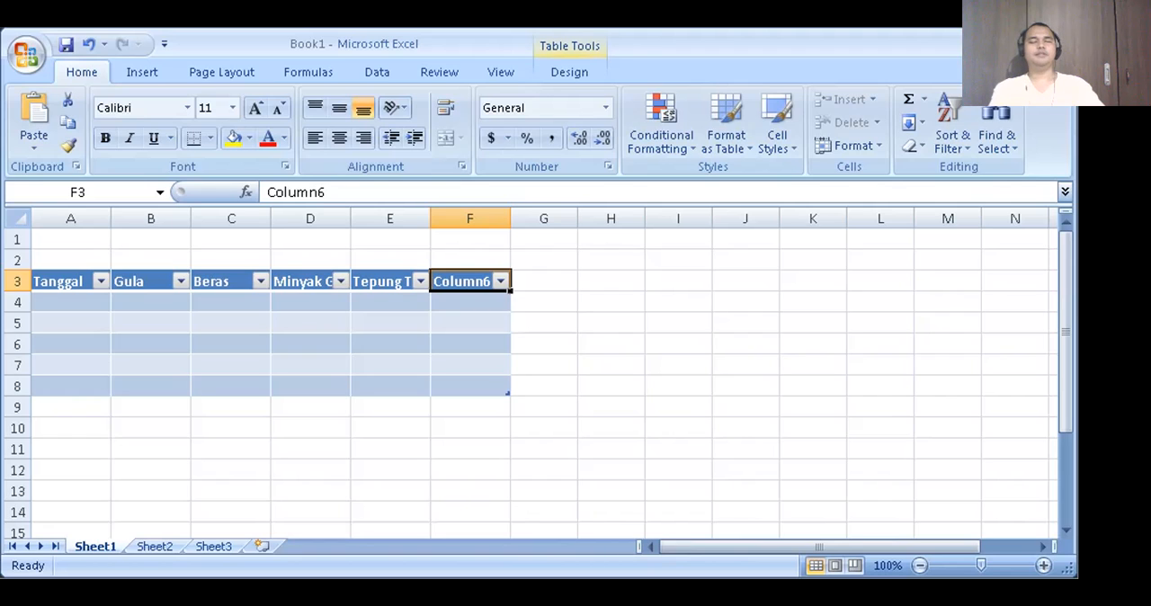
- Rename the last table header, in F3, as Total Penjualan
type("Total Penjualan")
key("Tab")
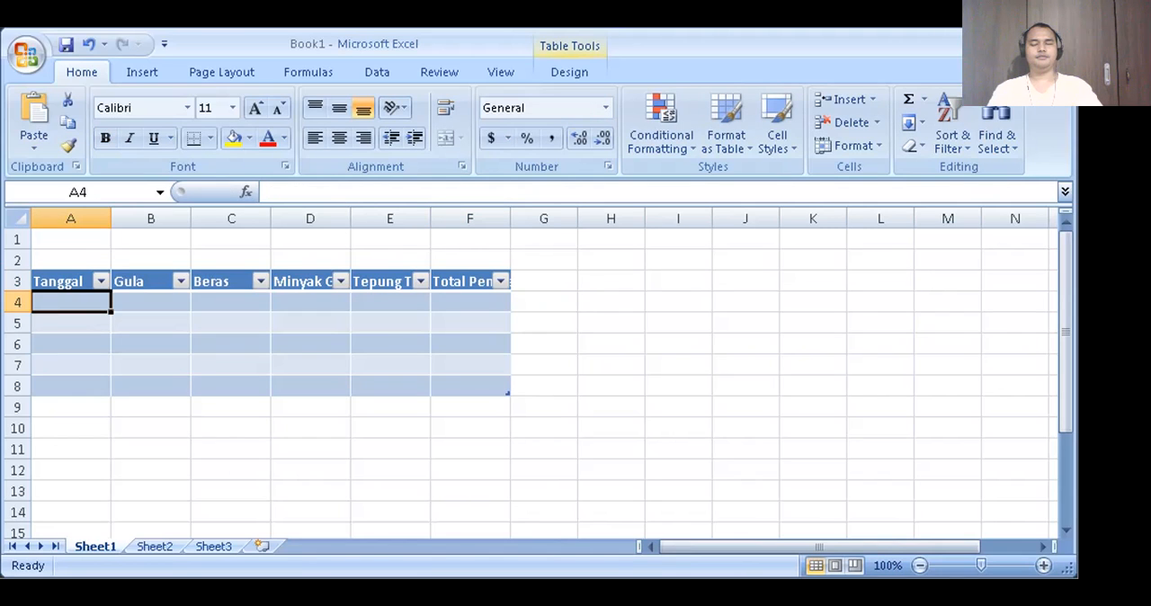
- Go back to the last table header, F3, and replace its text with Penualan Harian
key("Right")
key("Left")
key("Up")
key("Right")
key("Right")
key("Right")
key("Right")
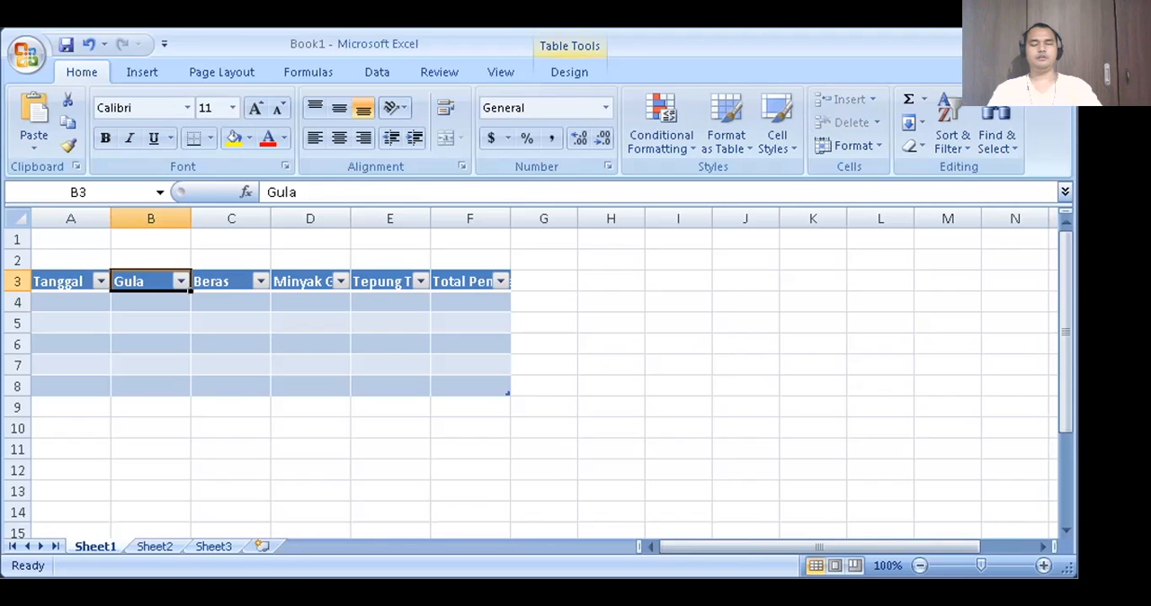
key("Right")
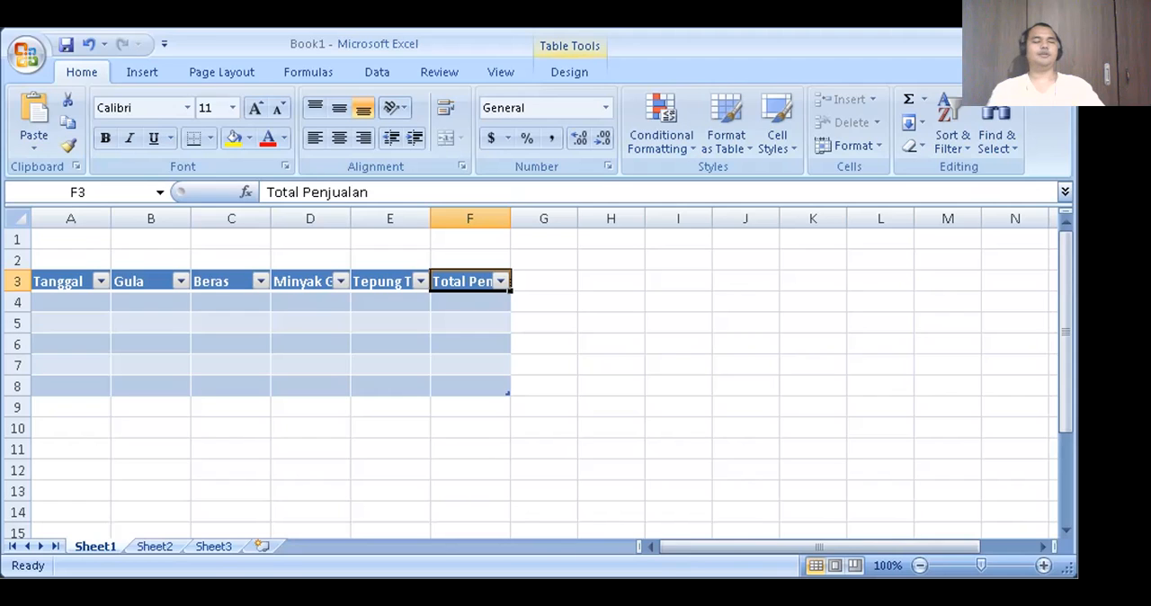
type("Penualan Harian")
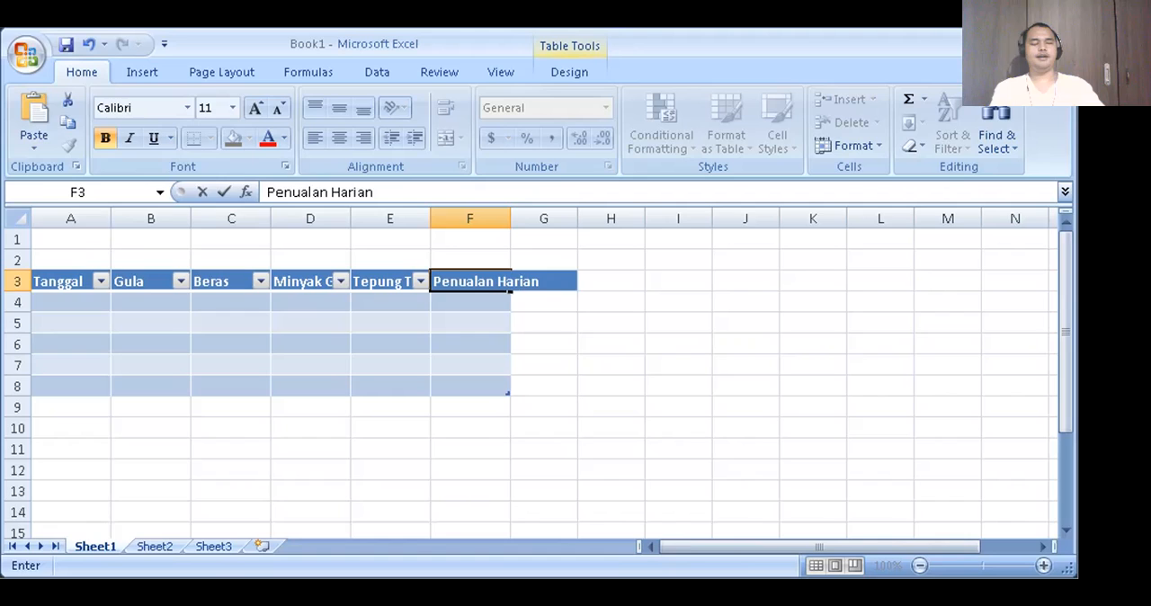
key("Tab")
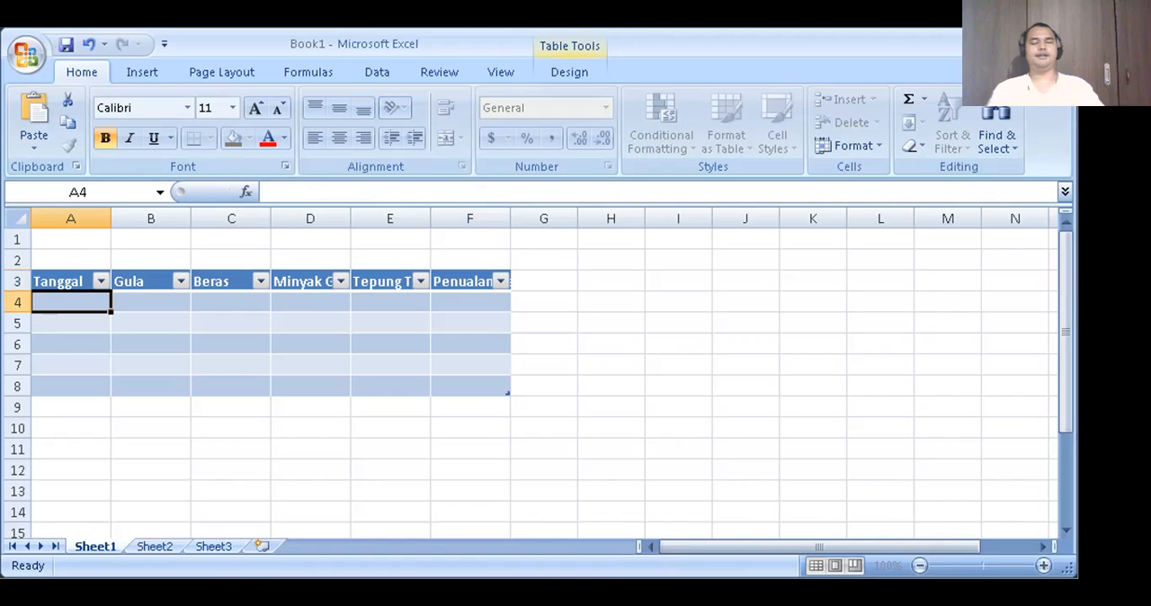
key("End")
key("End")
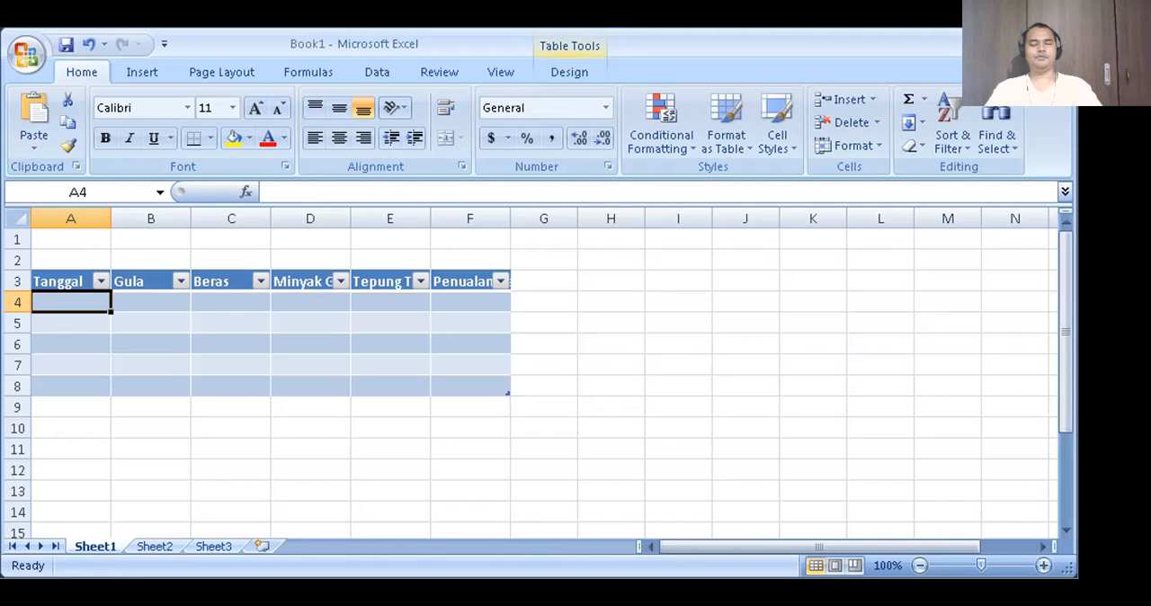
key("Down")
key("Up")
key("Up")
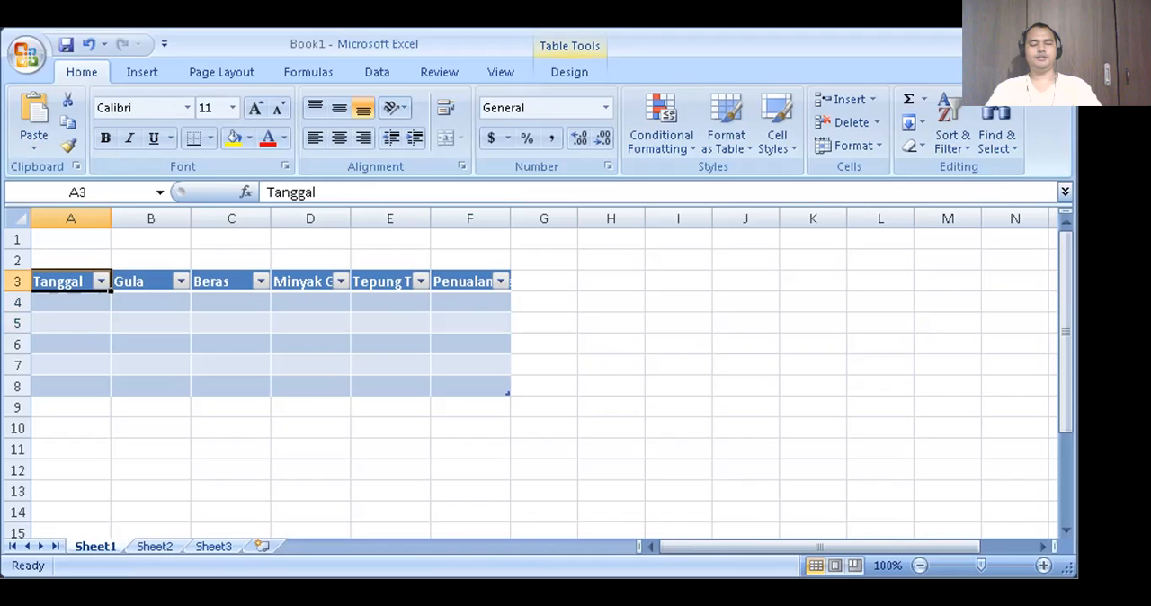
- Enter the date 2/1/2020 in cell A4, the first row of the Tanggal column
key("Down")
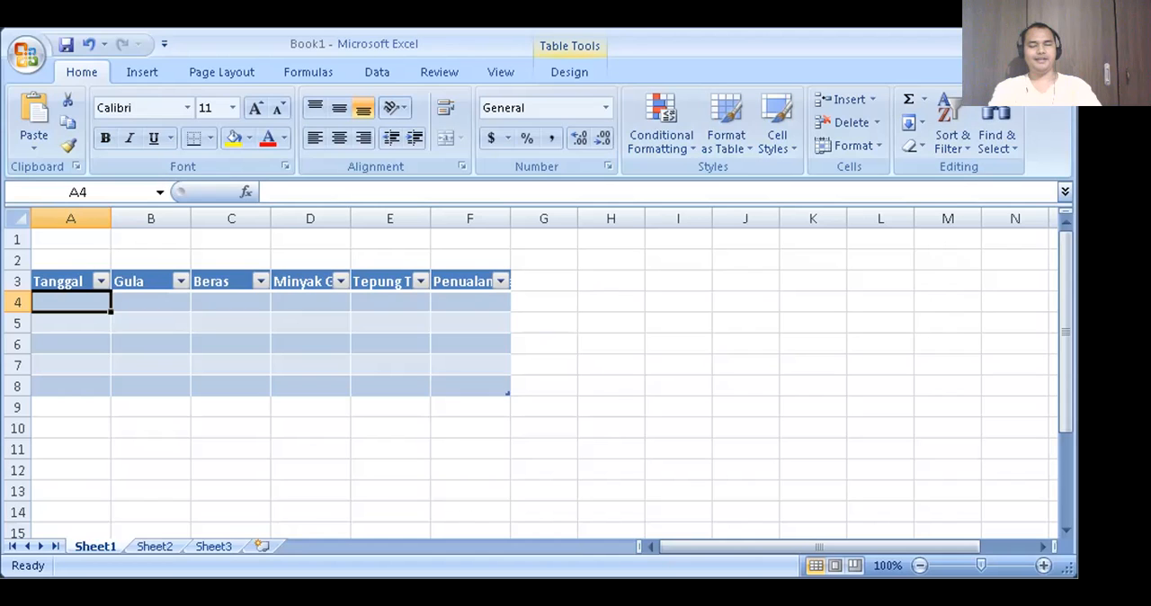
type("2/1/2020")
key("Tab")
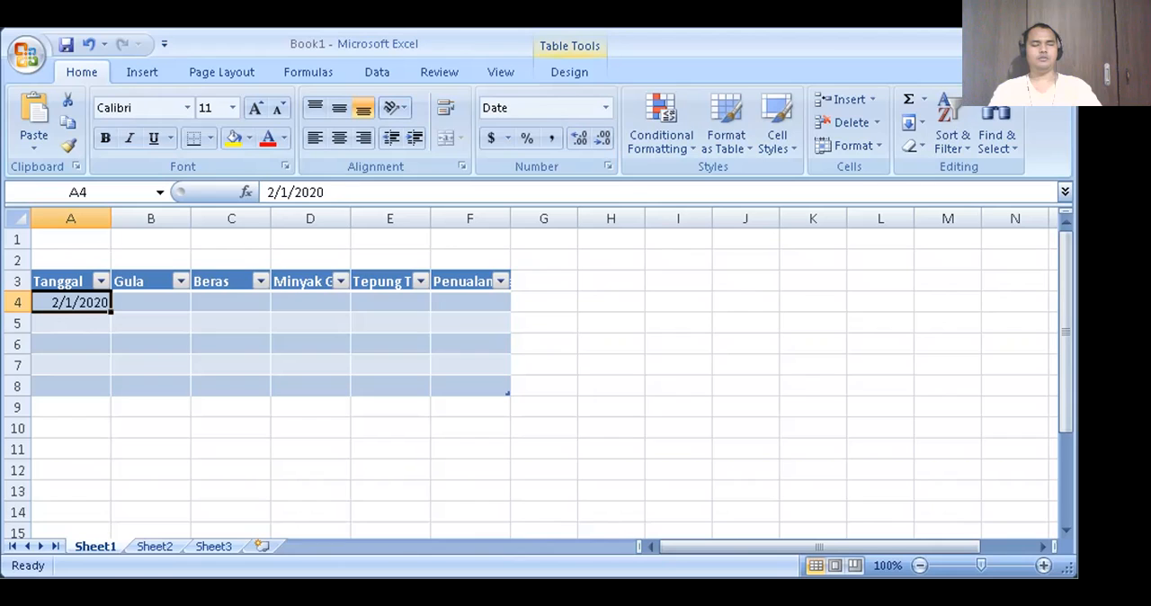
- Clear cell A4 and re-enter the date with hyphens as 2-1-2020
key("Down")
key("Up")
key("Delete")
key("Down")
key("Up")
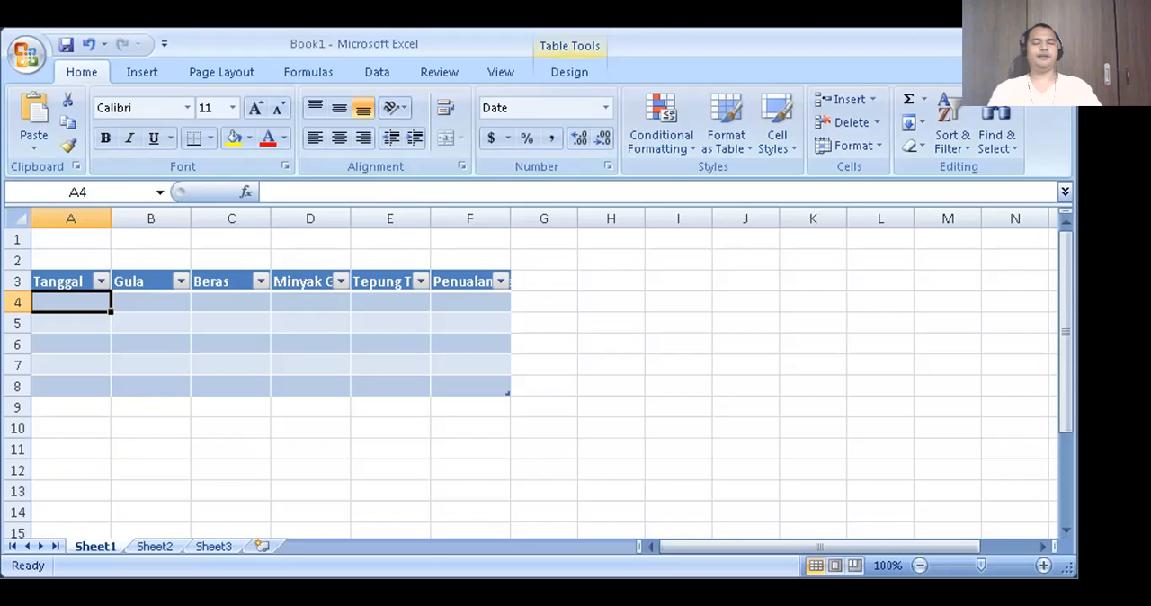
type("2-")
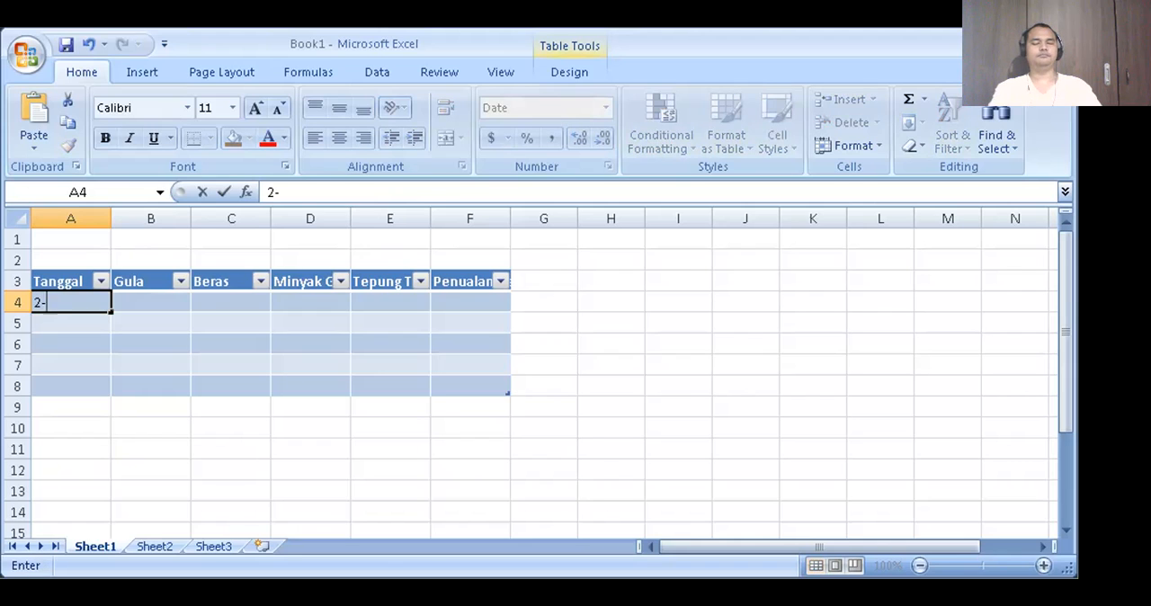
type("1-2020")
key("Tab")
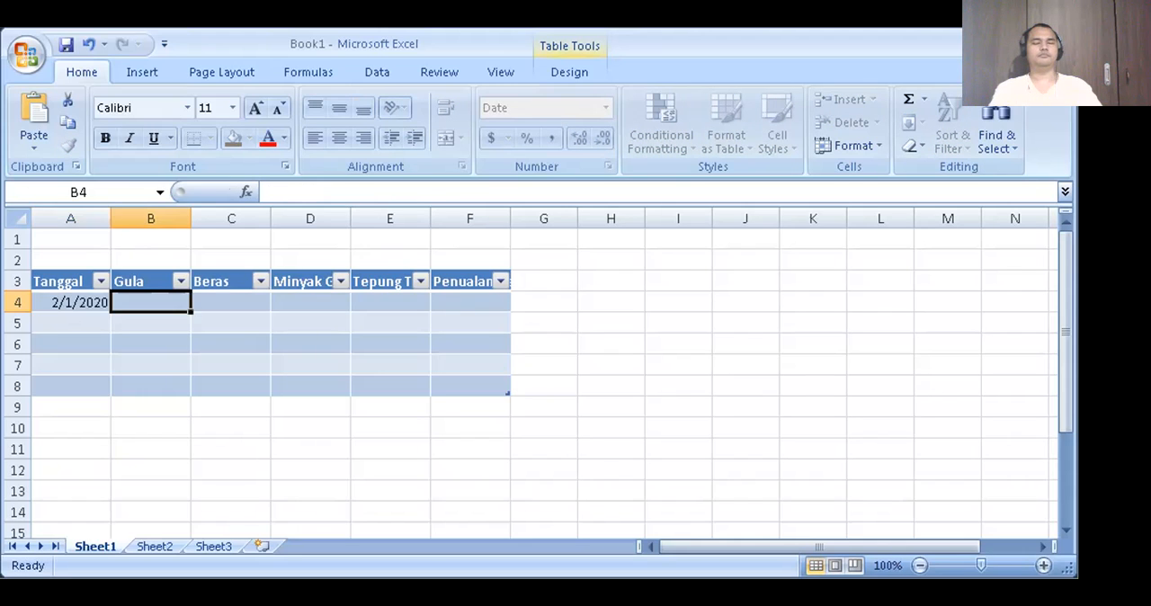
key("Left")
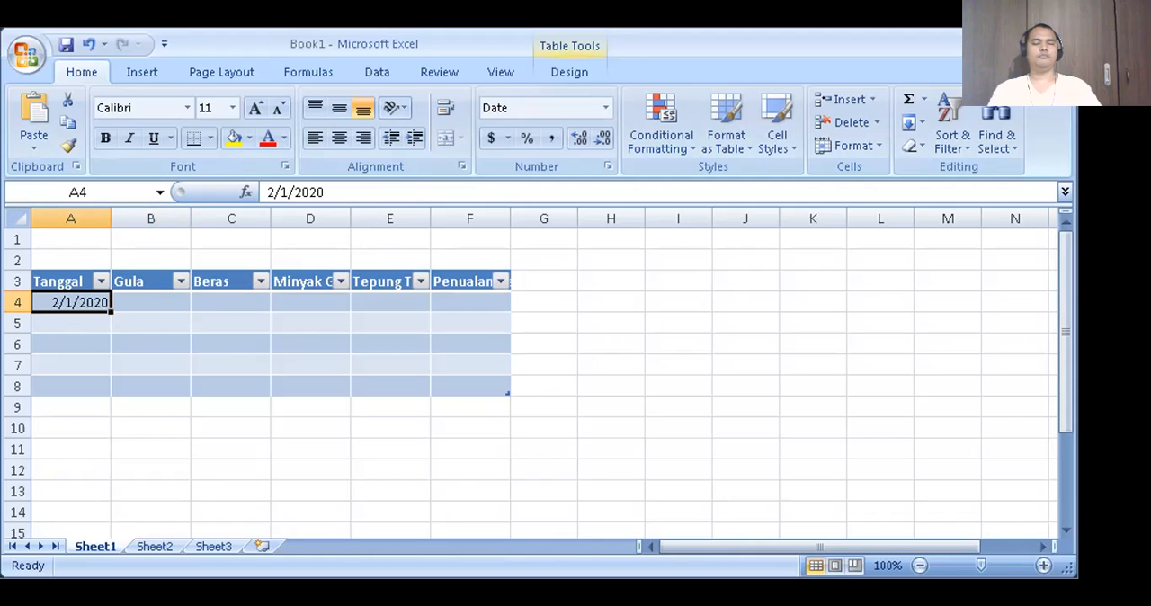
- Delete the date from cell A4, keeping that cell selected
key("Down")
key("Up")
key("Delete")
key("Up")
key("Down")
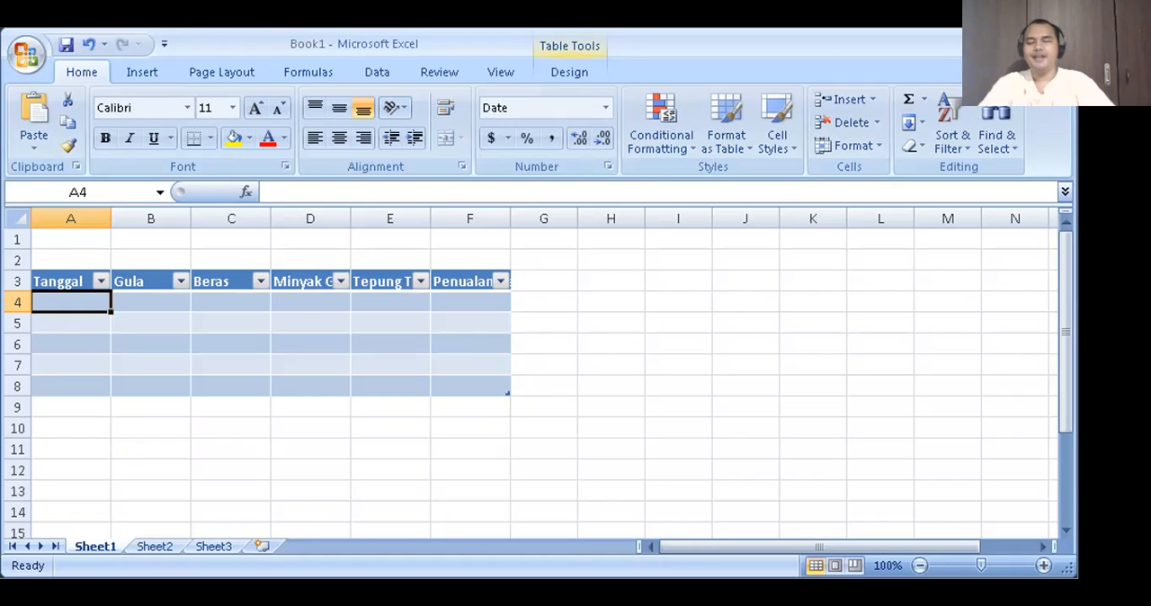
- Enter the date 1/2/2020 in cell A4 and reselect the cell
key("Right")
key("Left")
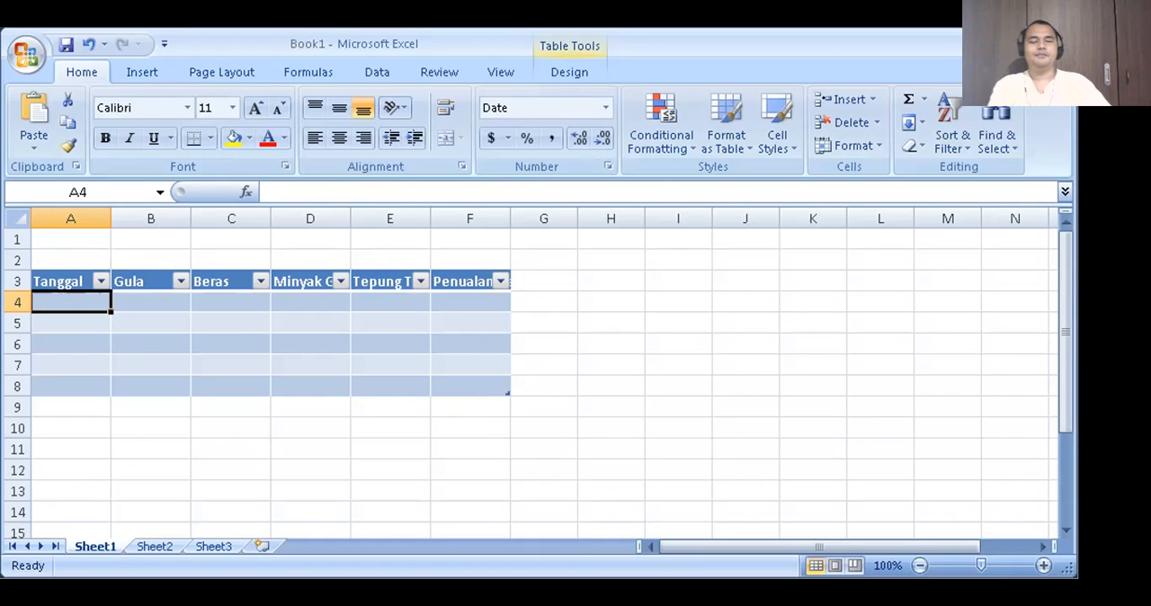
type("1/")
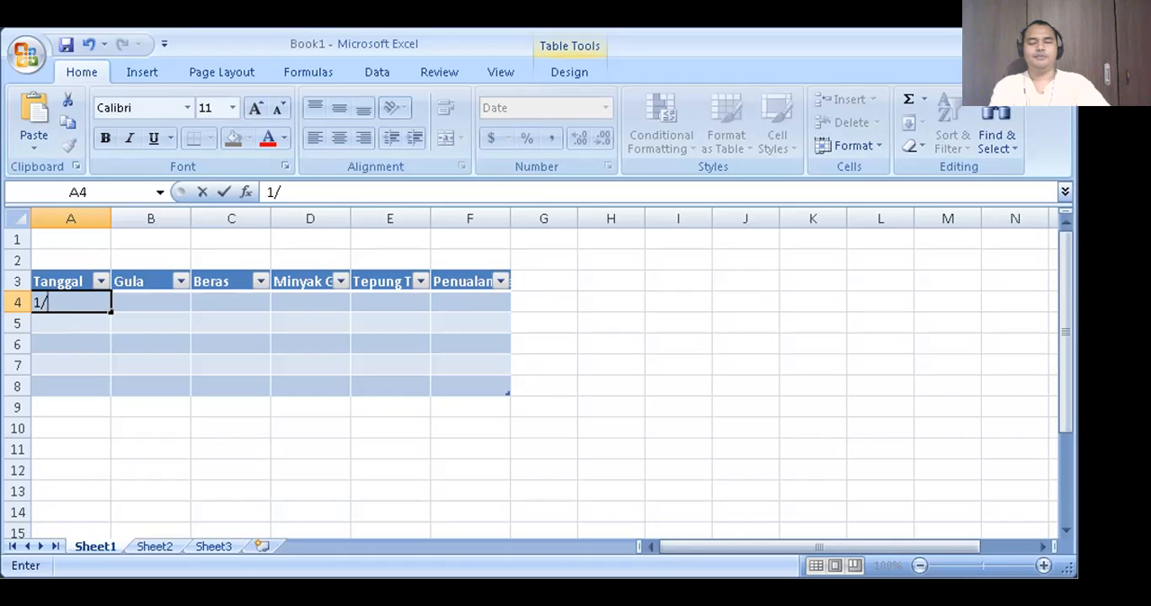
type("2/2020")
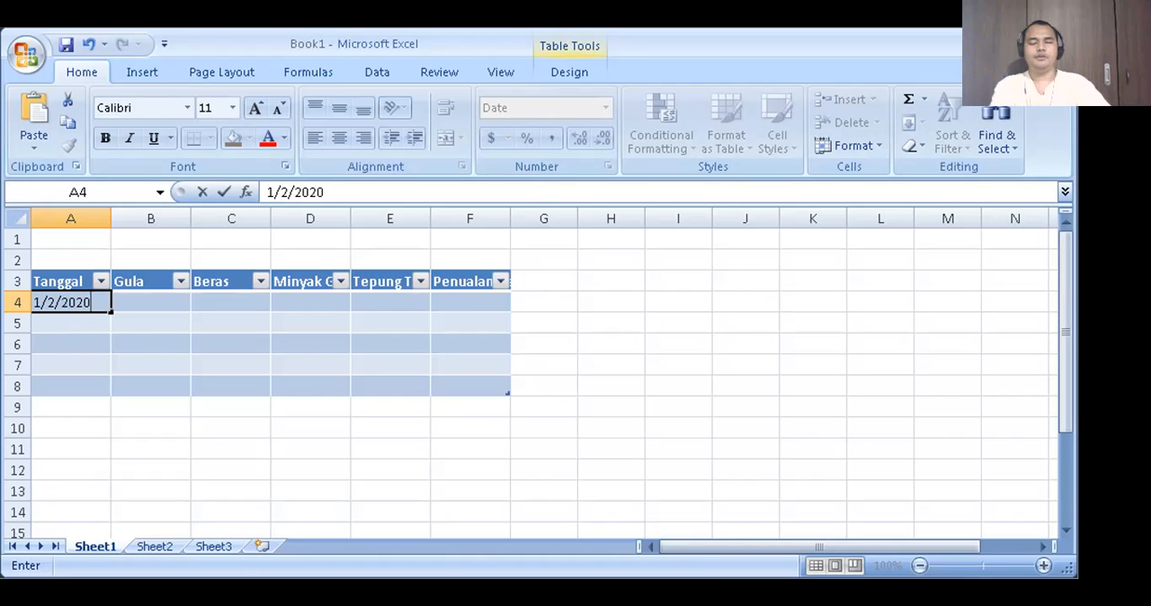
key("Return")
key("Up")
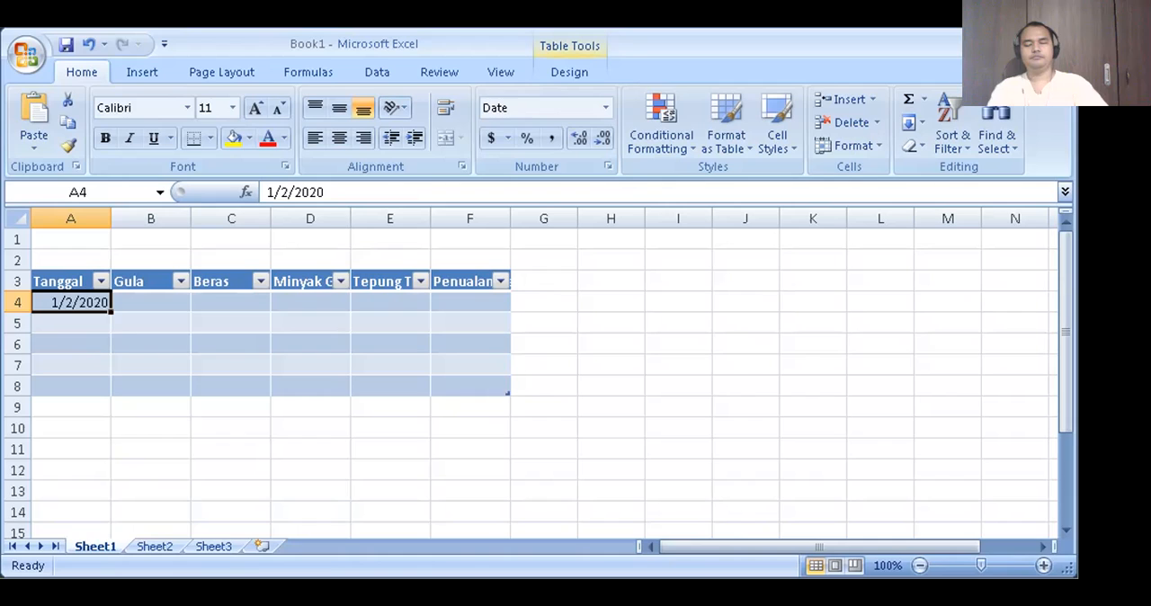
- Enter the date 1/3/2020 in cell A5, ending on cell A6
key("Down")
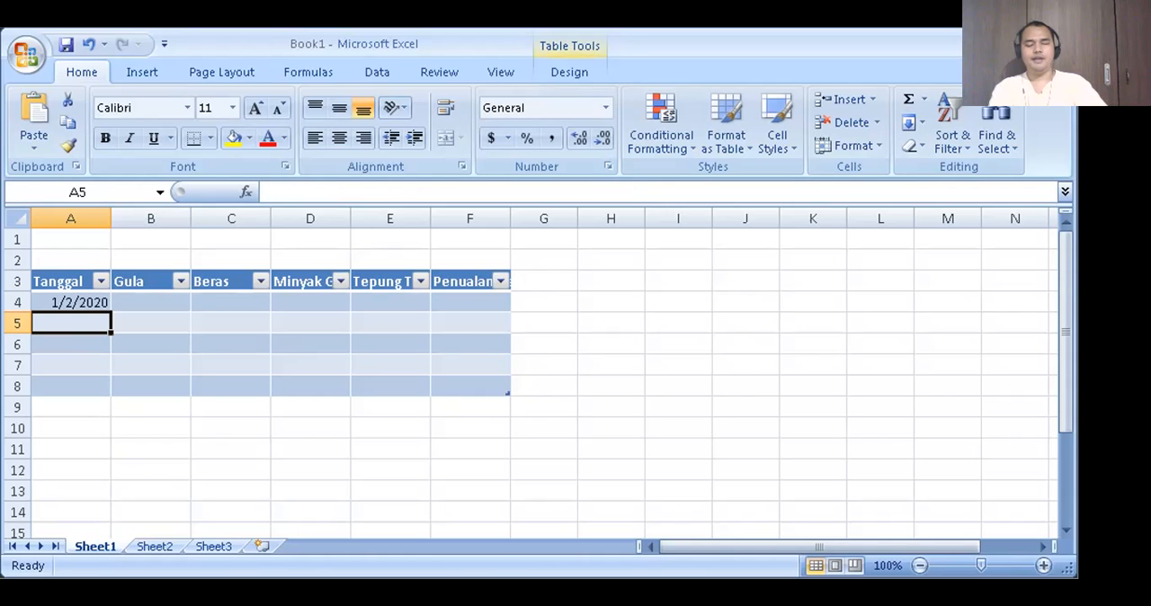
type("1/3")
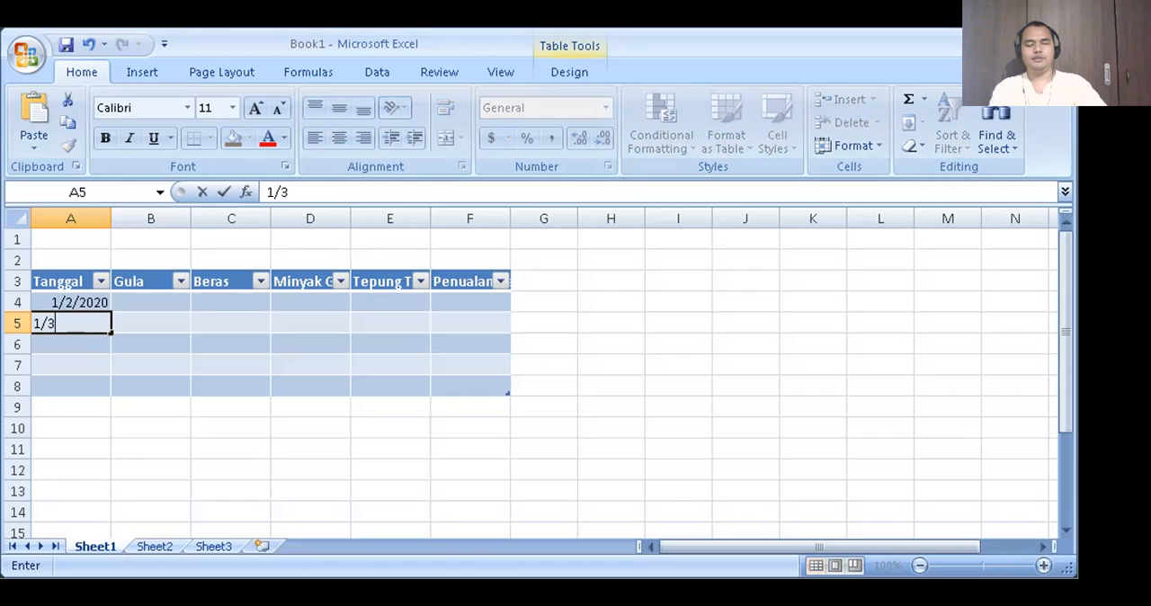
type("/2020")
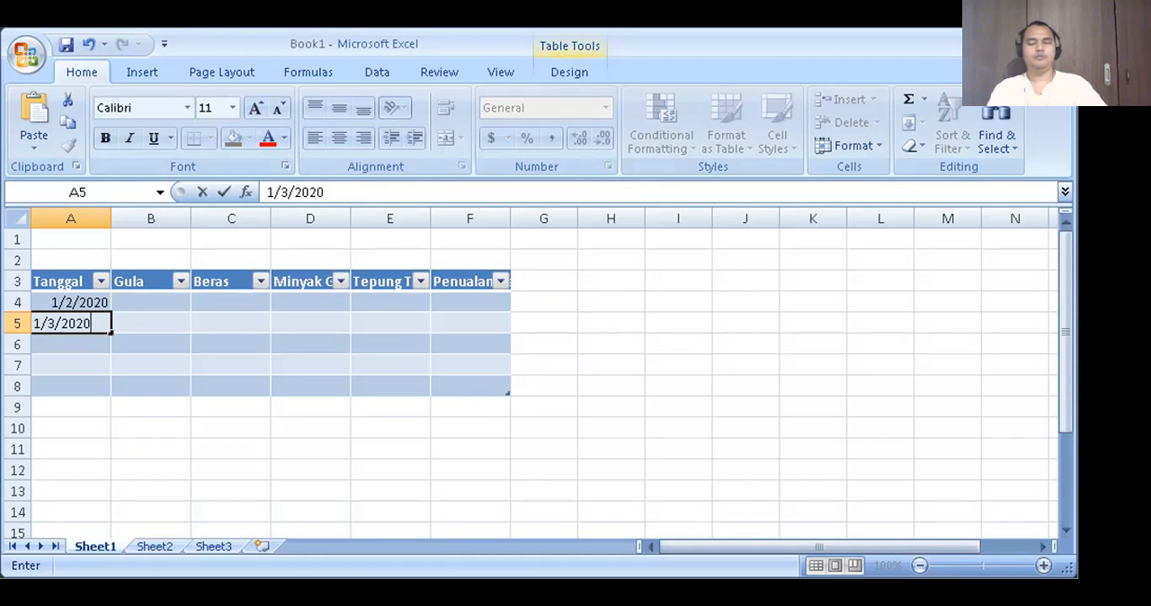
key("Return")
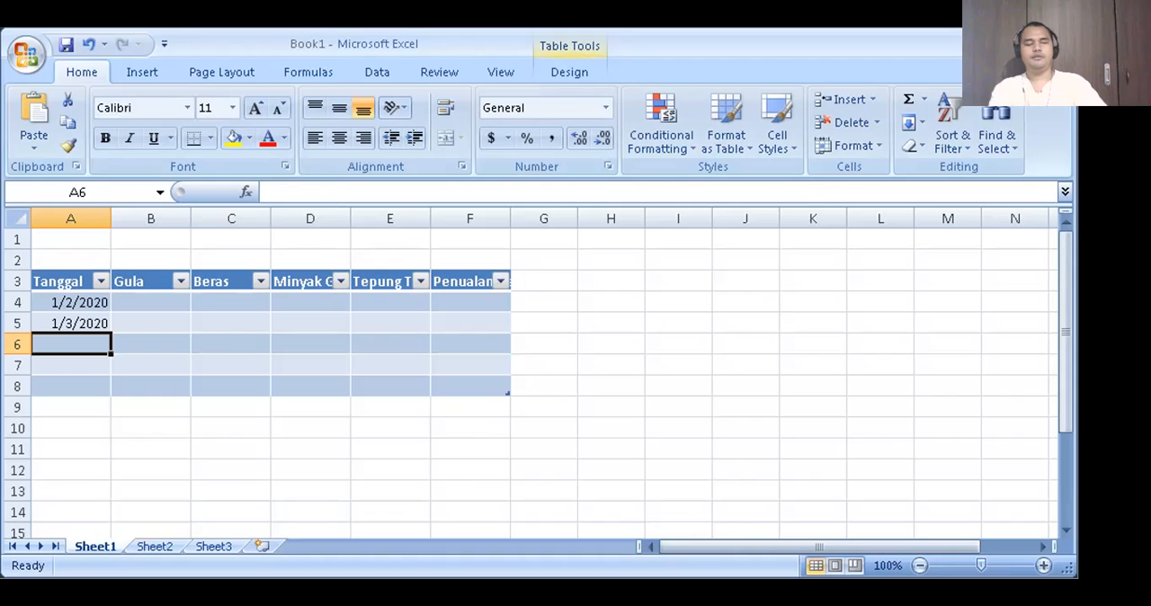
left_click(71, 324)
left_click(71, 345)
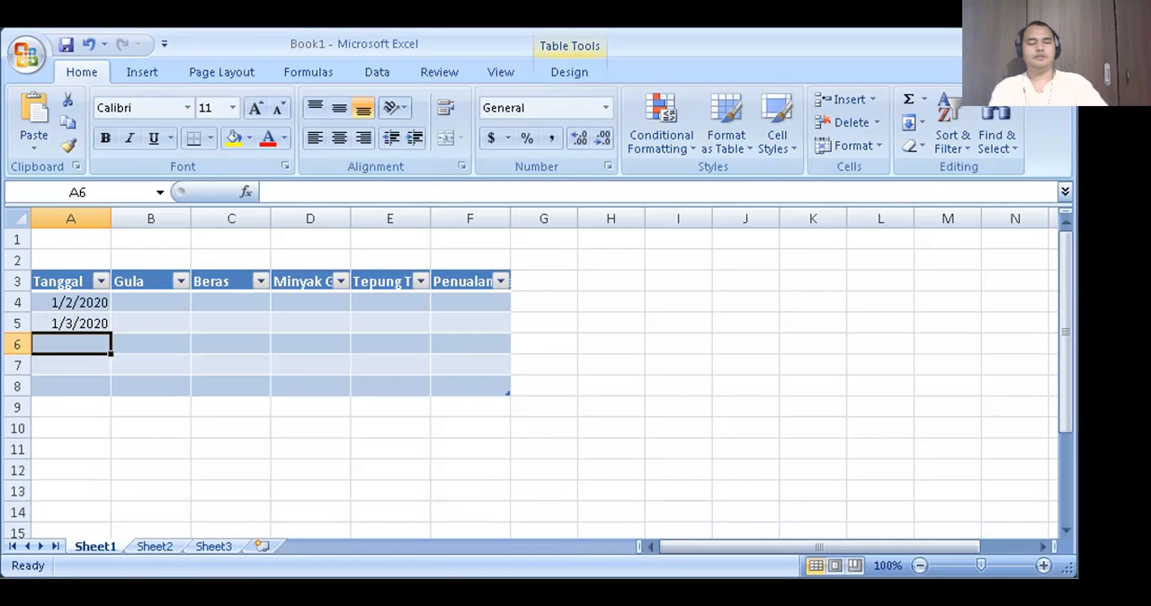
- Enter the dates 1/4/2020 in cell A6 and 1/5/2020 in cell A7
type("1/")
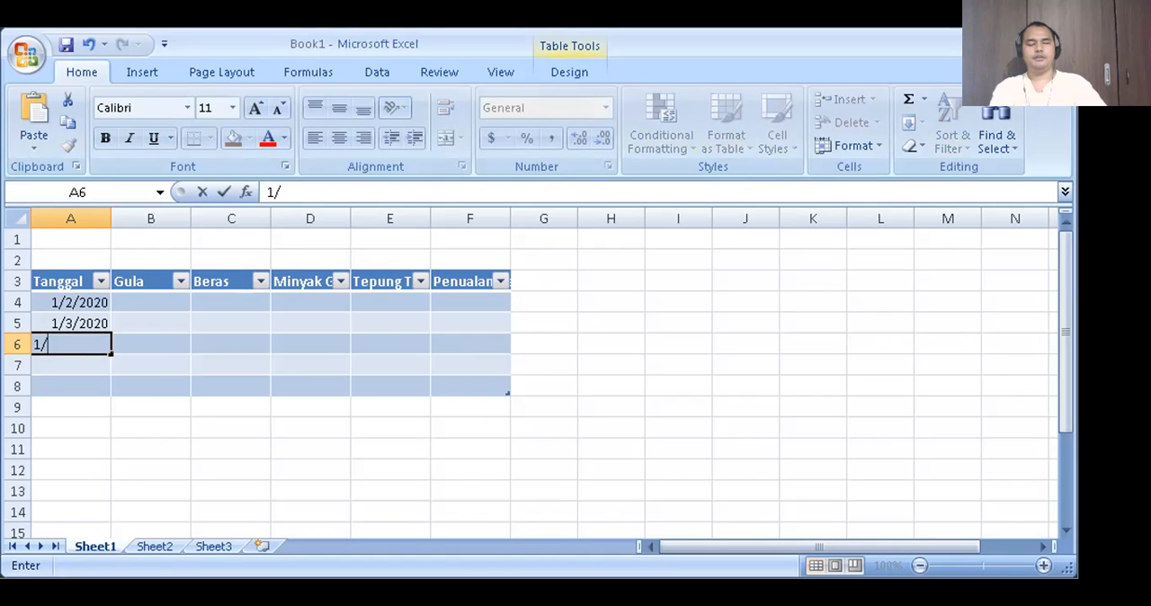
type("4/2020")
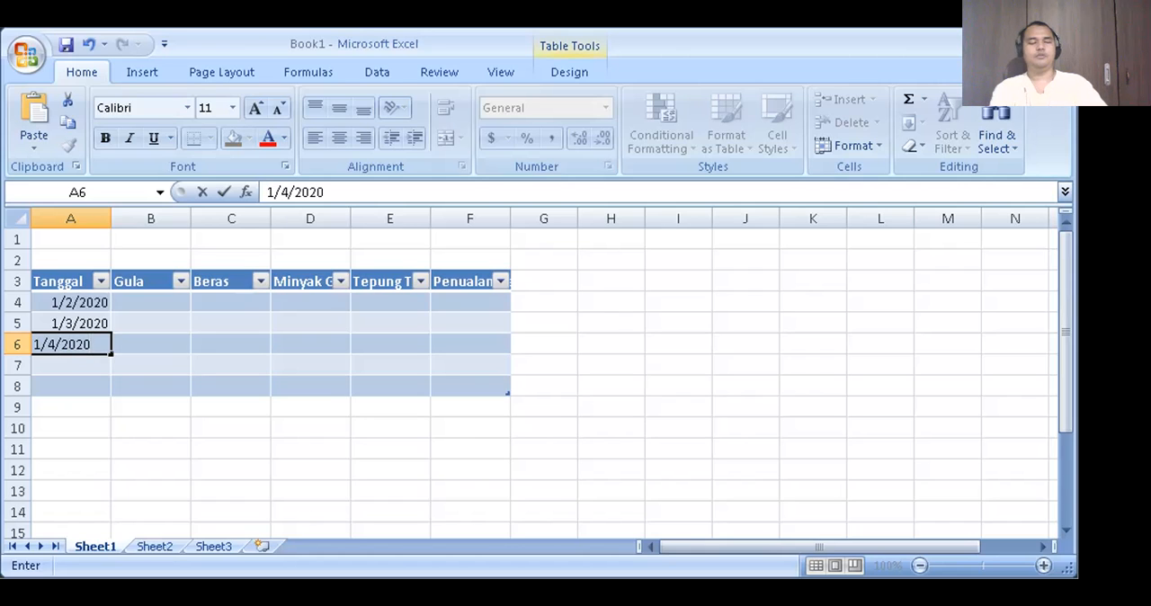
key("Return")
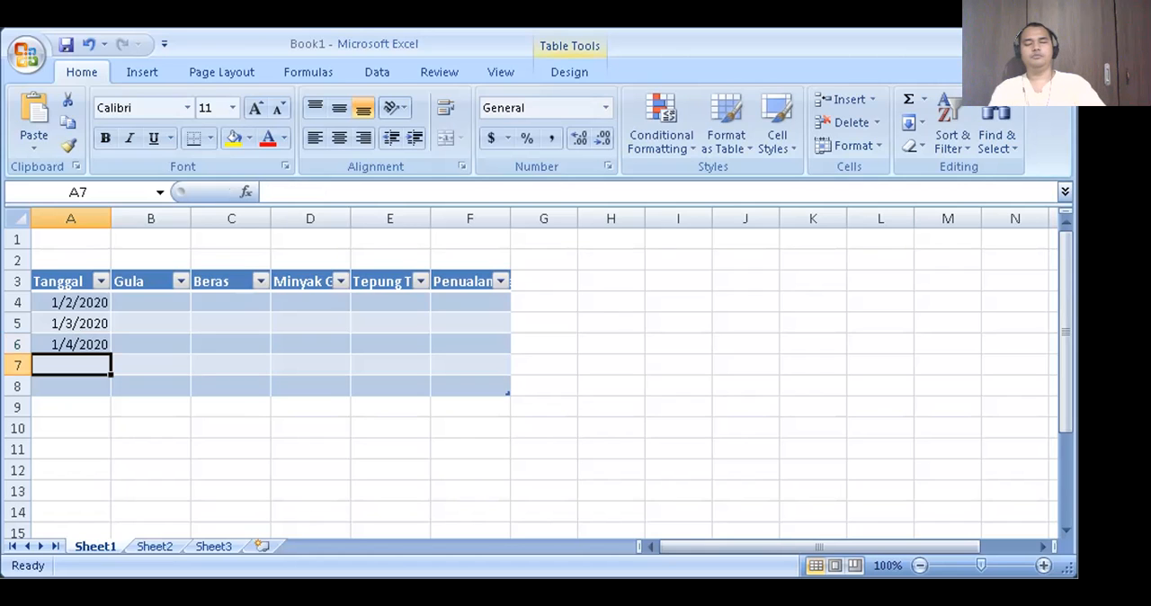
type("1/5/")
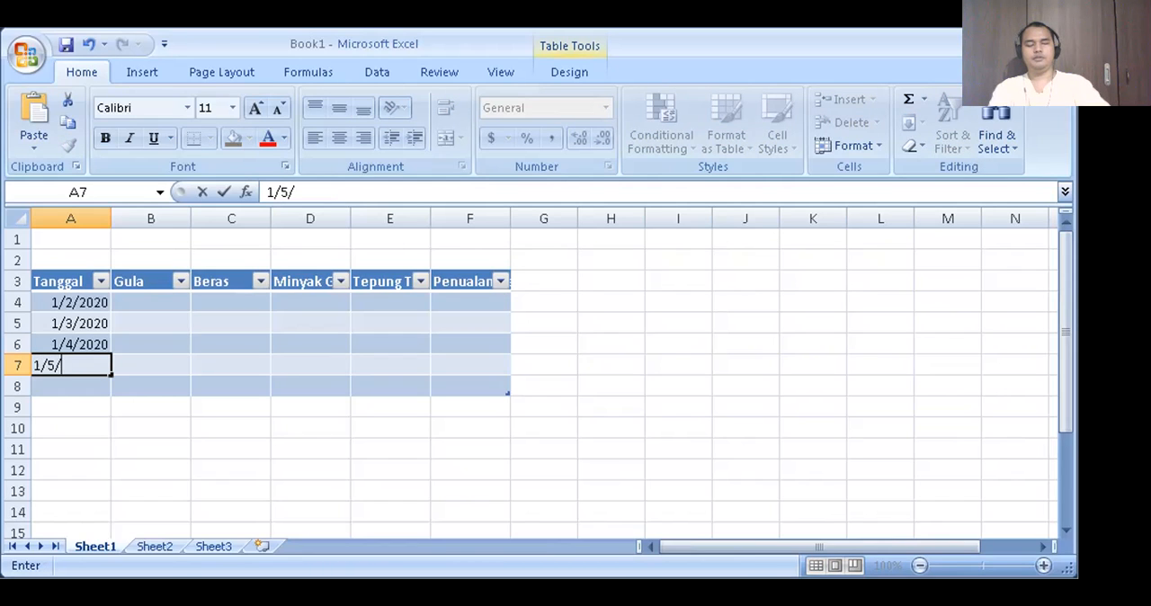
type("2020")
key("Return")
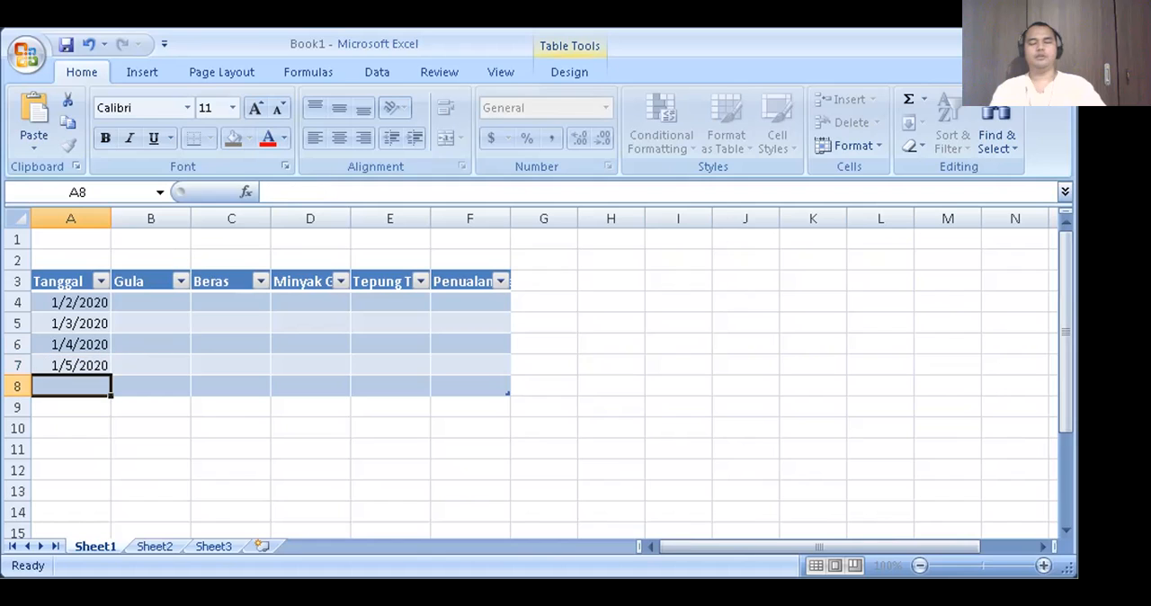
- Enter the date 1/6/2020 in cell A8 and reselect that cell
type("1/")
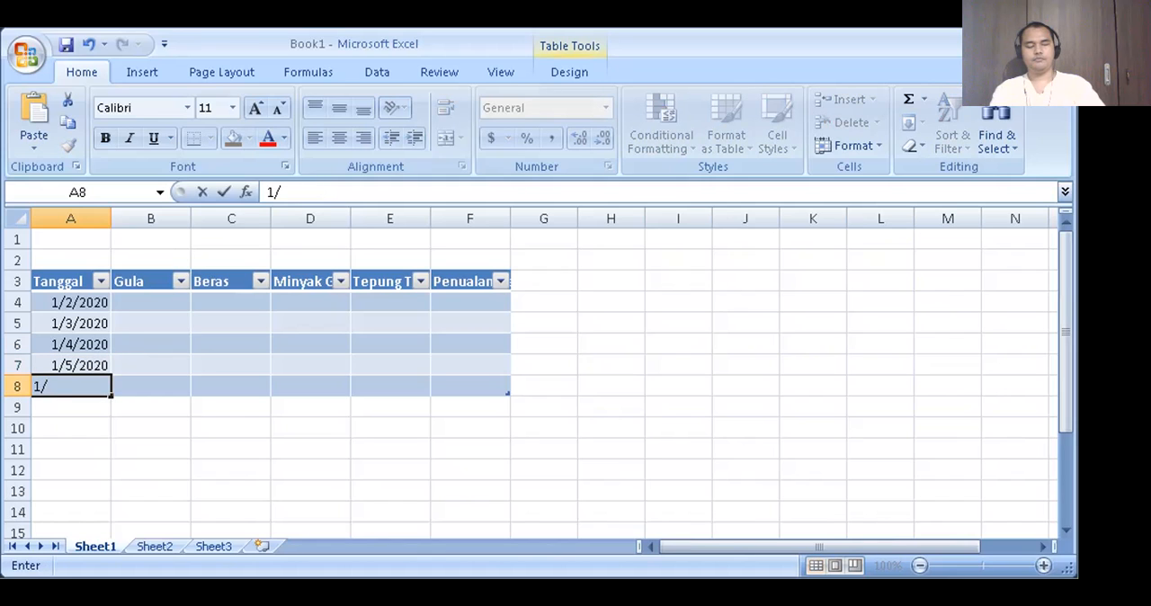
type("6")
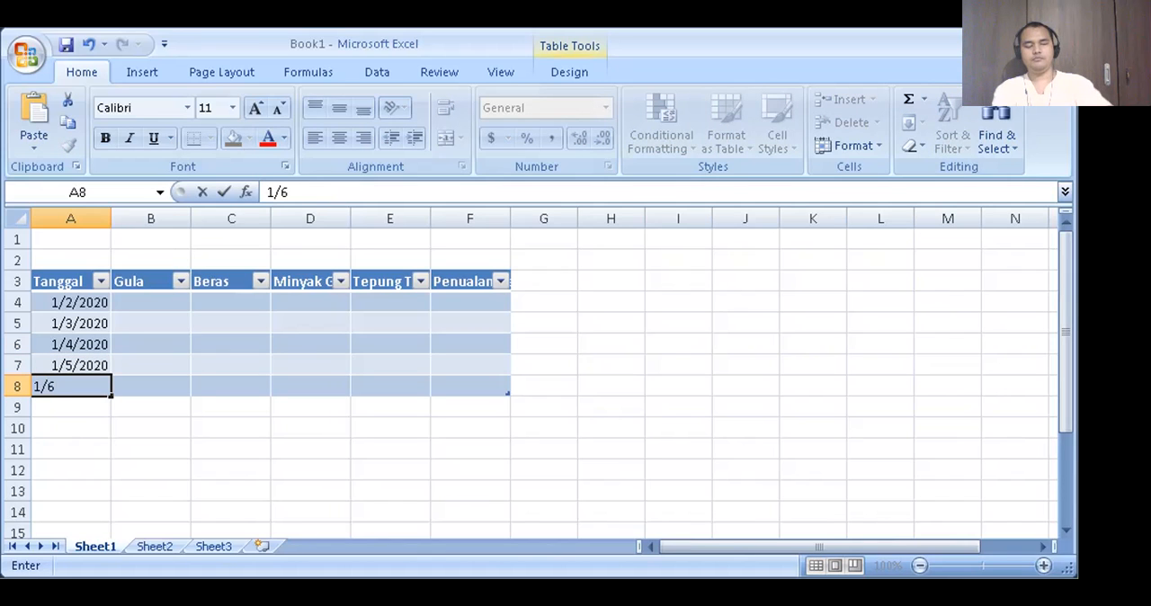
type("/2020")
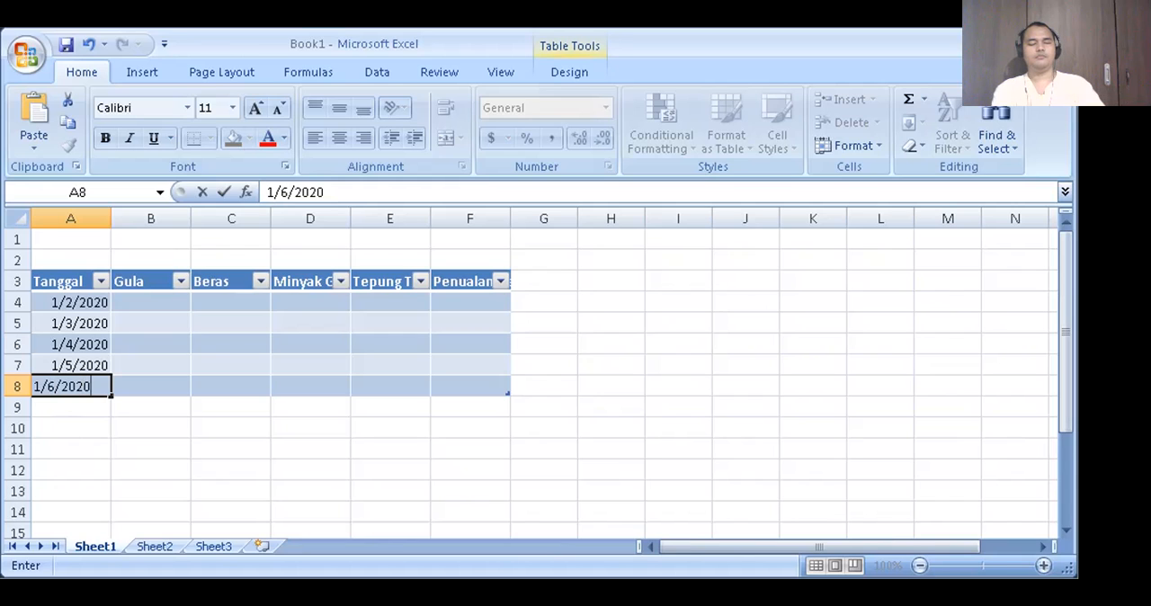
key("Return")
key("Up")
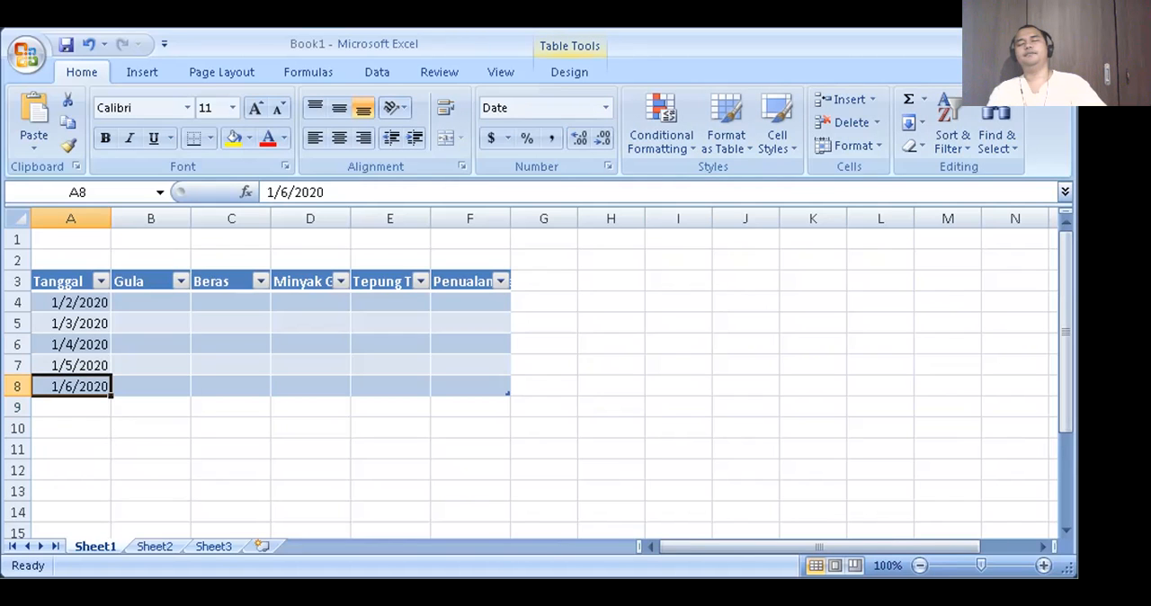
- Fill cells B4 to B6 of the Gula column with 100, 120 and 80
key("Right")
key("End")
key("Up")
key("Left")
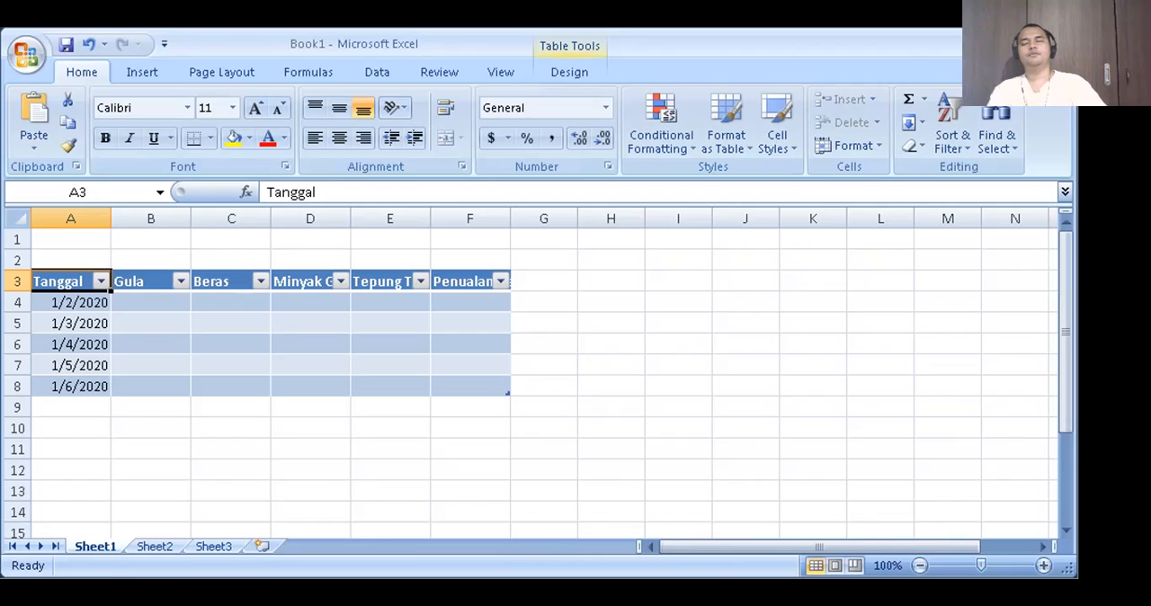
key("Right")
key("Down")
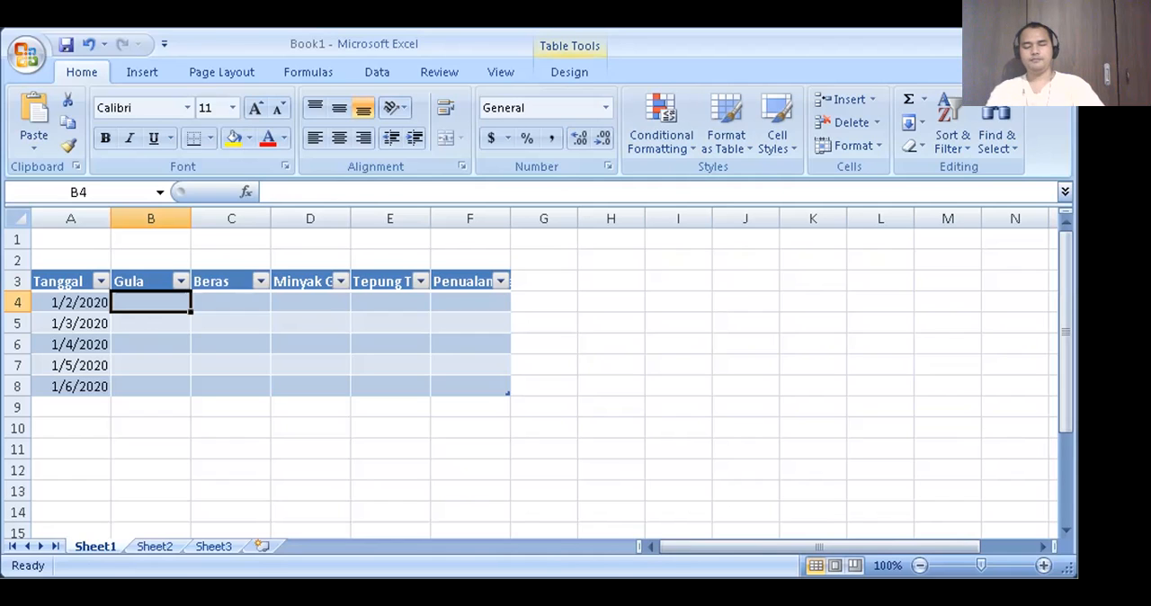
type("100")
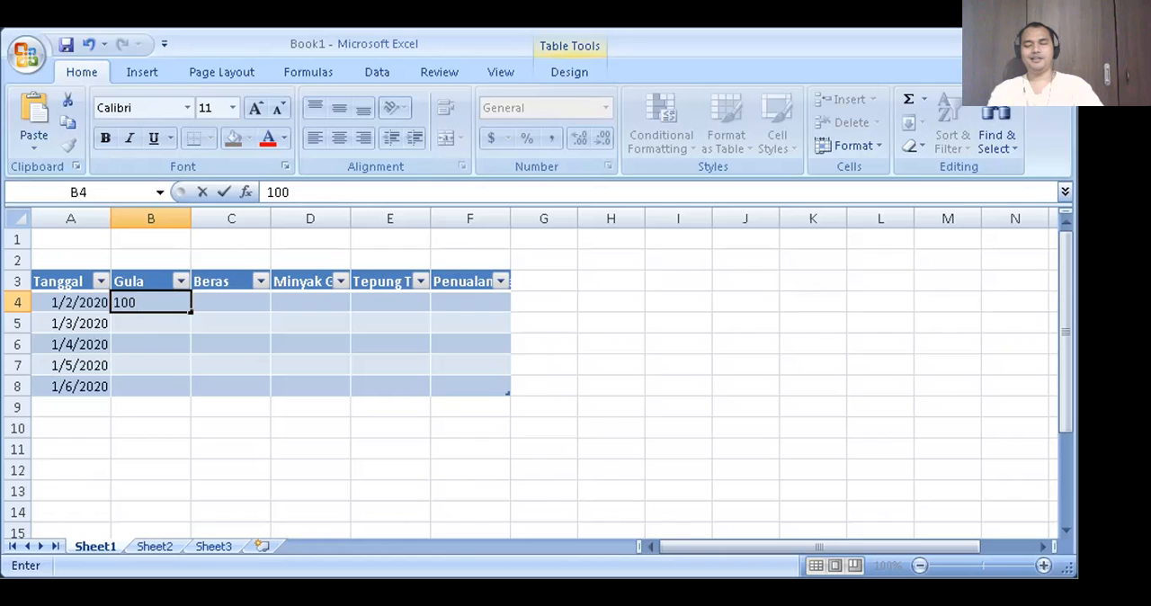
key("Return")
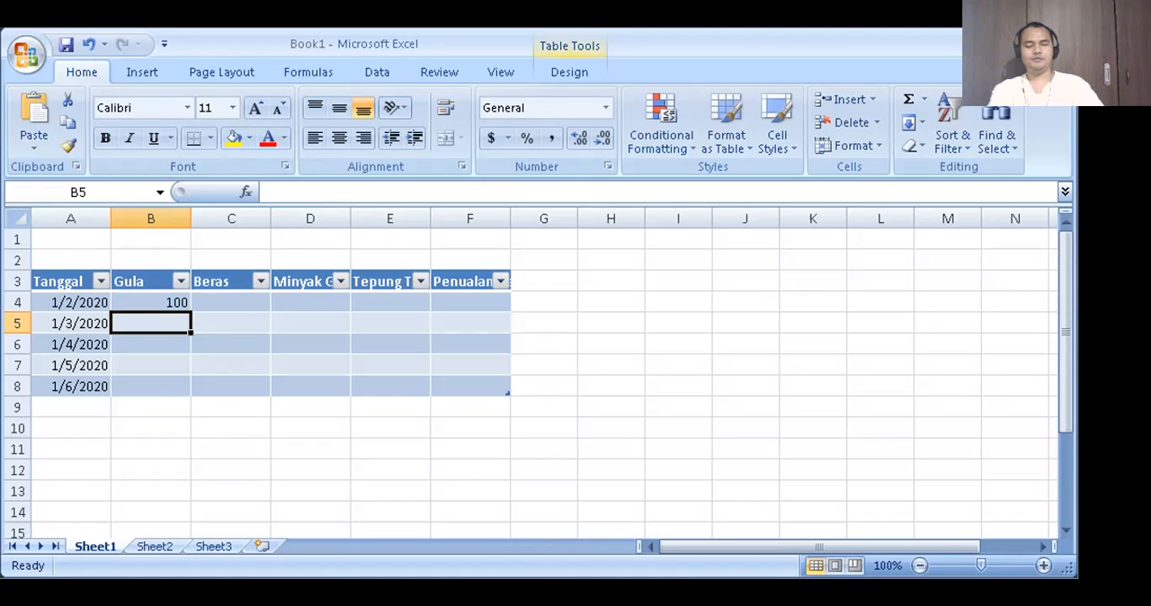
type("120")
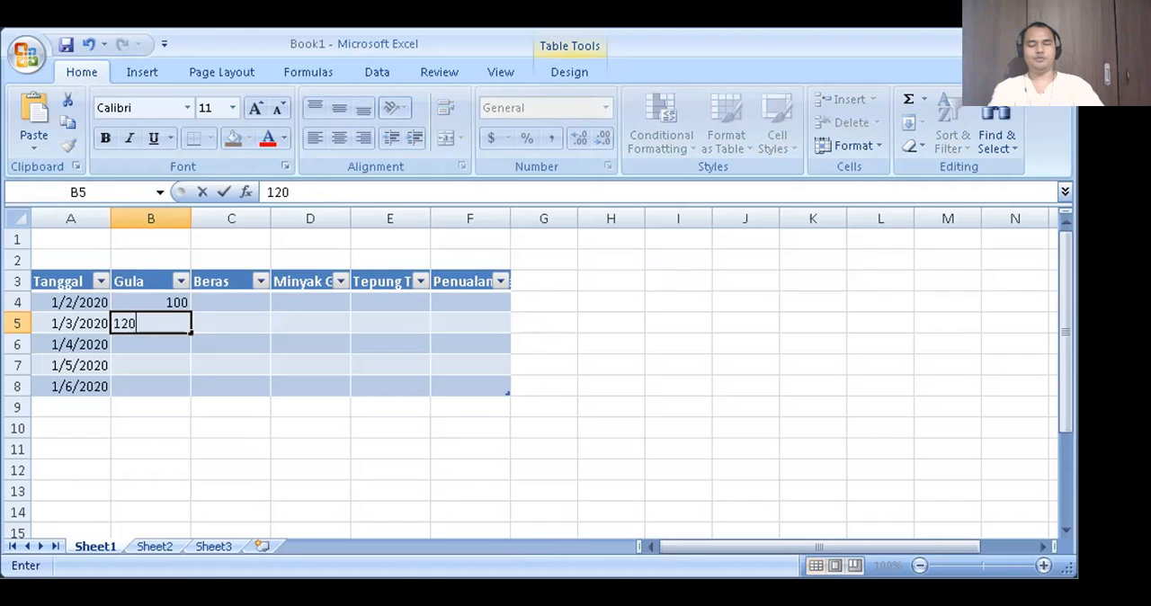
key("Return")
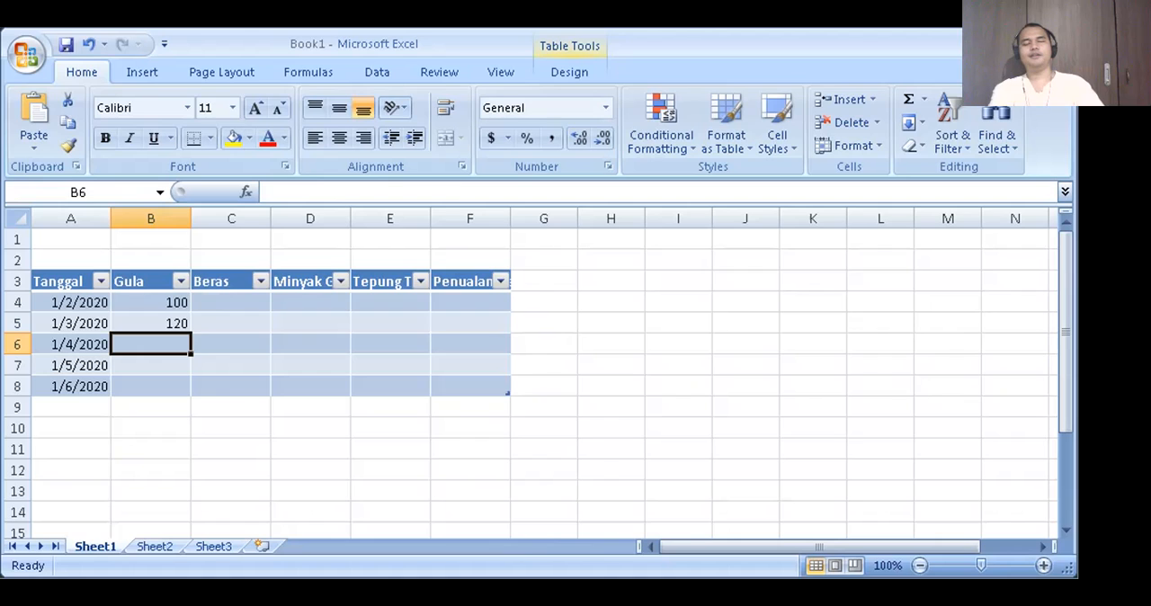
type("80")
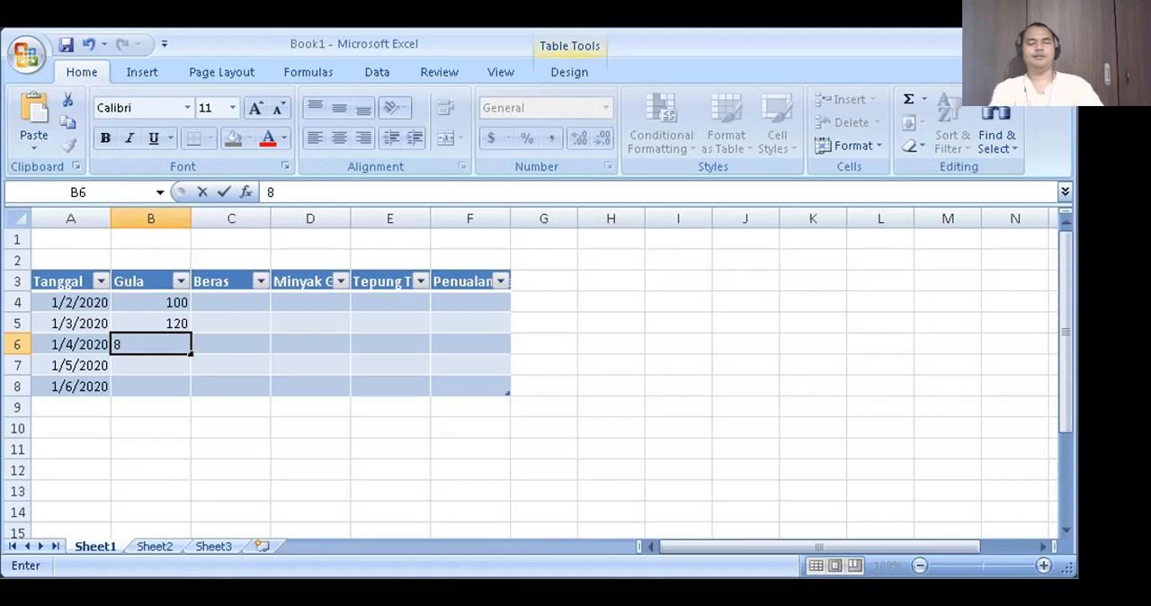
key("Return")
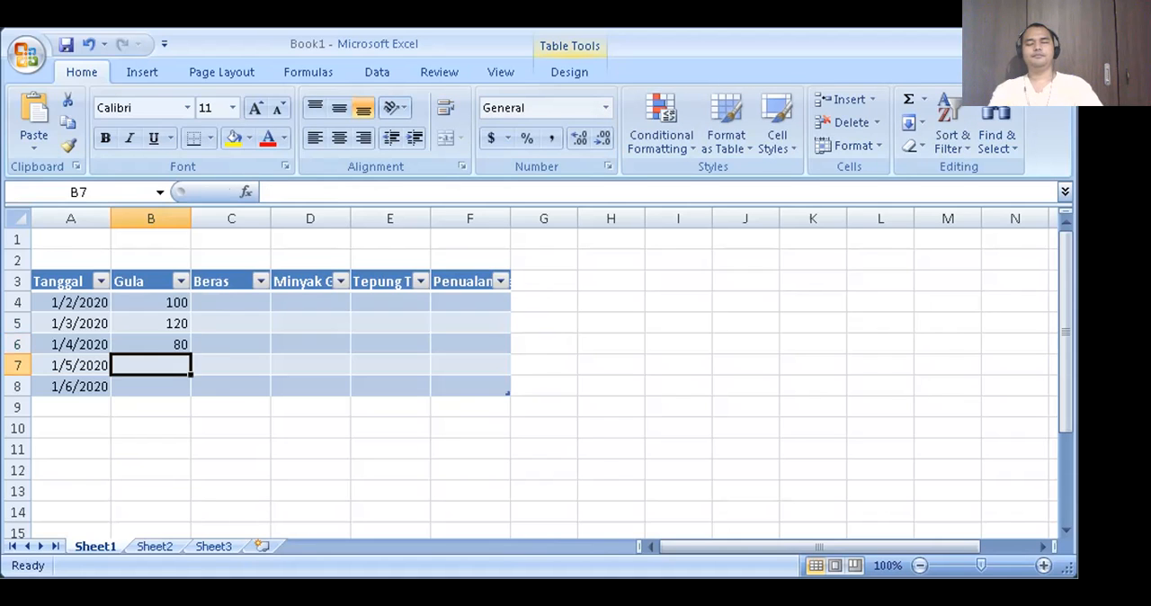
- Enter 80 in B7 and 50 in B8 of the Gula column, ending on cell B8
key("Left")
key("Down")
key("Up")
key("Right")
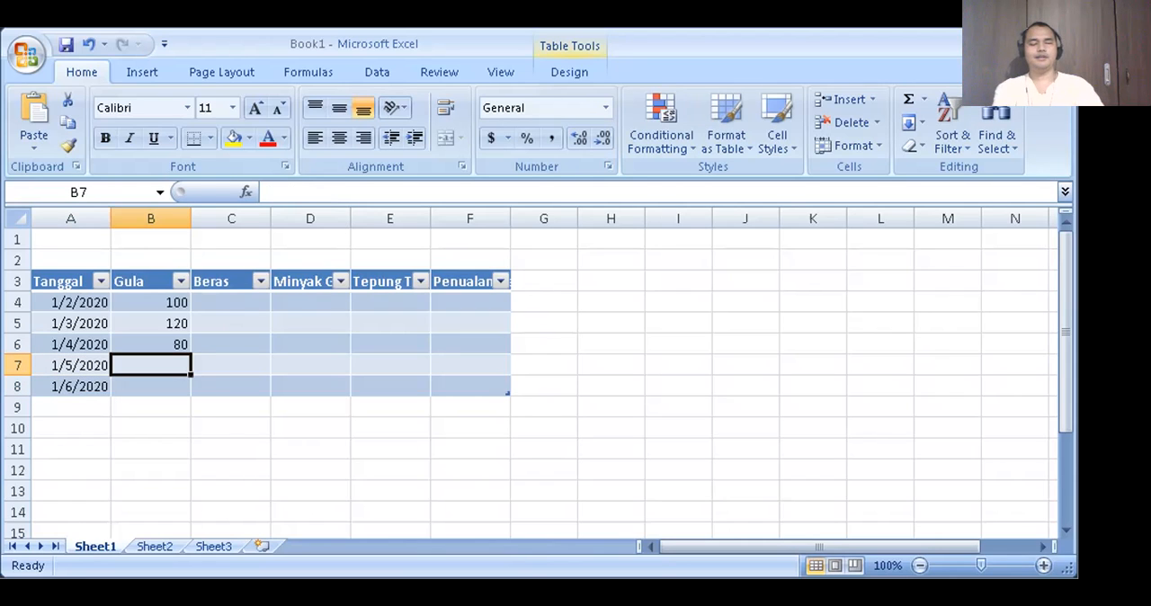
type("80")
key("Return")
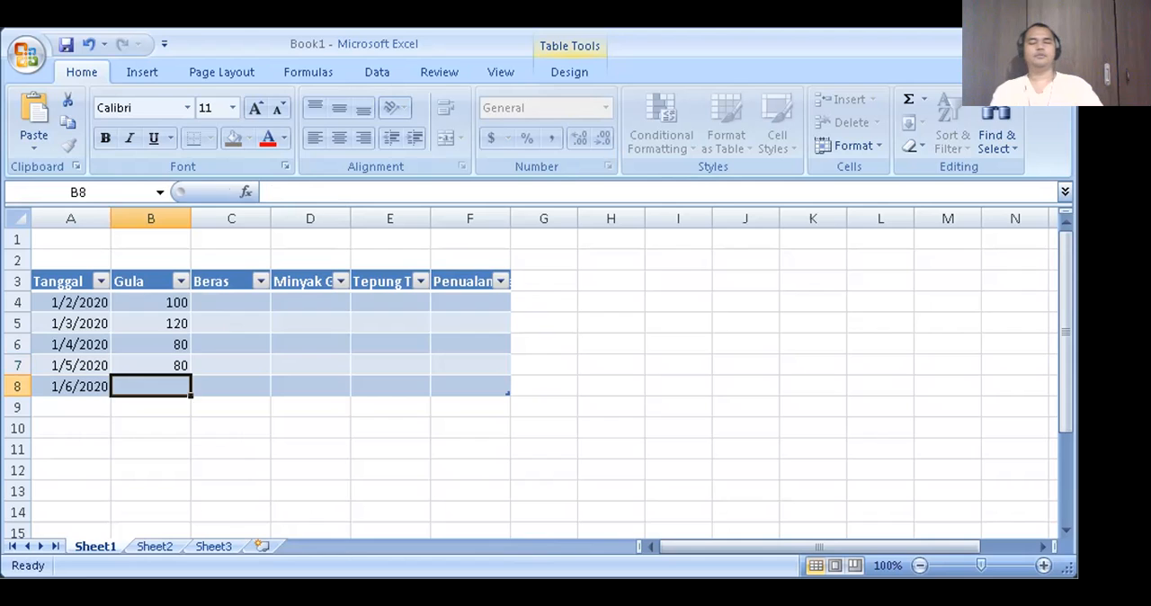
key("Left")
key("Right")
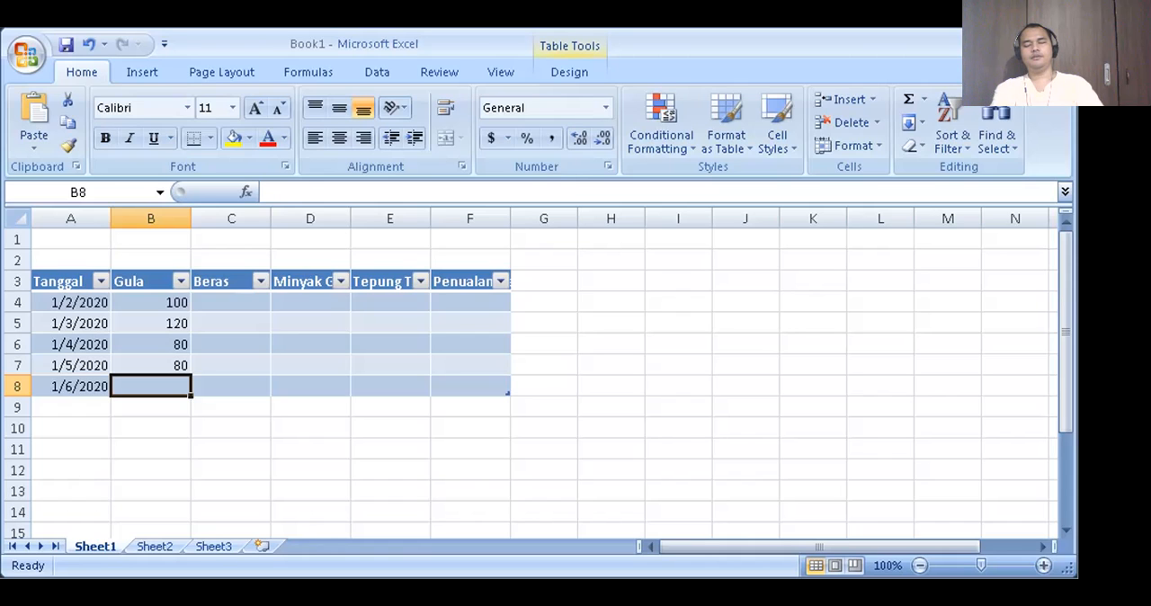
type("50")
key("Return")
key("Up")
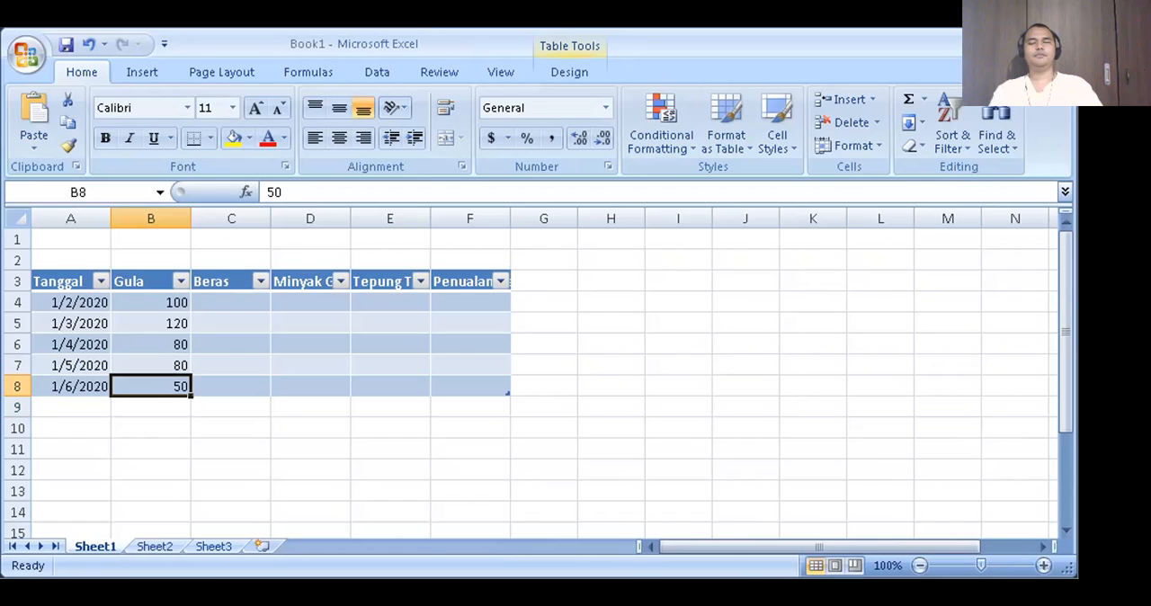
- Review the Gula column cell by cell from its header down to B8, ending back on the header
key("End")
key("Up")
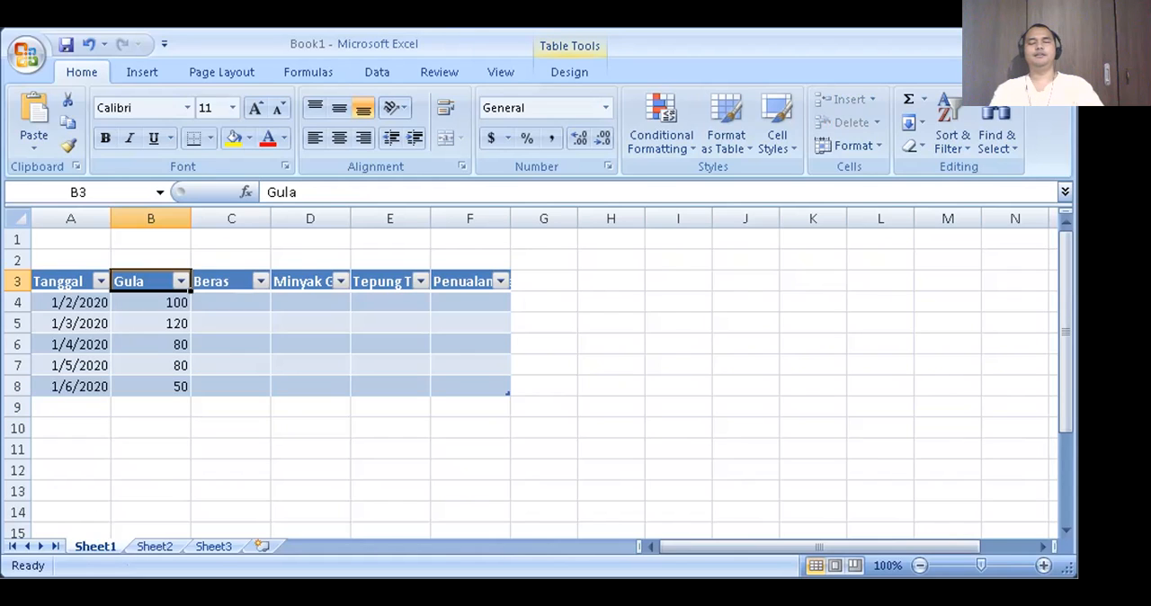
key("Down")
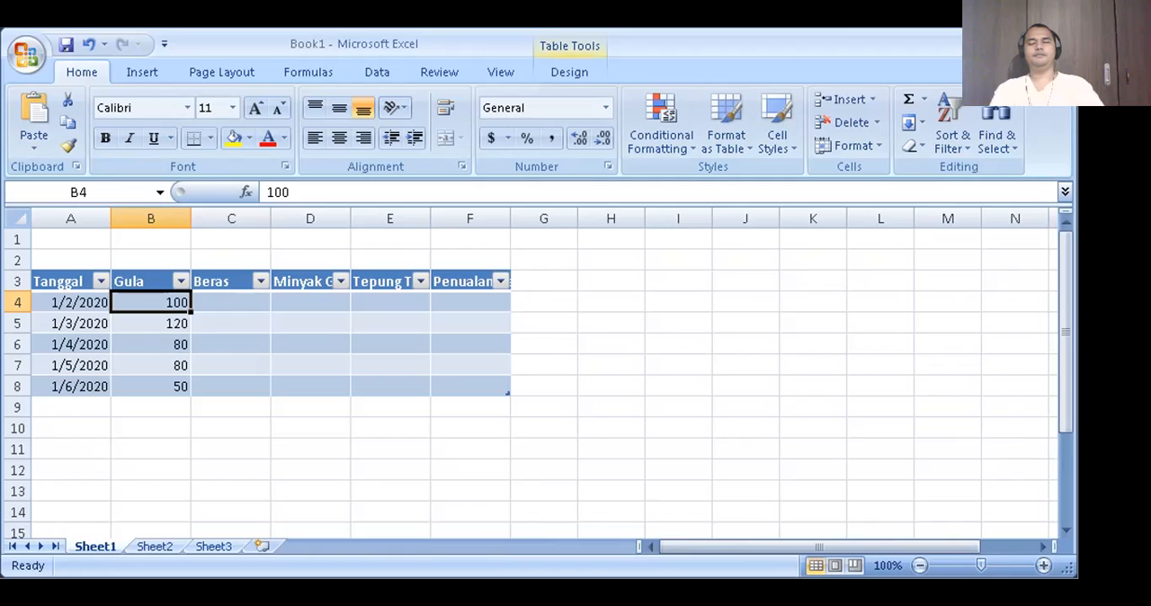
key("Down")
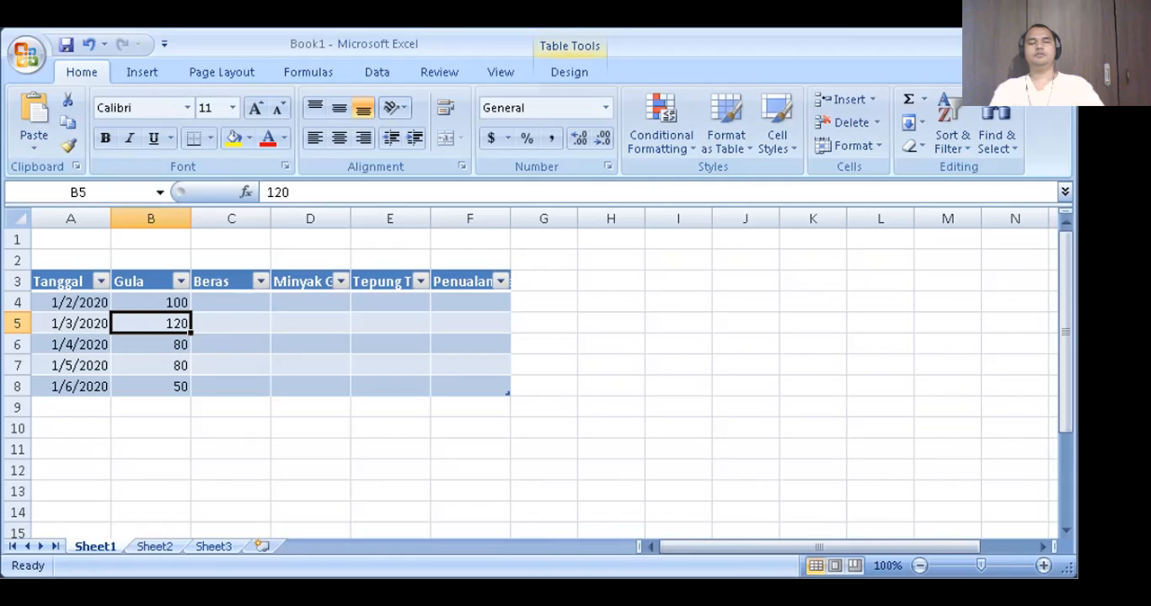
key("Down")
key("Down")
key("Down")
key("End")
key("Up")
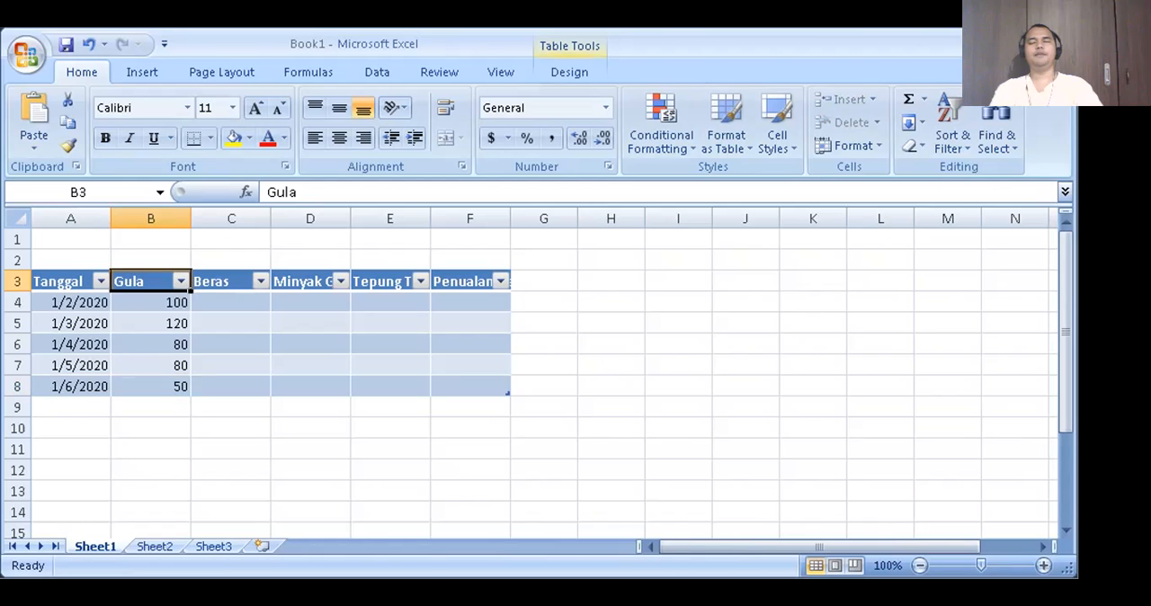
- Fill cells C4 to C6 of the Beras column with 150, 120 and 90
key("Right")
key("Down")
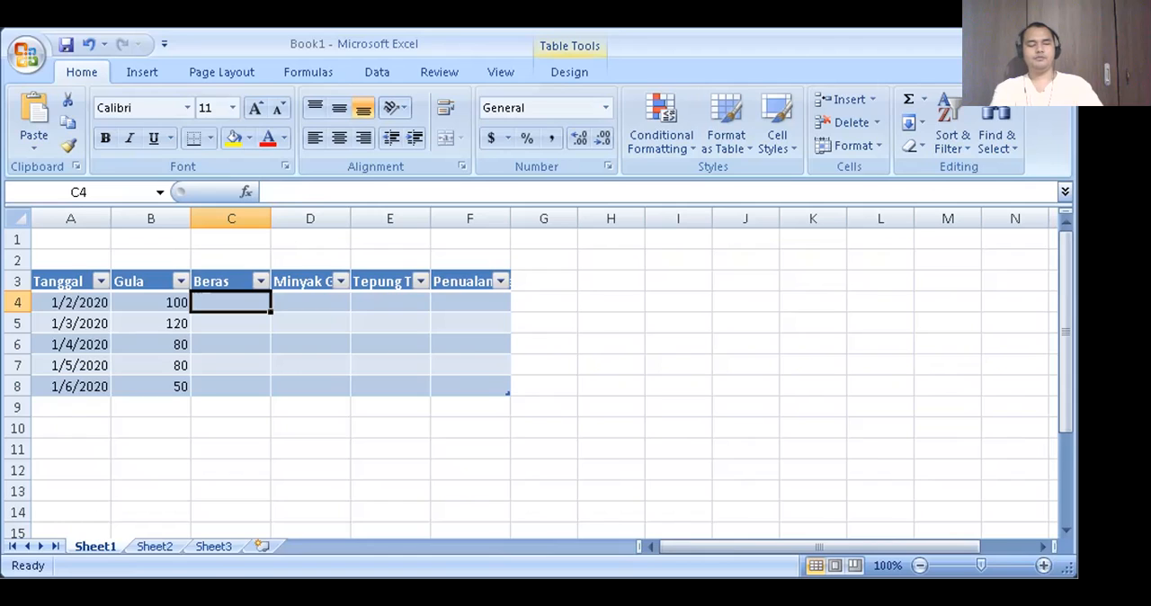
type("150")
key("Return")
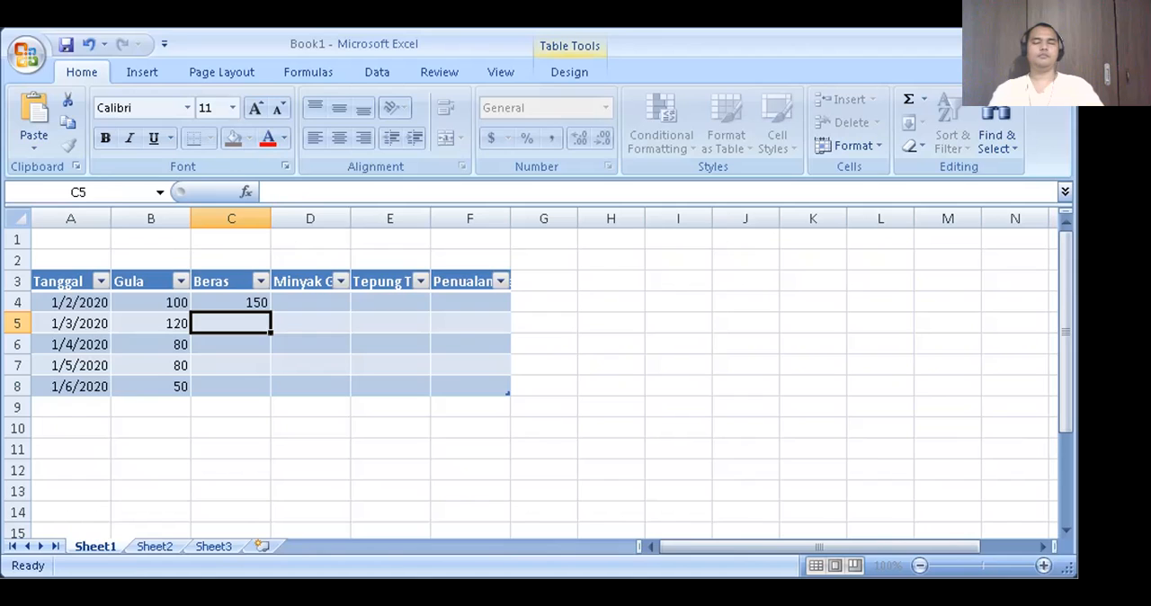
type("120")
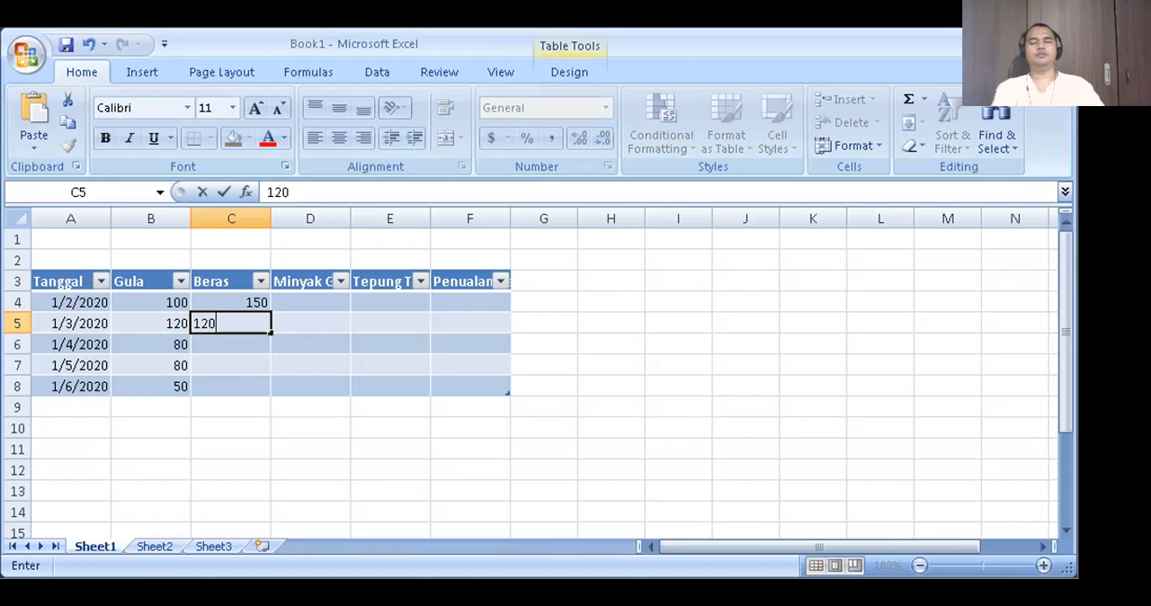
key("Return")
type("90")
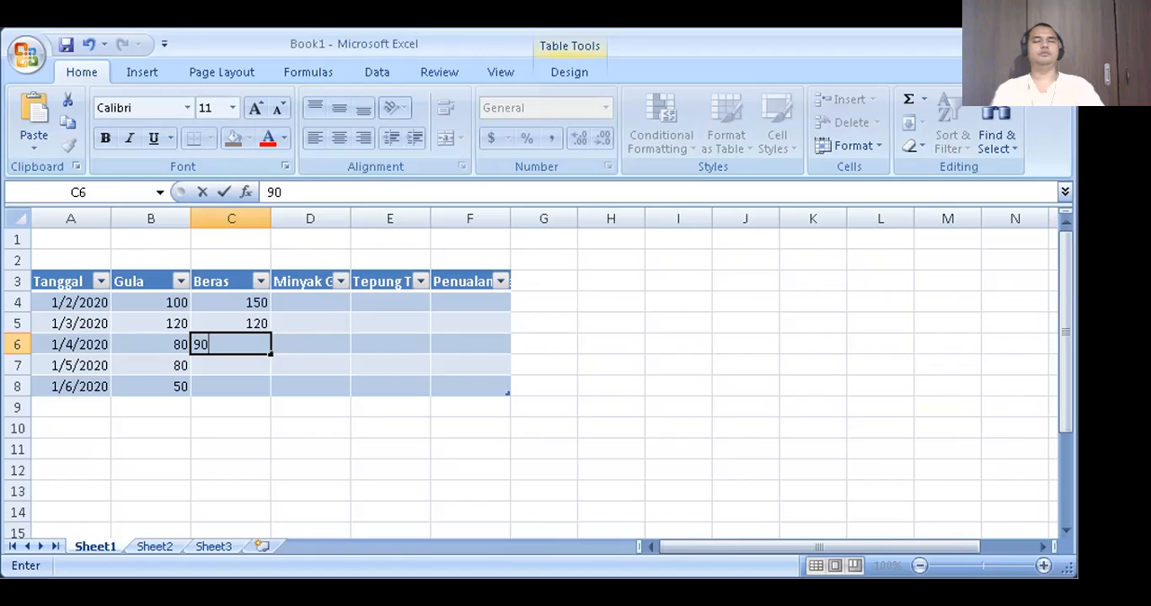
key("Return")
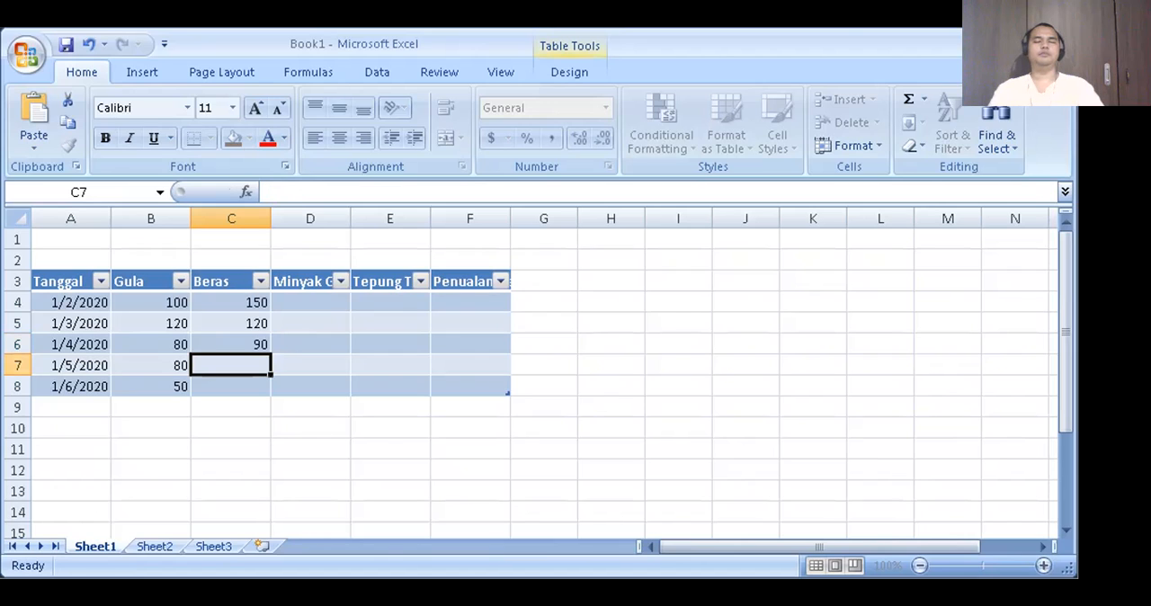
- Enter 80 in C7 and 70 in C8 of the Beras column
type("8")
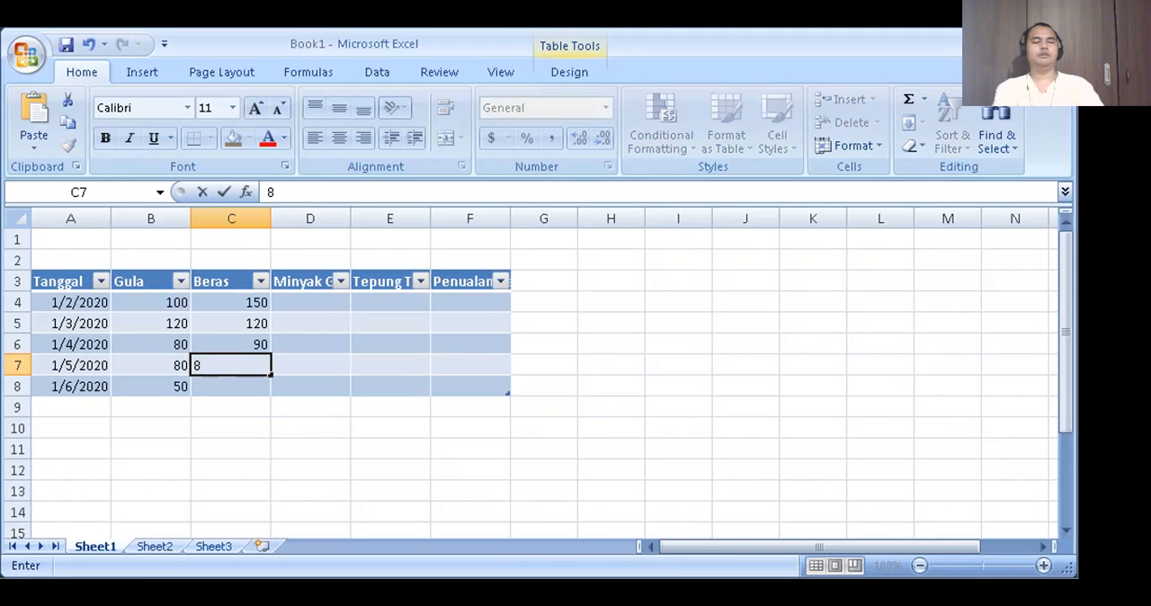
type("0")
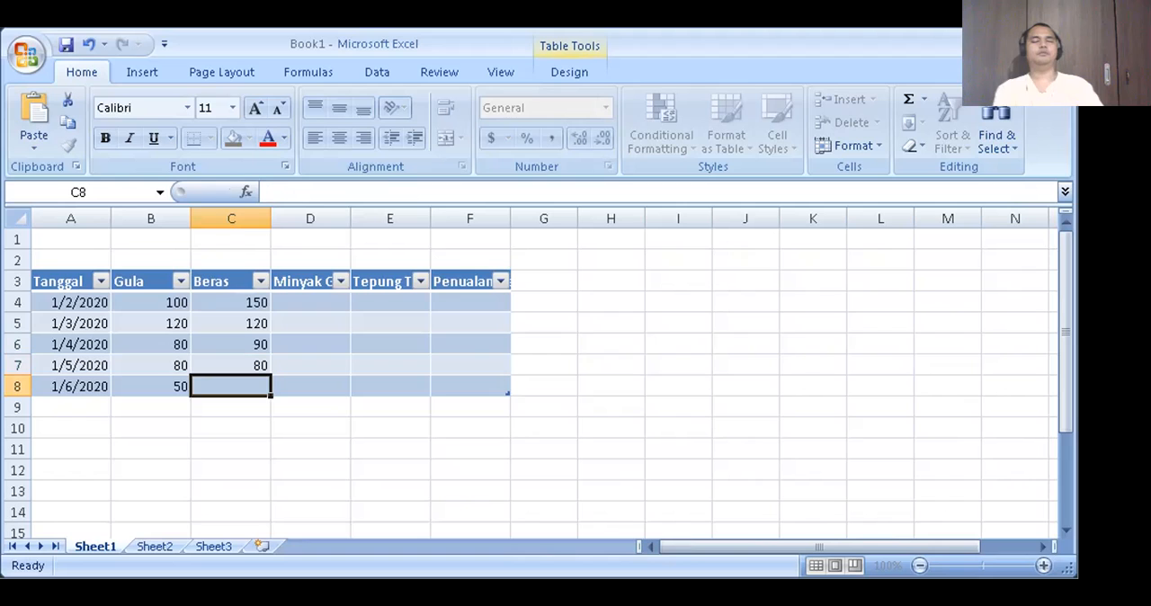
key("Return")
type("70")
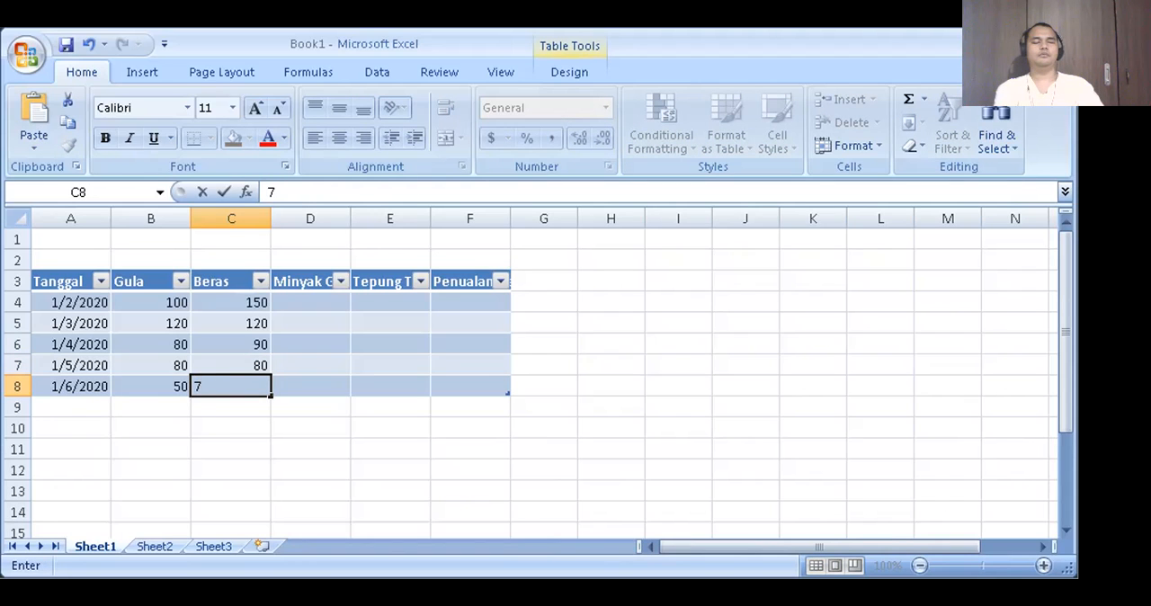
key("Return")
- Review the Beras column cell by cell from its first value down to C8, ending on its header
key("Up")
key("Left")
key("Right")
key("End")
key("Up")
key("Down")
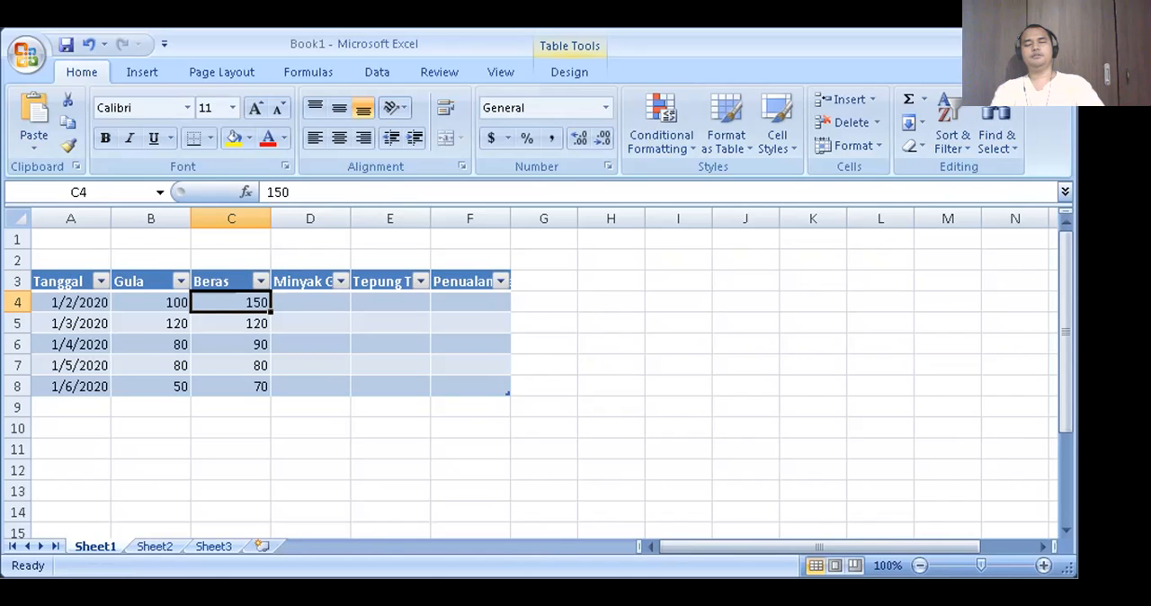
key("Down")
key("Down")
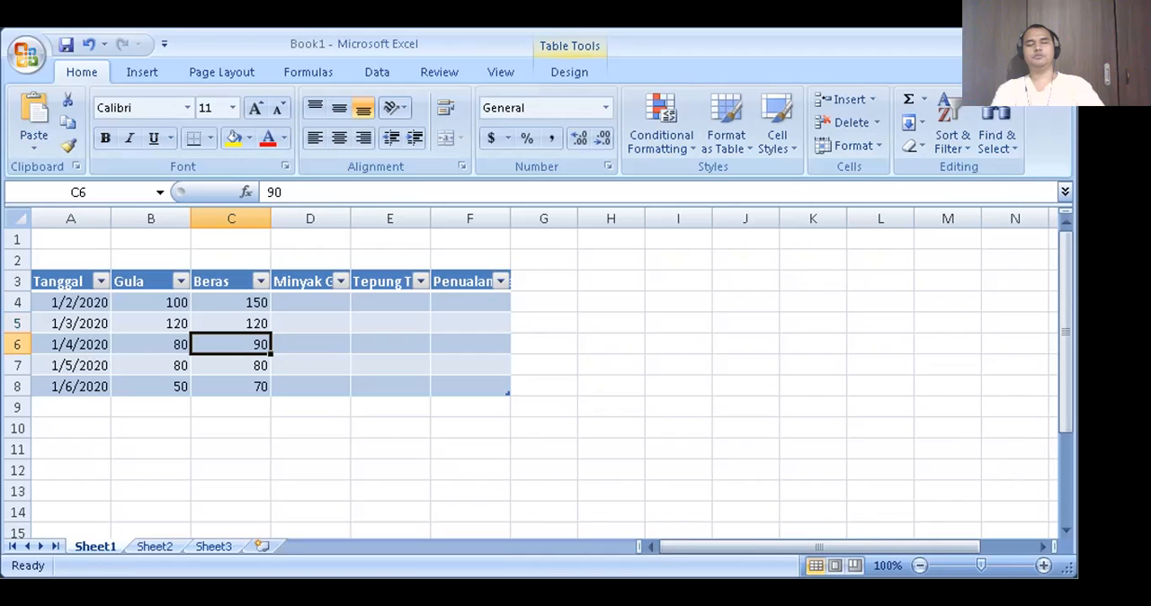
key("Down")
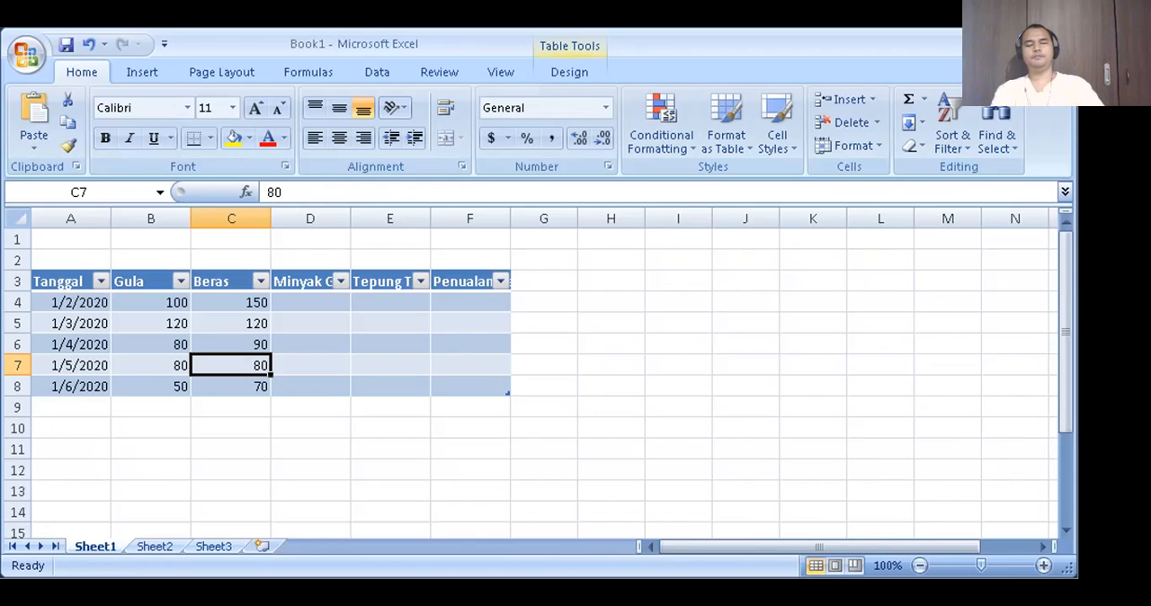
key("Down")
key("End")
key("Up")
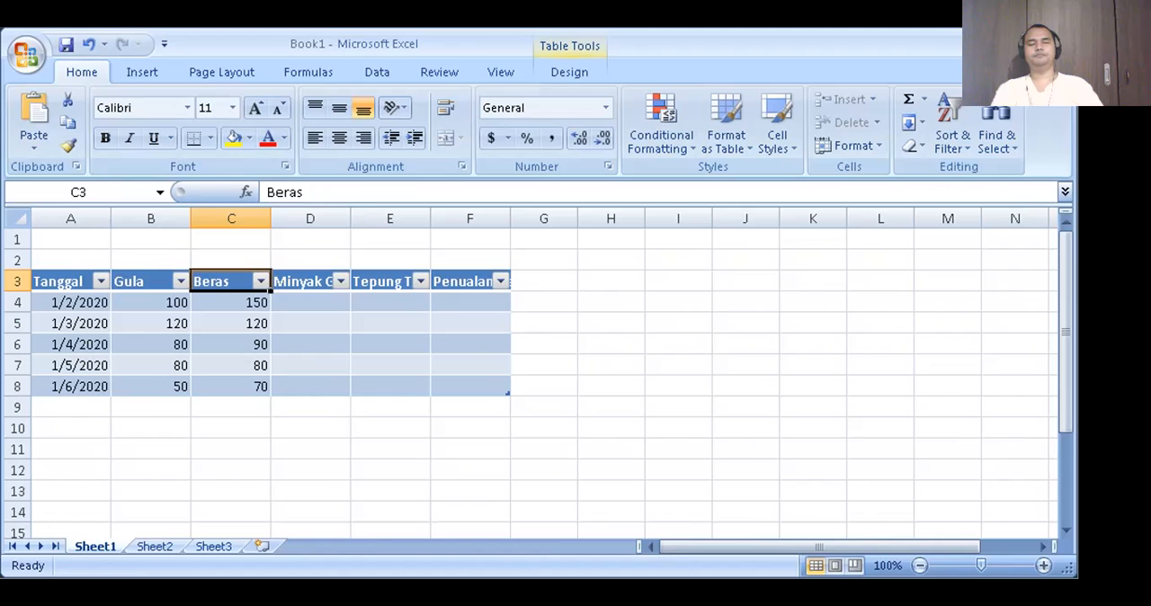
- Fill cells D4 to D8 of the Minyak column with 50, 40, 45, 40 and 55
key("Right")
key("Down")
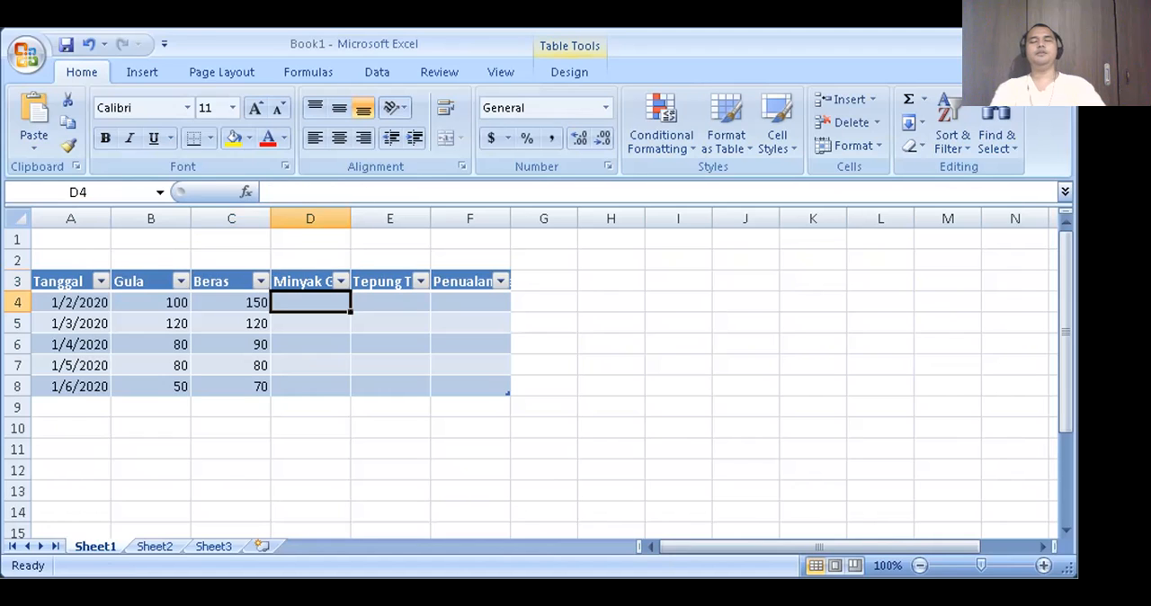
type("50")
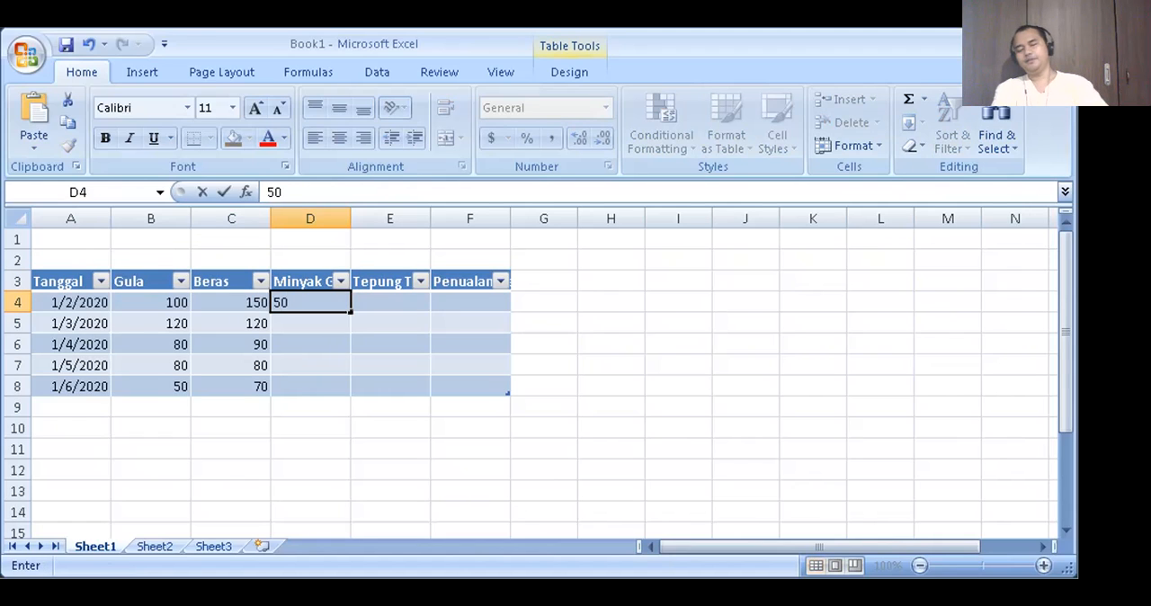
key("Return")
type("40")
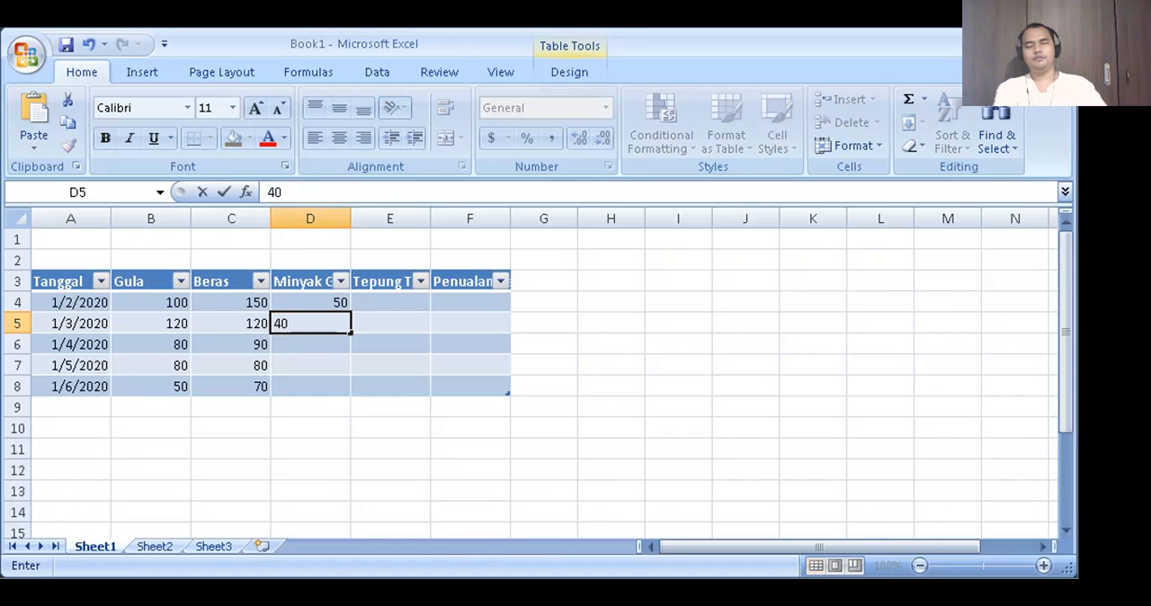
key("Return")
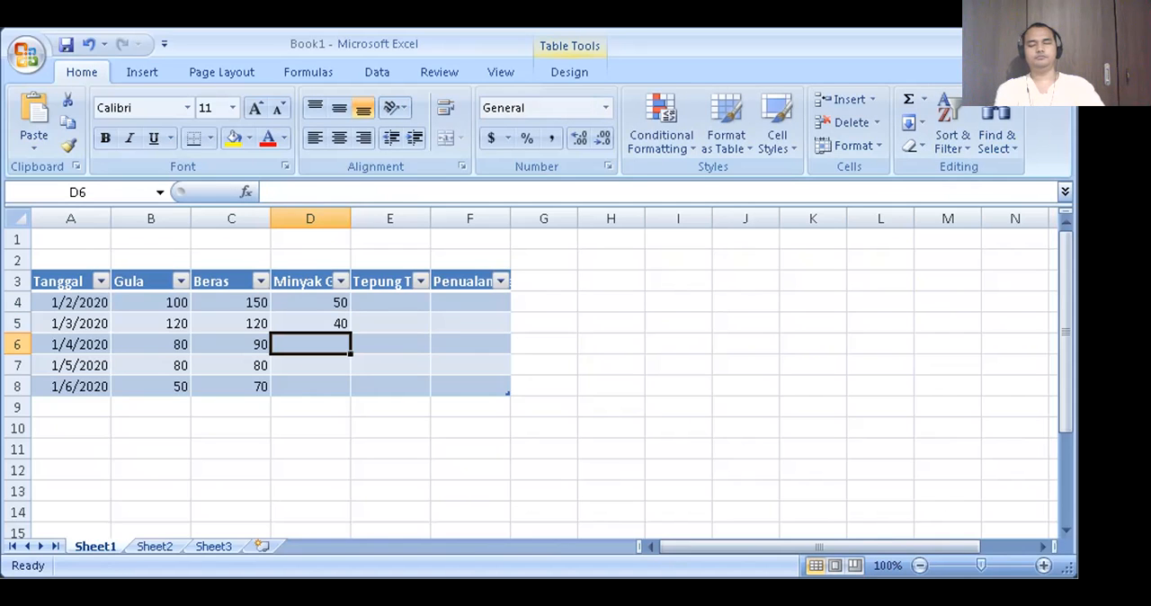
type("45")
key("Return")
type("40")
key("Return")
type("55")
key("Return")
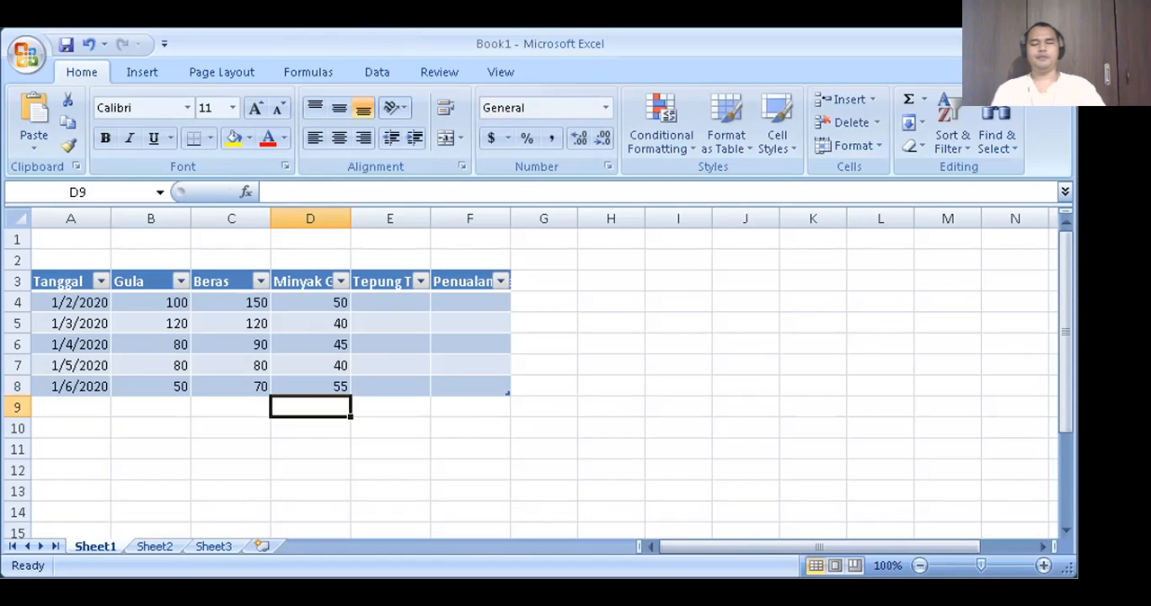
- Review the Minyak column cell by cell from D4 down to D8, ending back on its header
key("ctrl+Up")
key("ctrl+Up")
key("Down")
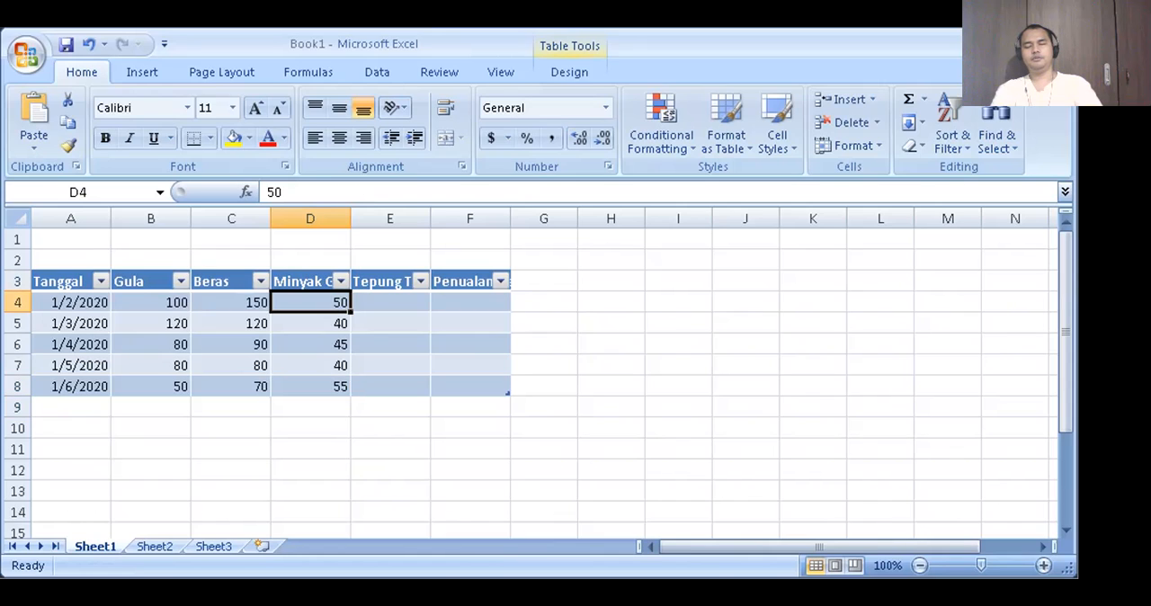
key("Down")
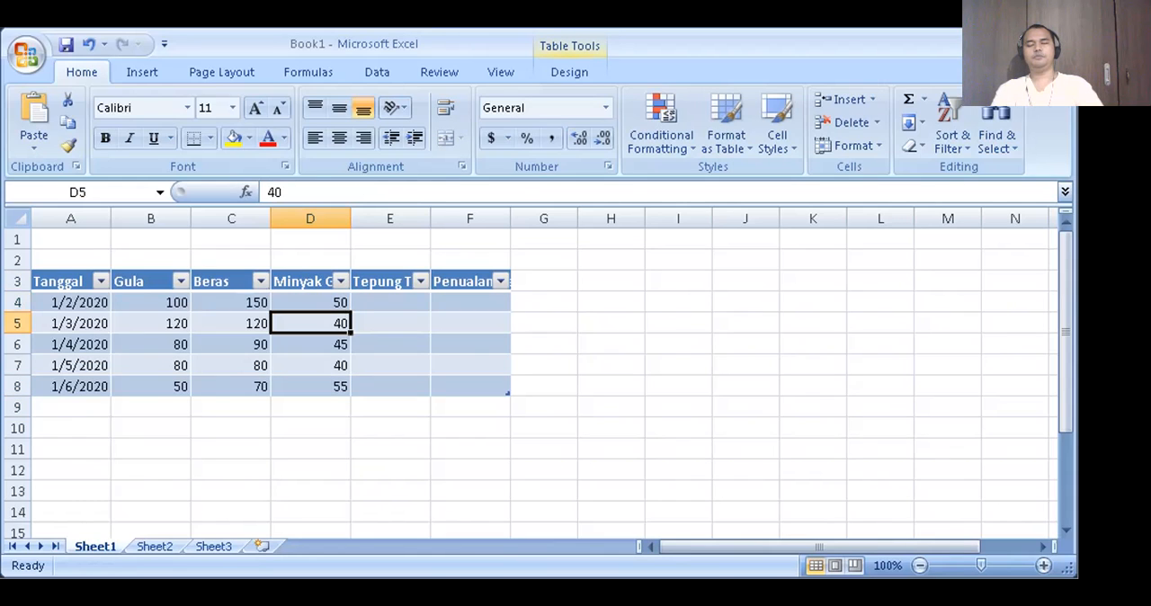
key("Down")
key("Down")
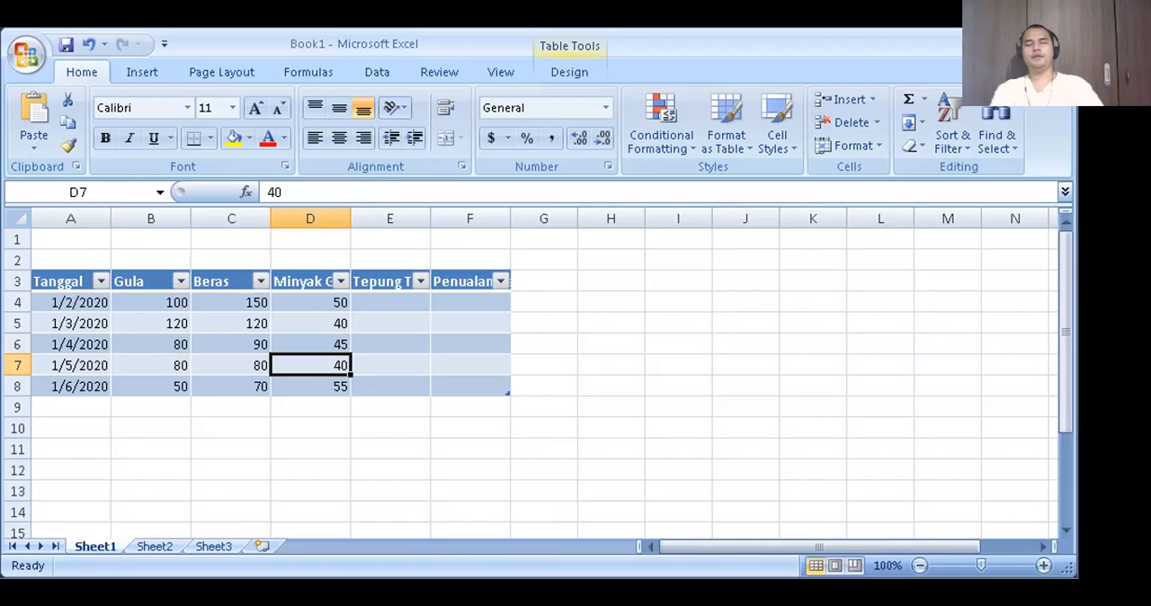
key("Down")
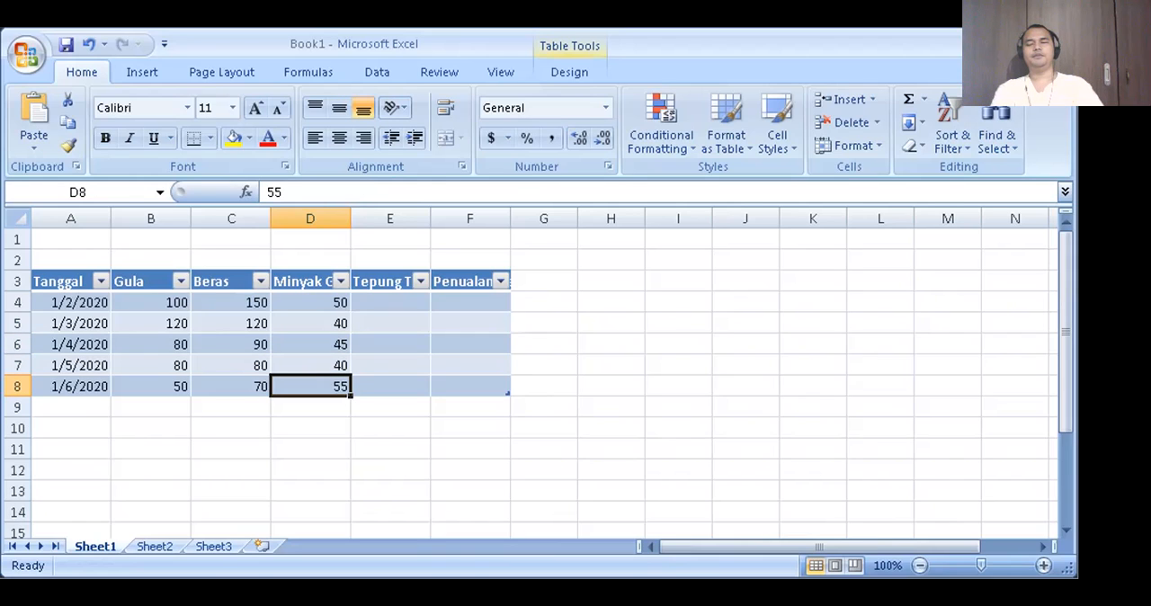
key("Down")
key("Up")
key("Right")
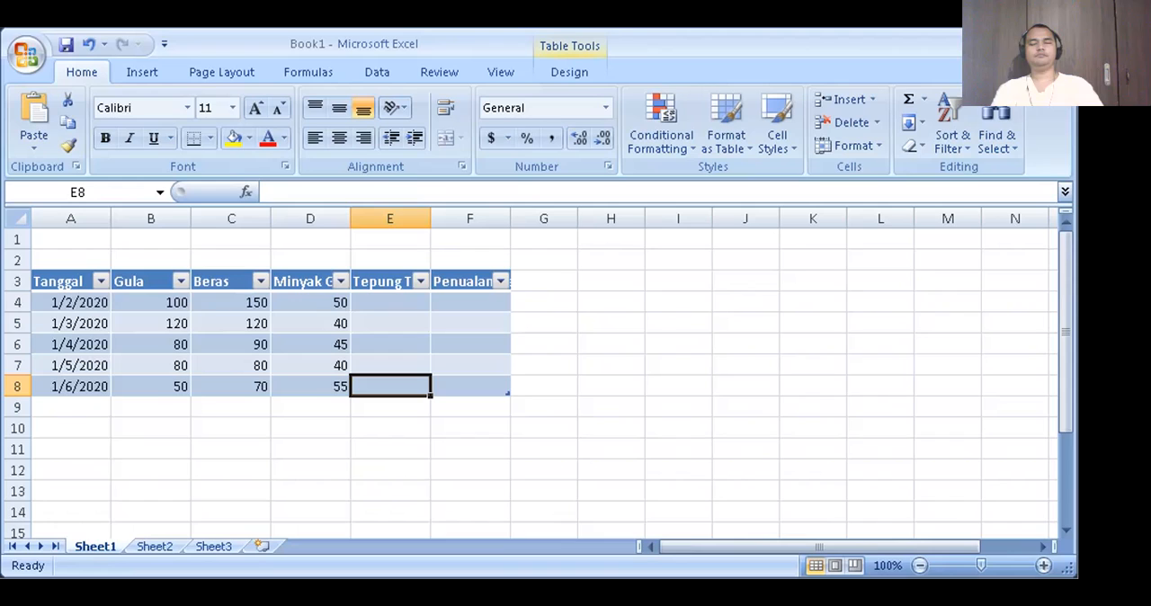
key("Left")
key("Up")
key("Up")
key("Up")
key("Up")
key("Up")
- Fill cells E4 to E8 of the Tepung Terigu column with 55, 50, 60, 70 and 60
key("Right")
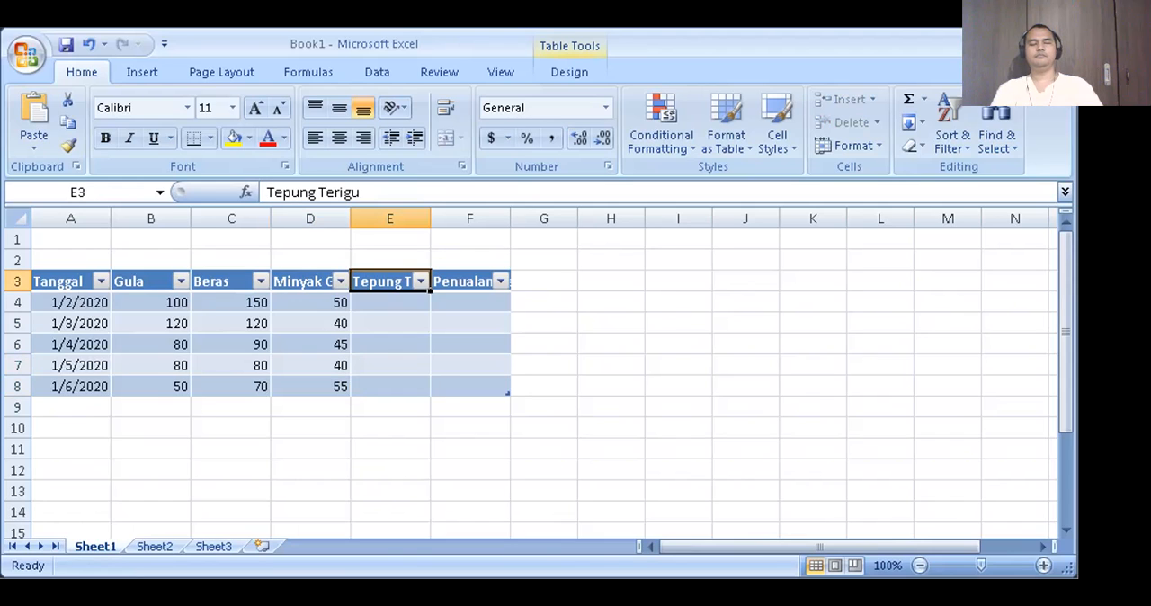
key("Down")
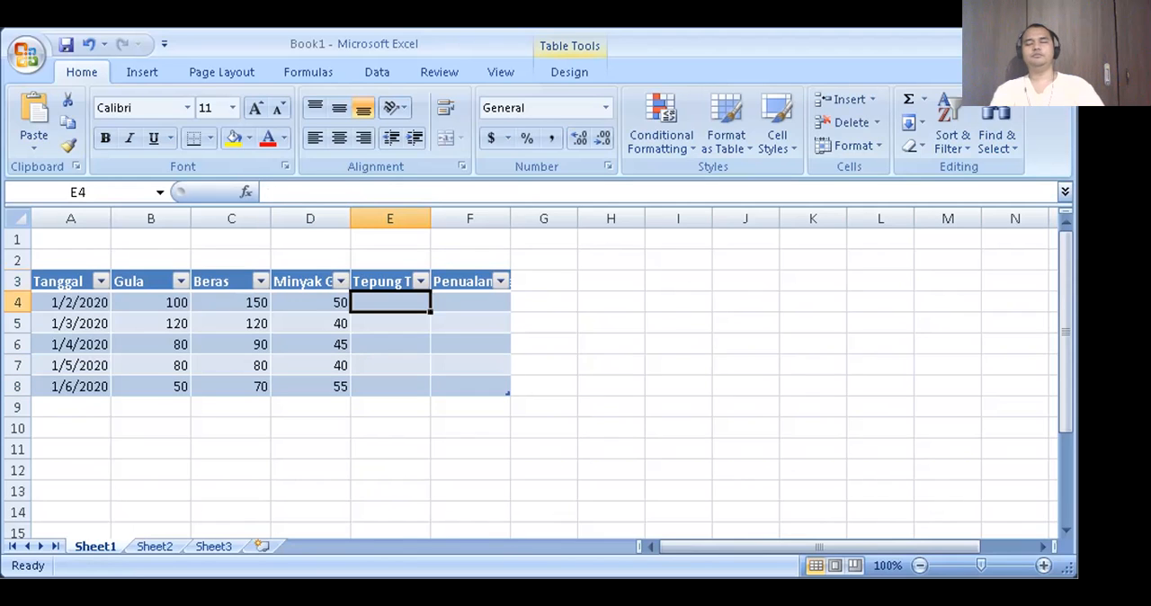
type("55")
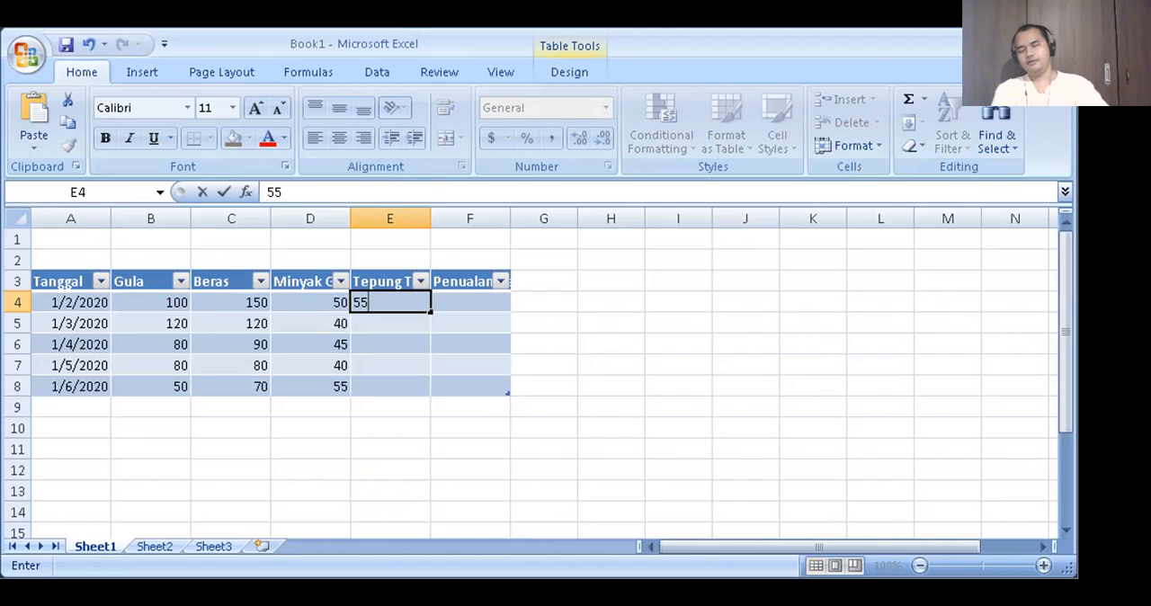
key("Return")
type("50")
key("Return")
type("60")
key("Return")
type("70")
key("Return")
type("60")
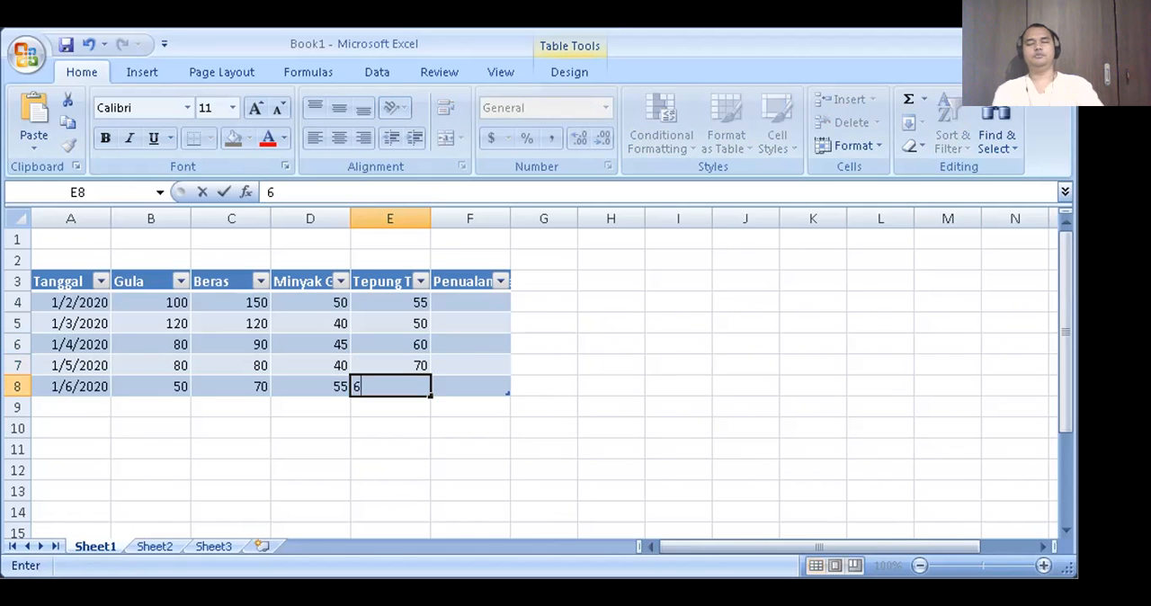
key("Return")
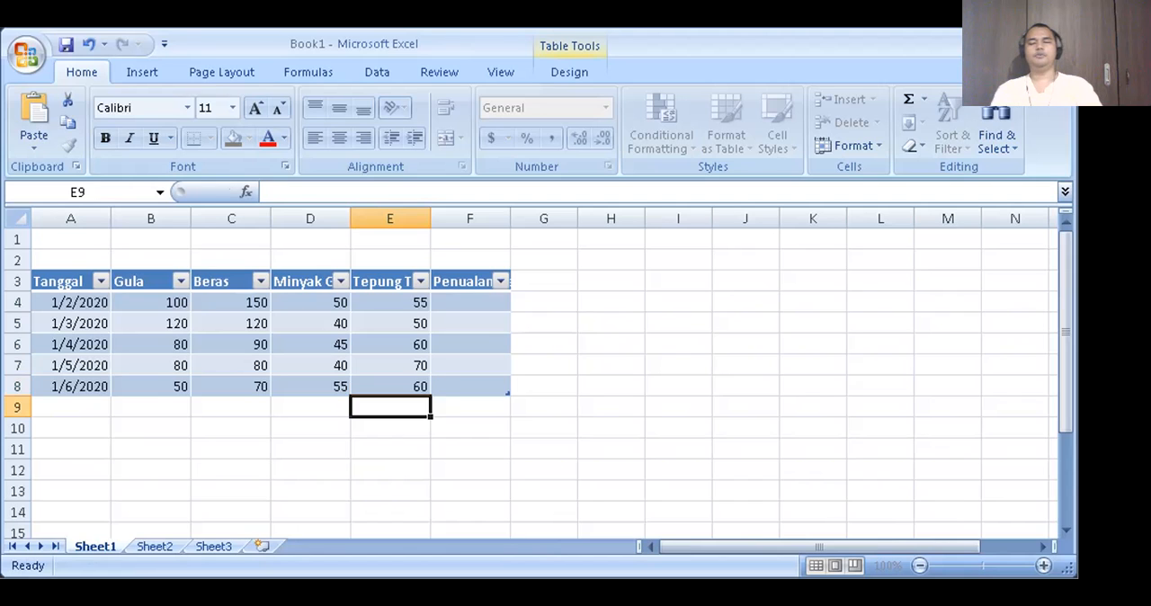
- Select cell F4, the first data cell of the Penualan Harian column
key("Up")
key("End")
key("Up")
key("Right")
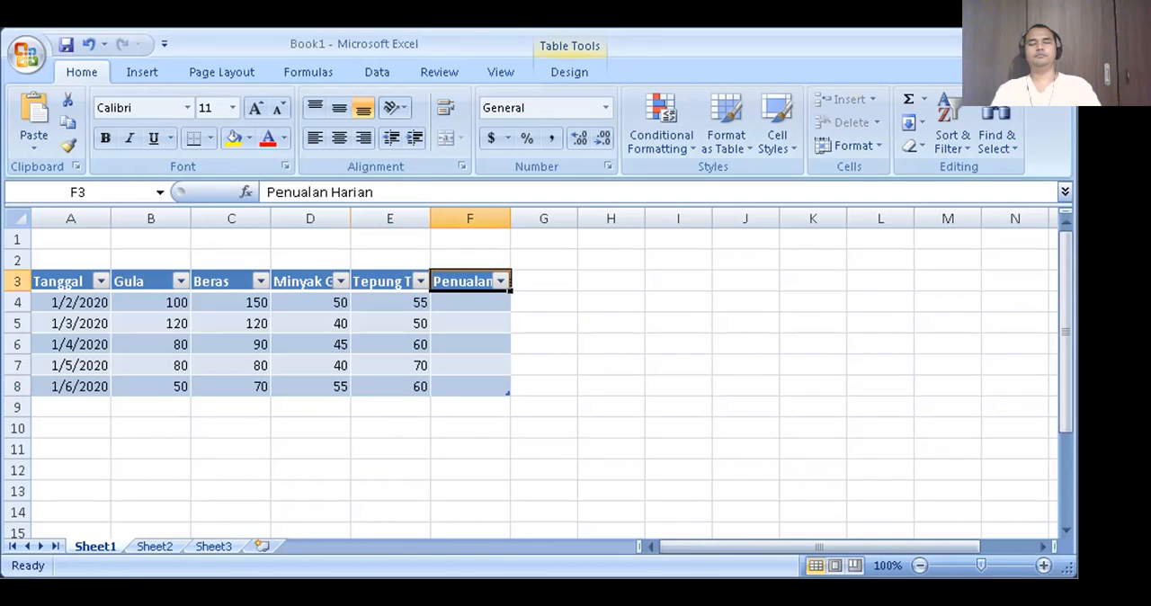
key("Down")
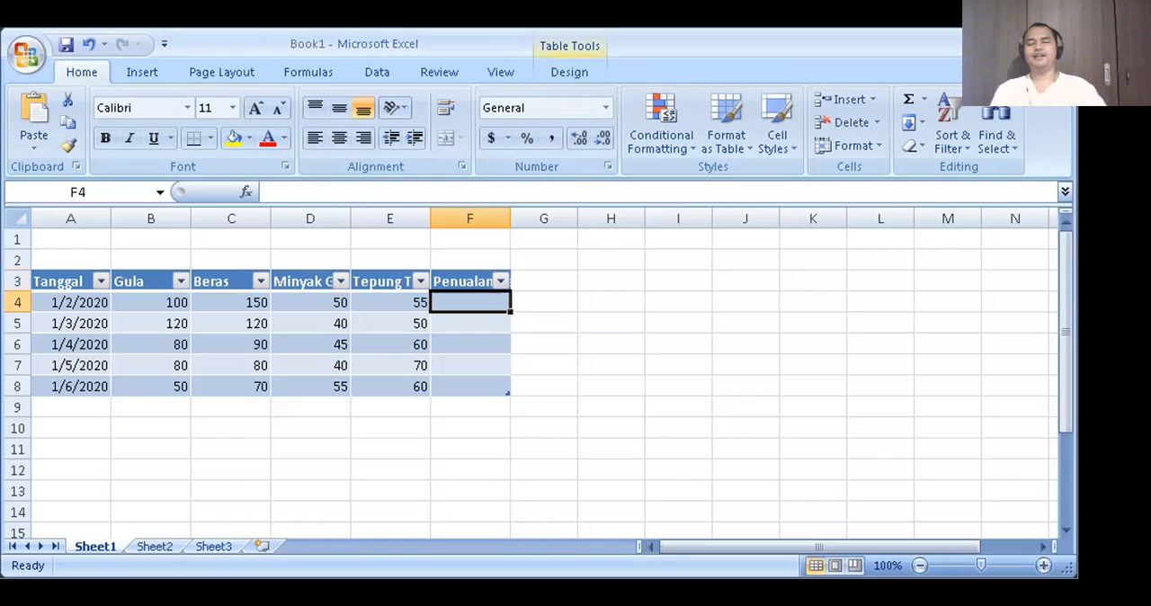
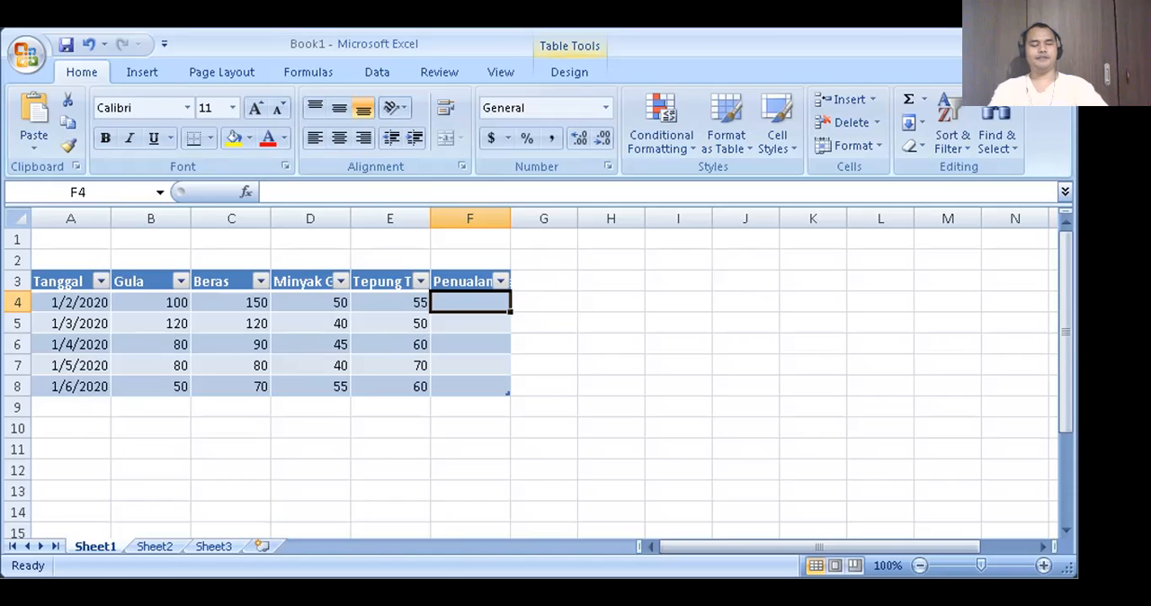
- Look through the workbook's file commands one by one, from New down to Close
key("alt+f")
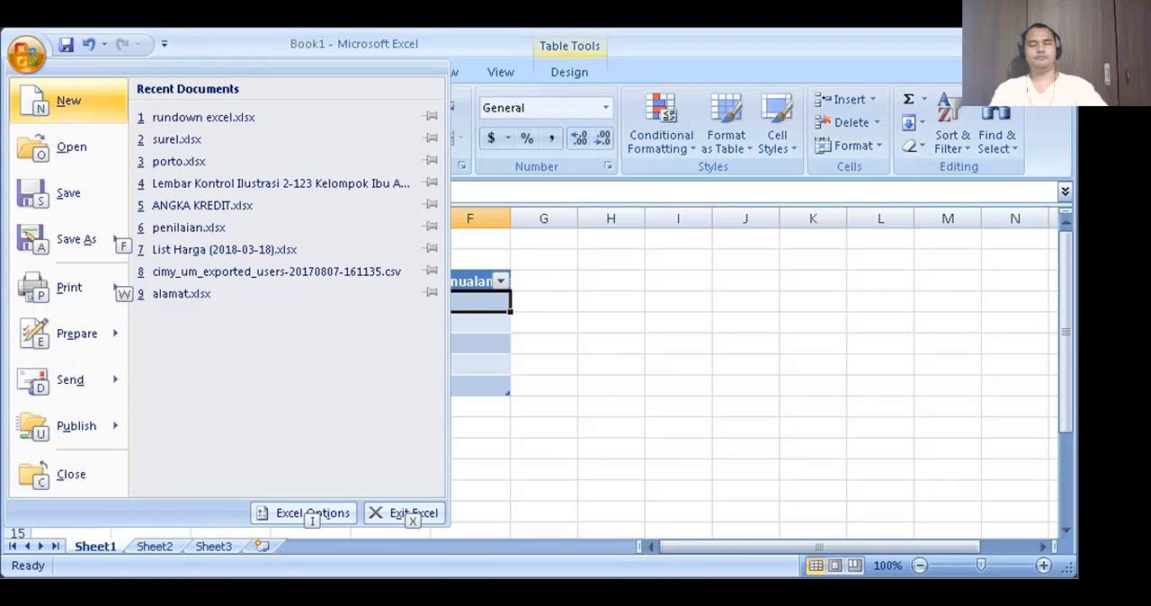
key("Down")
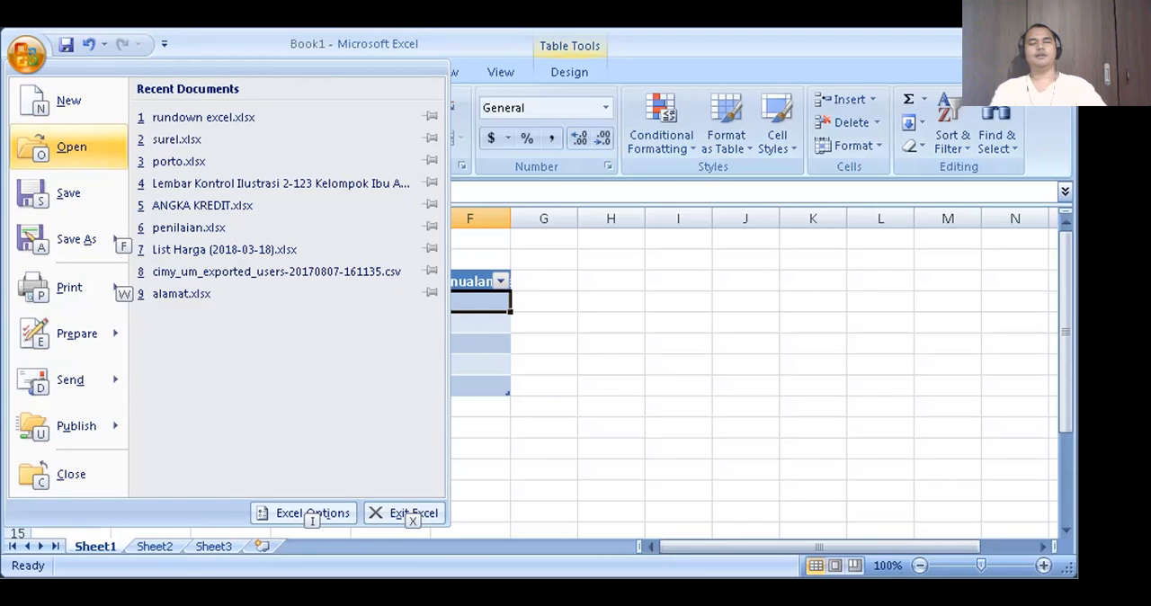
key("Up")
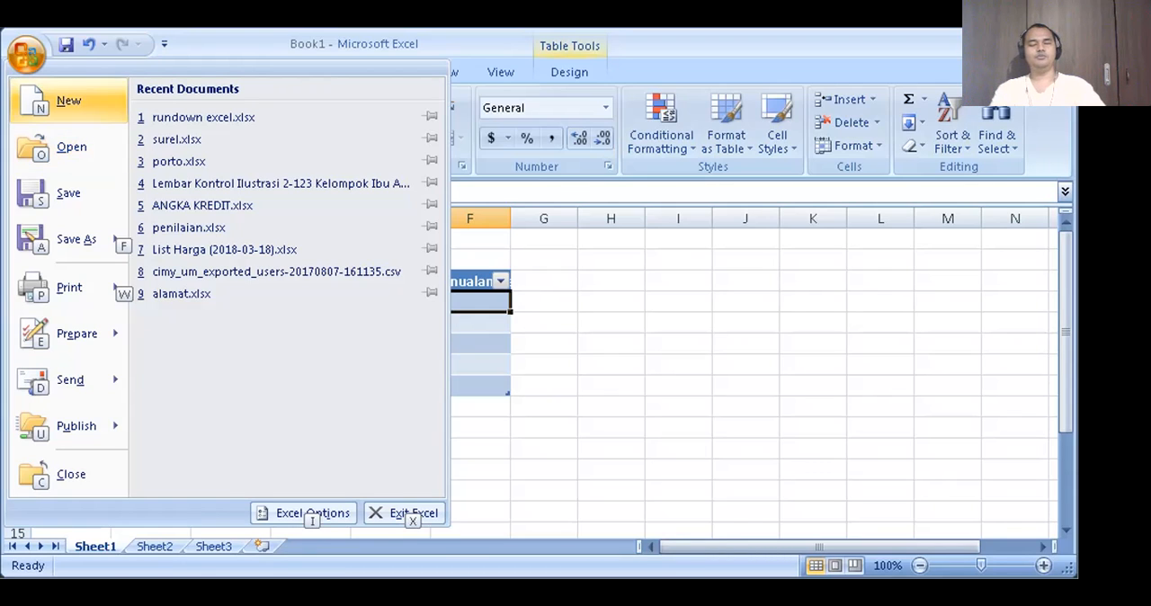
key("Down")
key("Down")
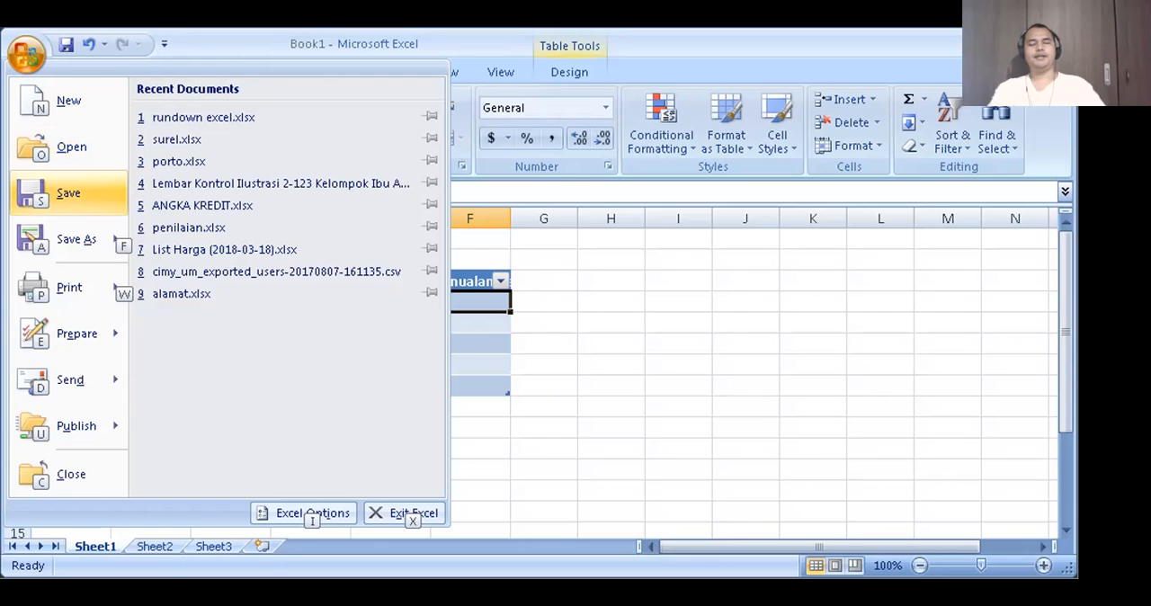
key("Down")
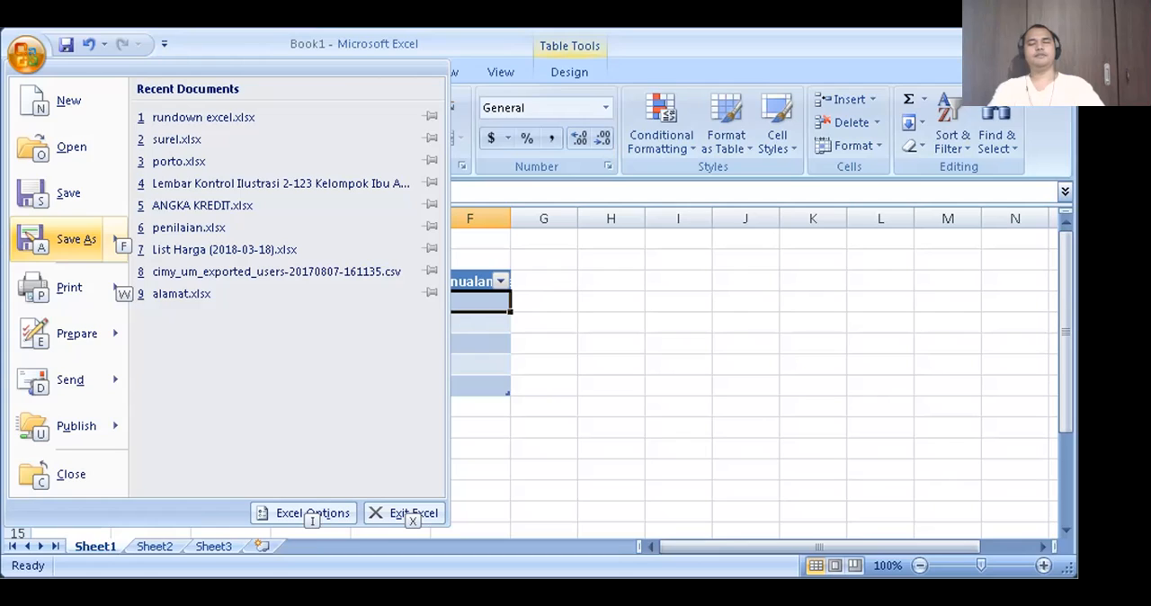
key("Down")
key("Down")
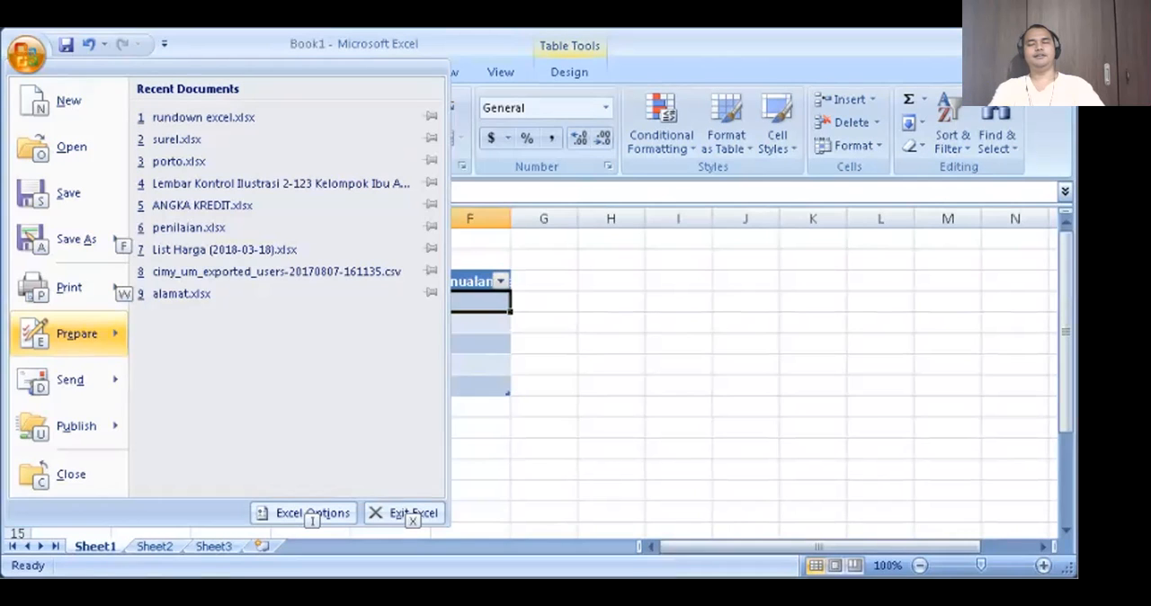
key("Down")
key("Down")
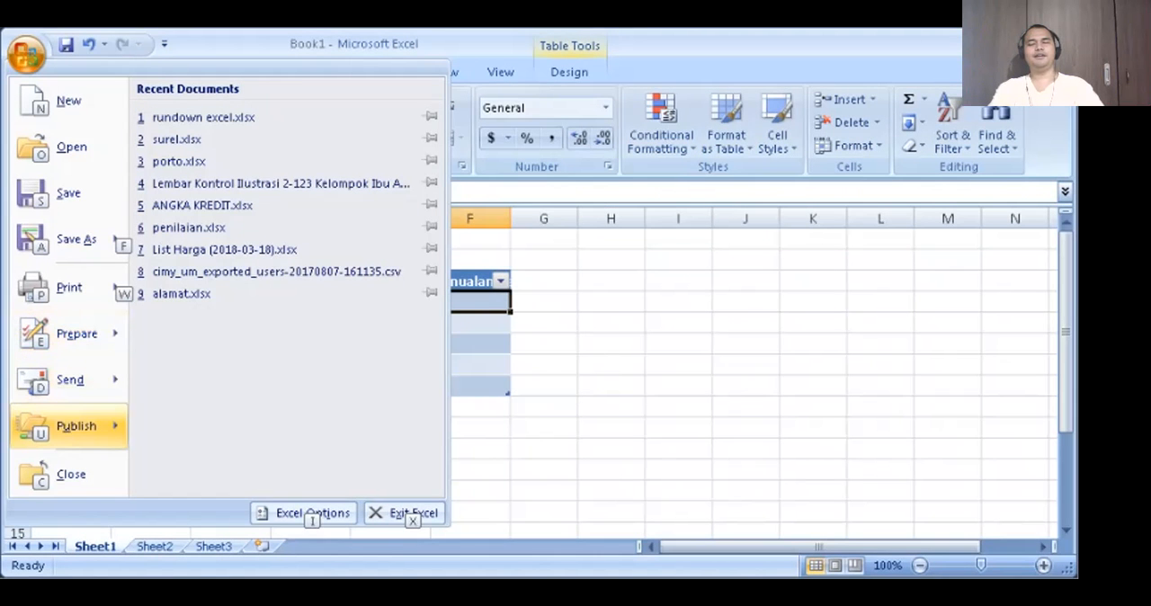
key("Down")
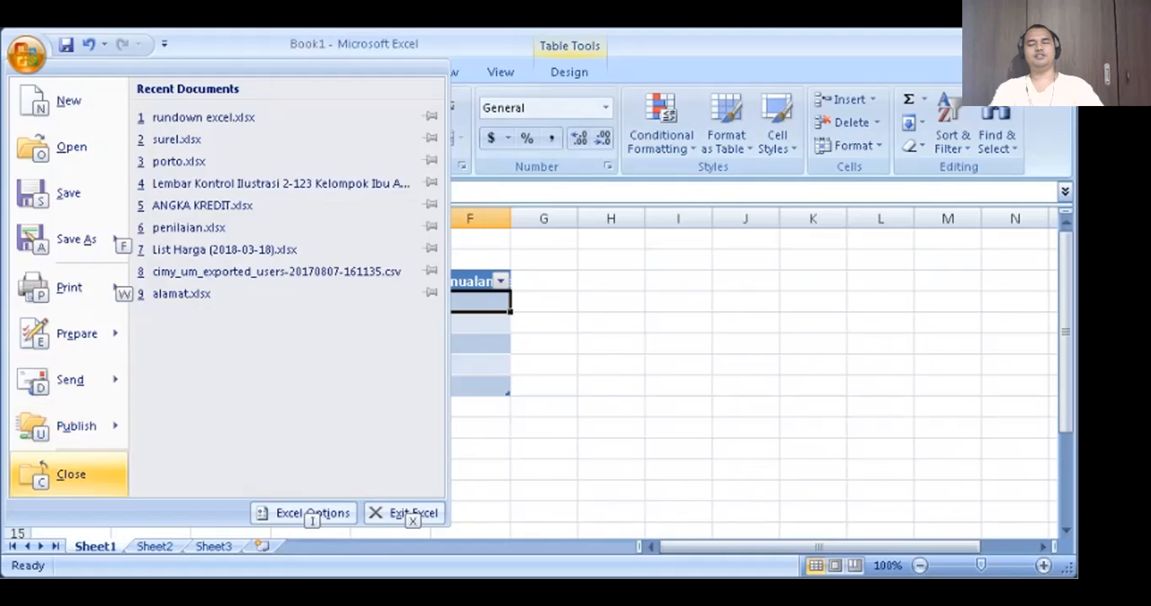
- Go through the recent documents list down to alamat.xlsx and on to Excel Options, then return to the sheet
key("Right")
key("Down")
key("Down")
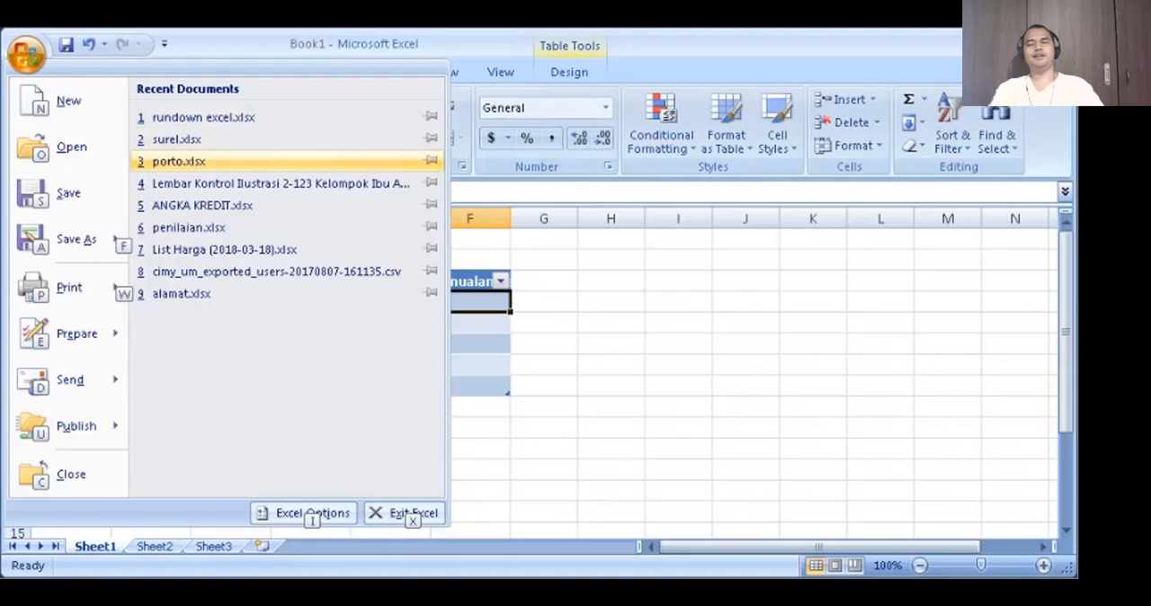
key("Down")
key("Down")
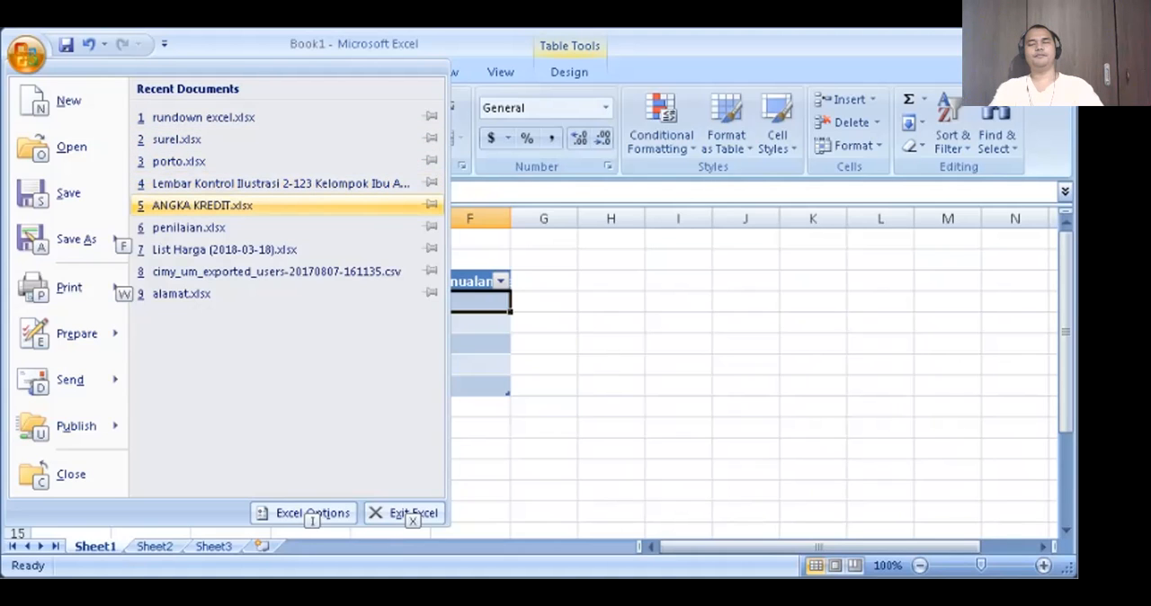
key("Down")
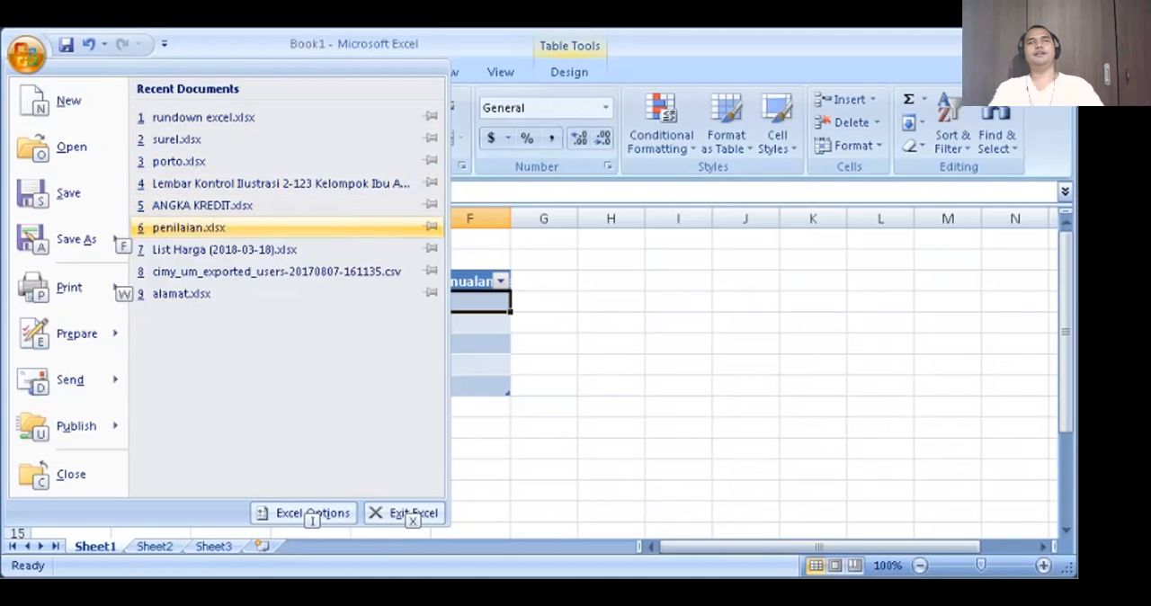
key("Down")
key("Down")
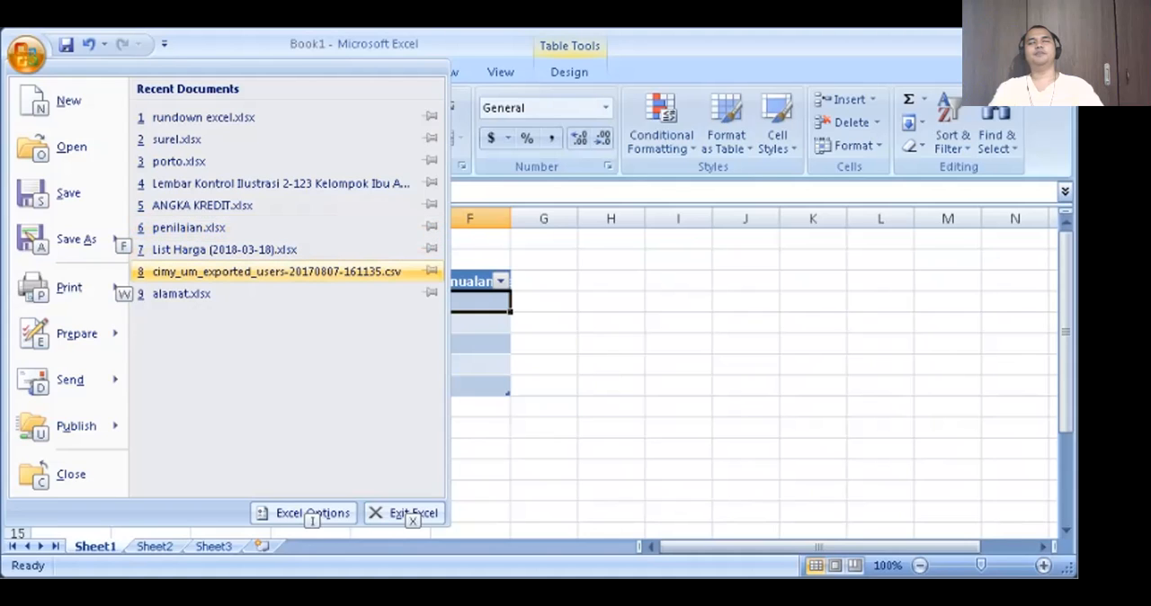
key("Down")
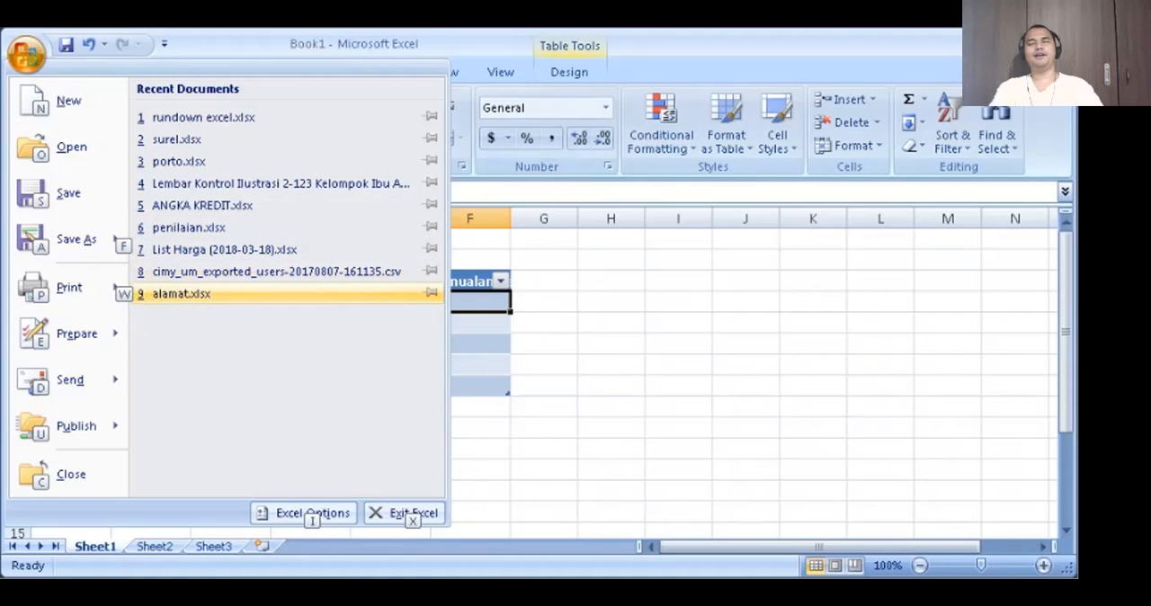
key("Down")
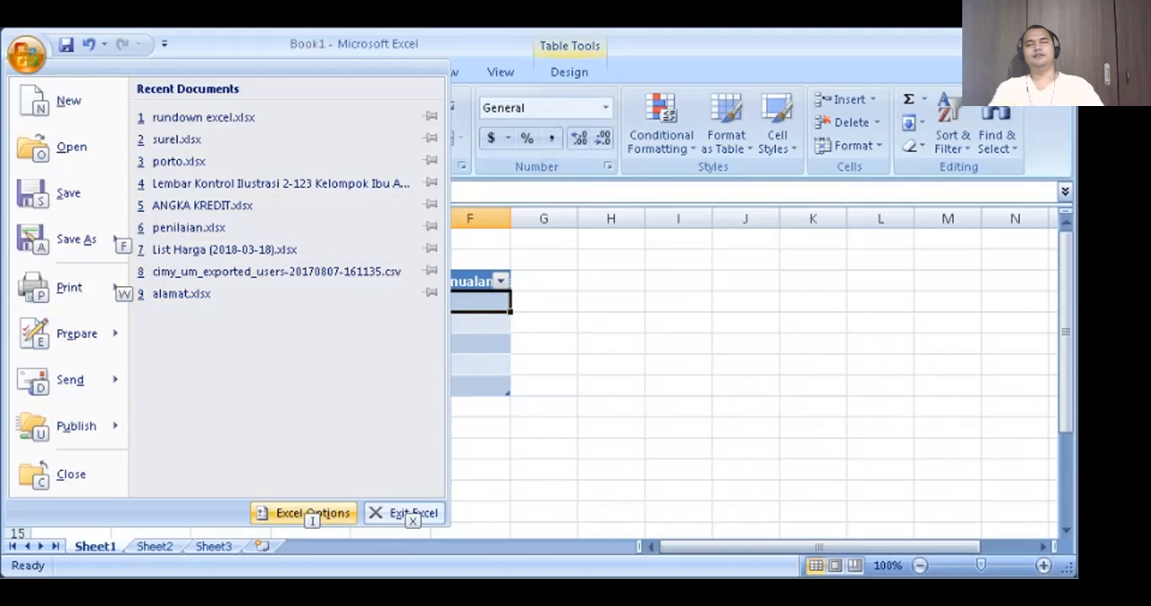
key("Escape")
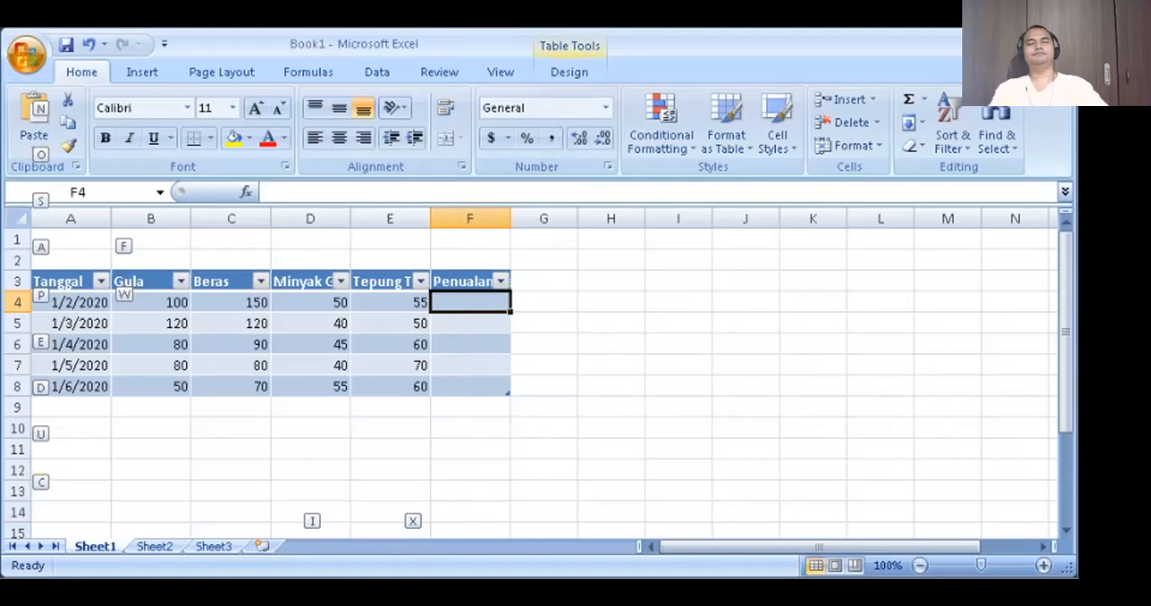
key("Escape")
key("Down")
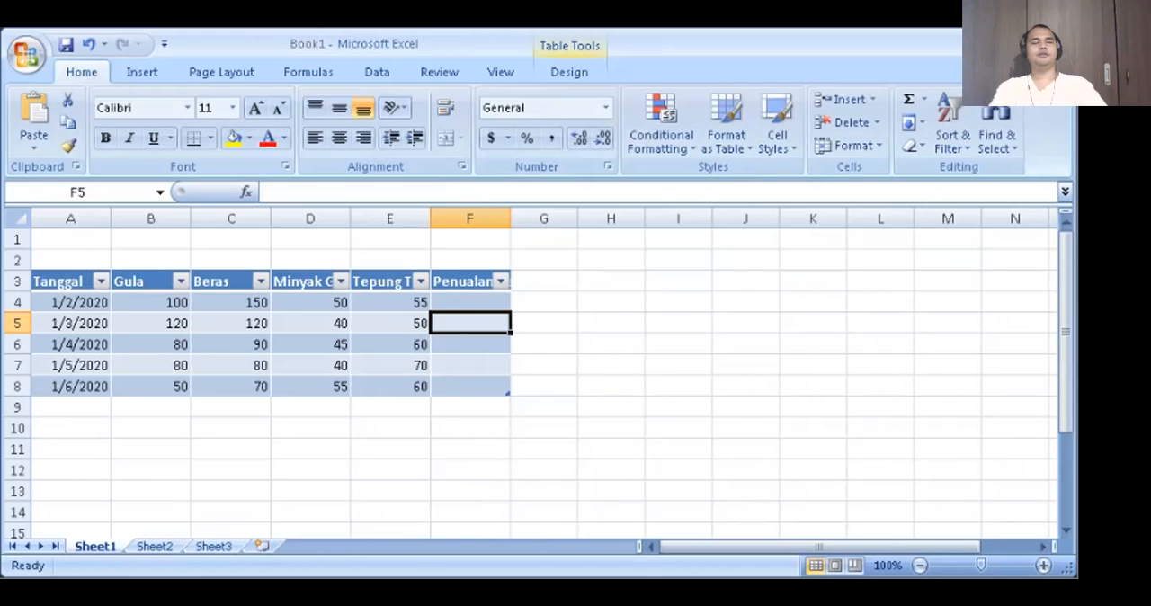
key("alt+f")
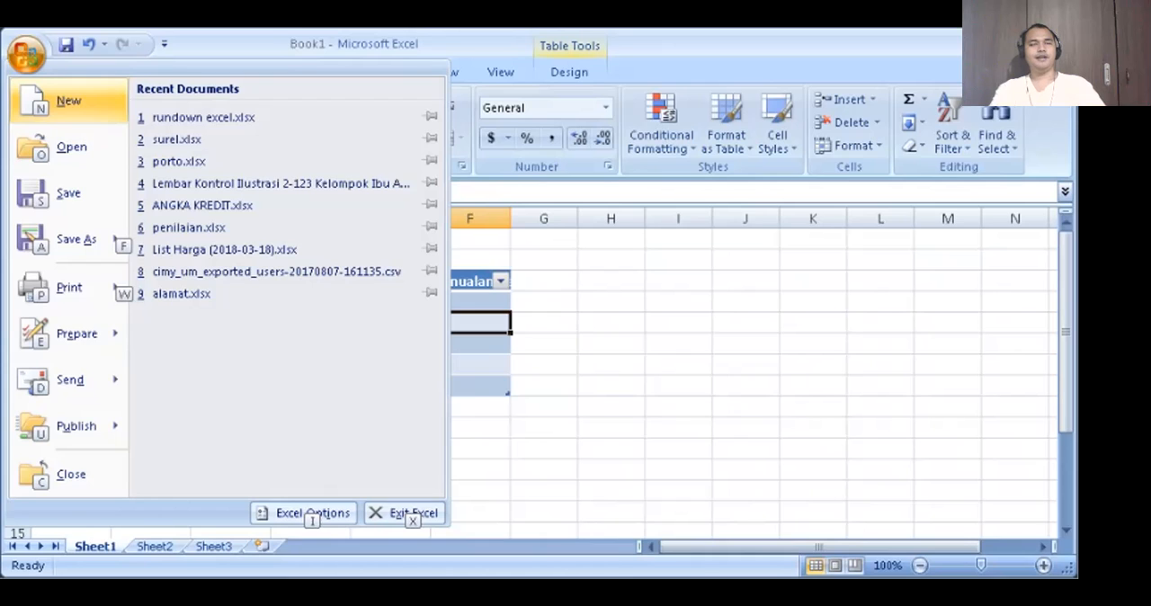
key("Down")
key("Down")
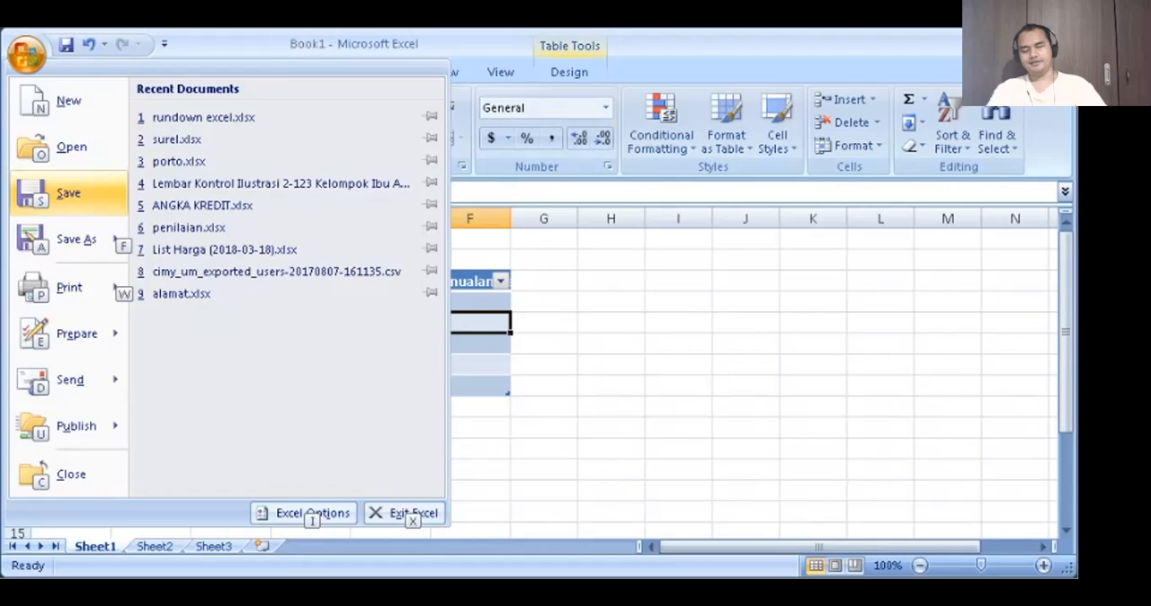
key("Escape")
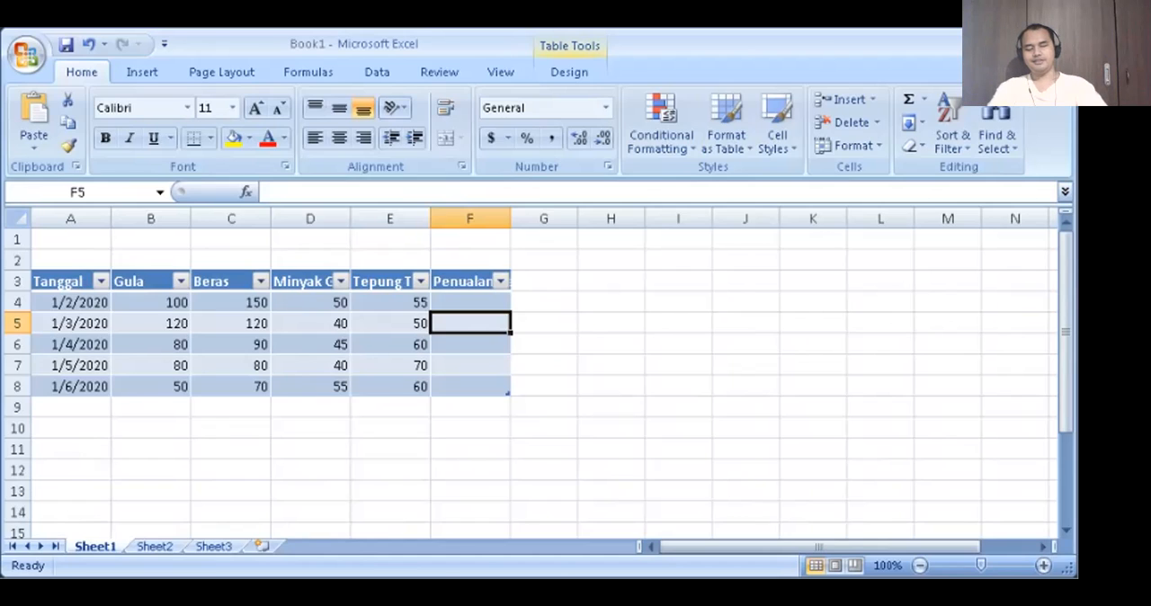
- Start saving the workbook and set its file name to tabel coba1.xlsx
key("ctrl+s")
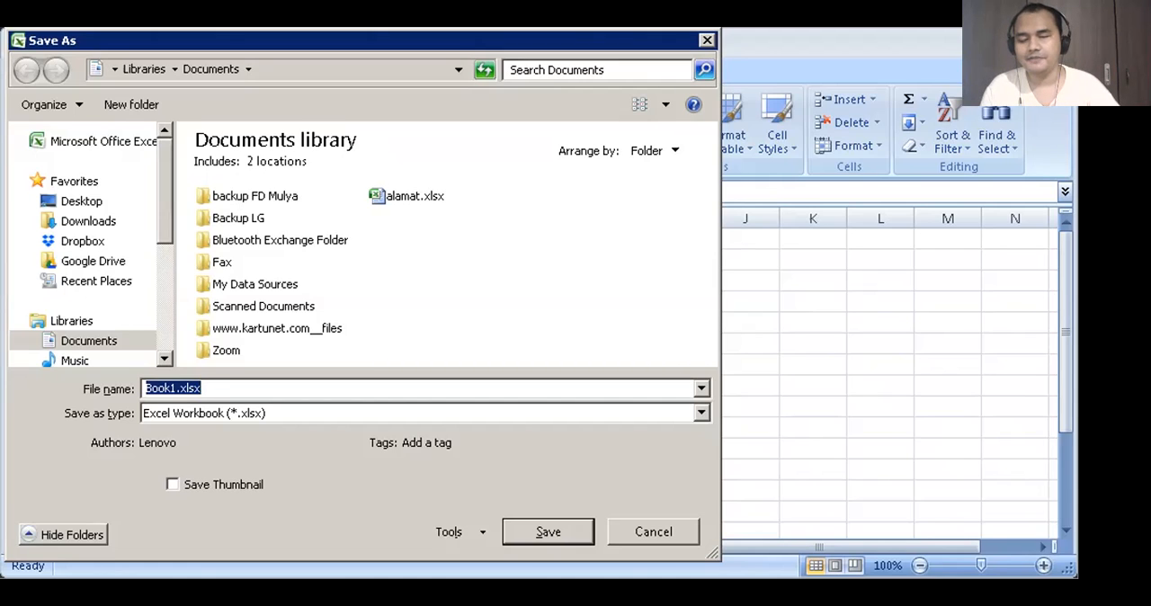
left_click(189, 388)
left_click_drag(176, 388, 146, 387)
key("BackSpace")
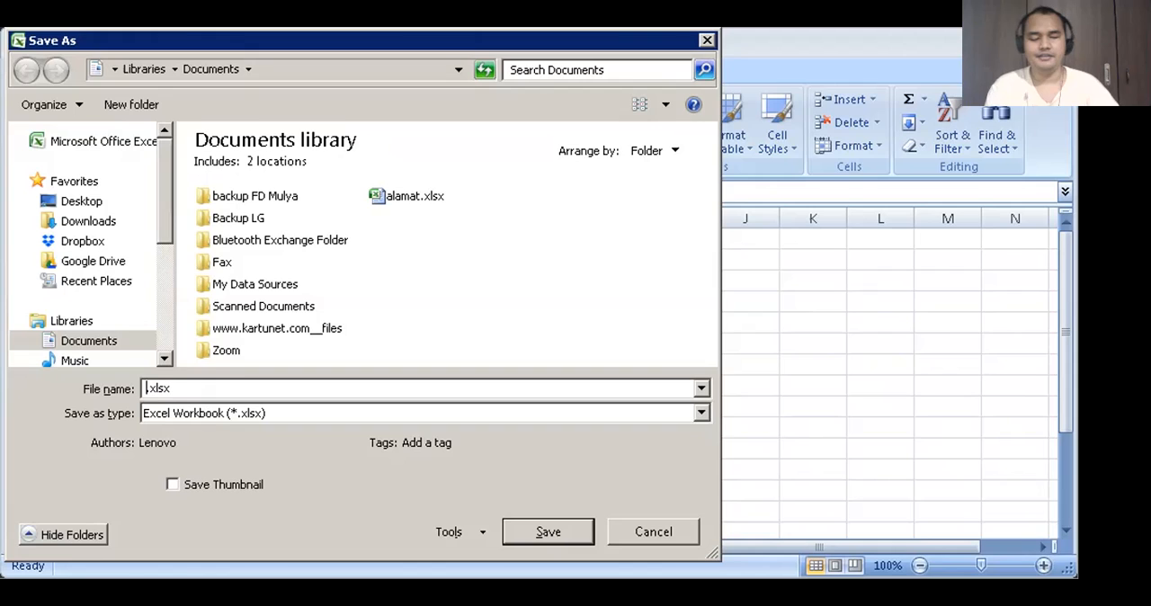
type("tabel coba")
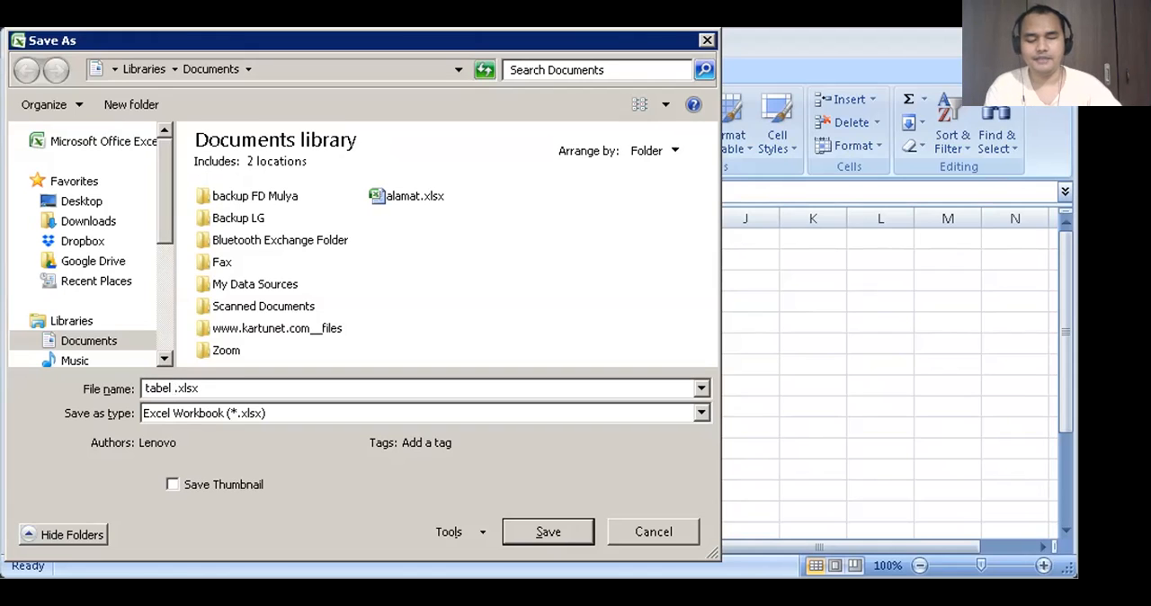
type("1")
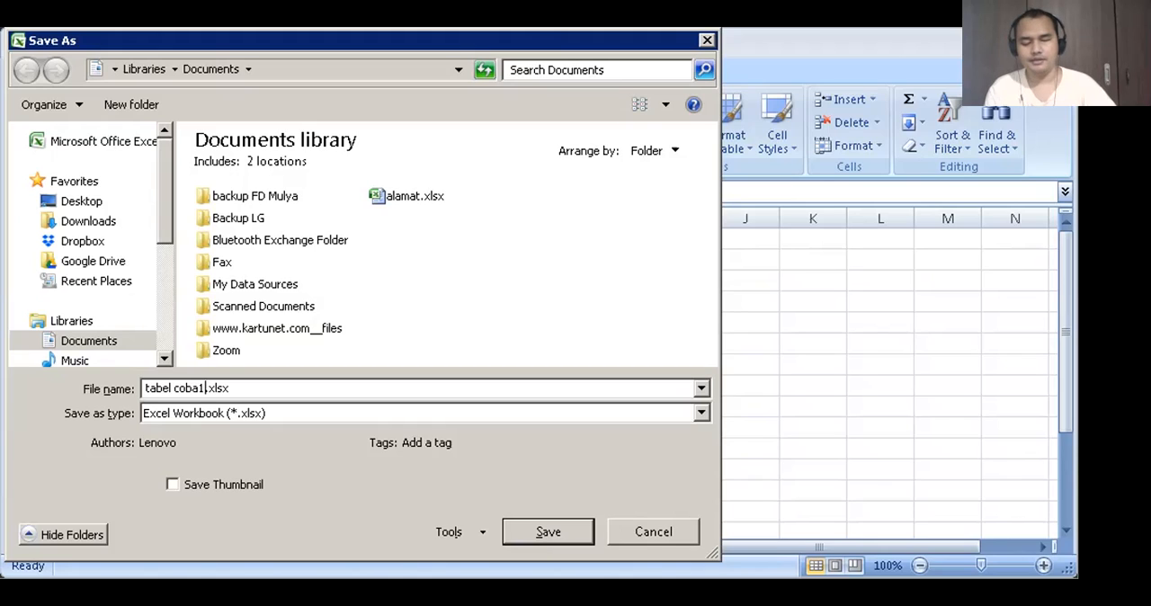
- Browse up from the Documents library to the Desktop level and open Computer as the save location
key("shift+Tab")
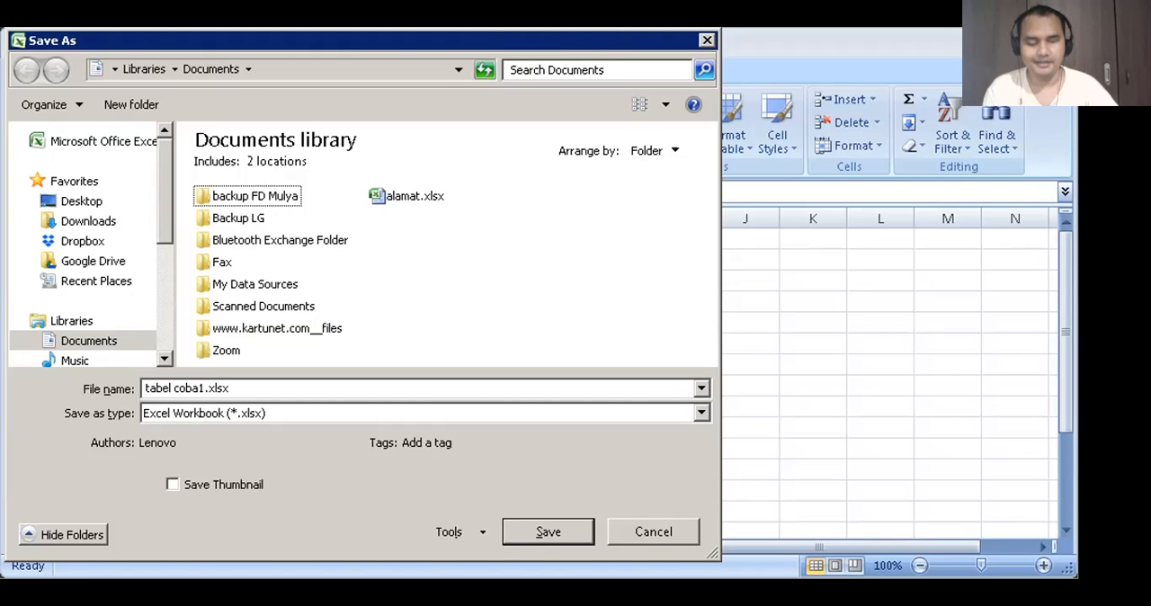
key("BackSpace")
key("BackSpace")
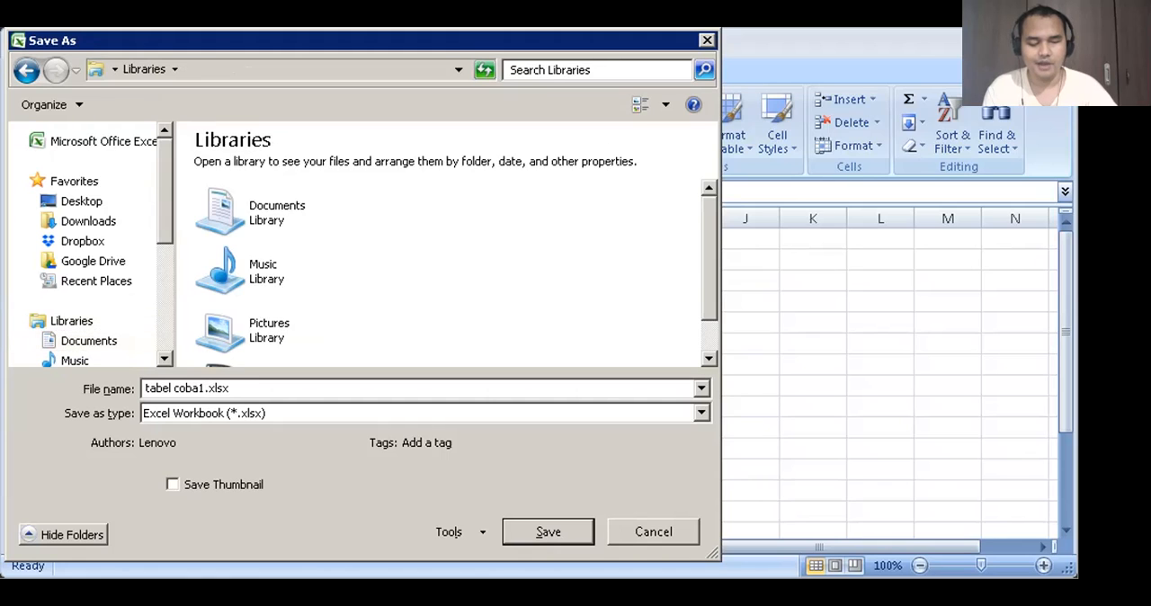
key("Down")
key("Up")
key("Down")
key("Down")
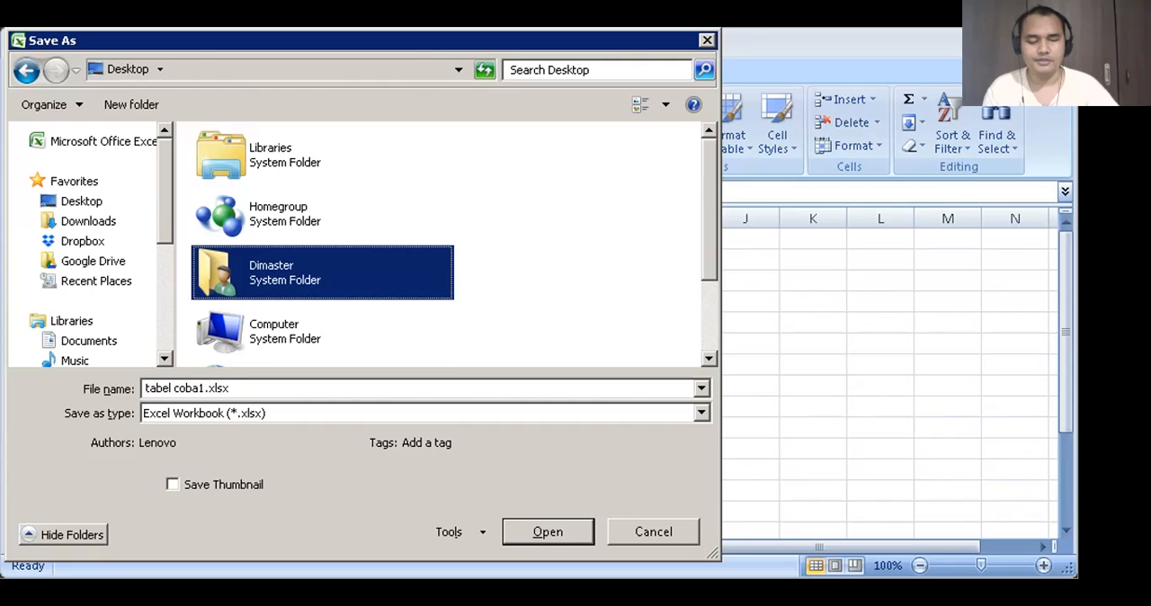
key("Down")
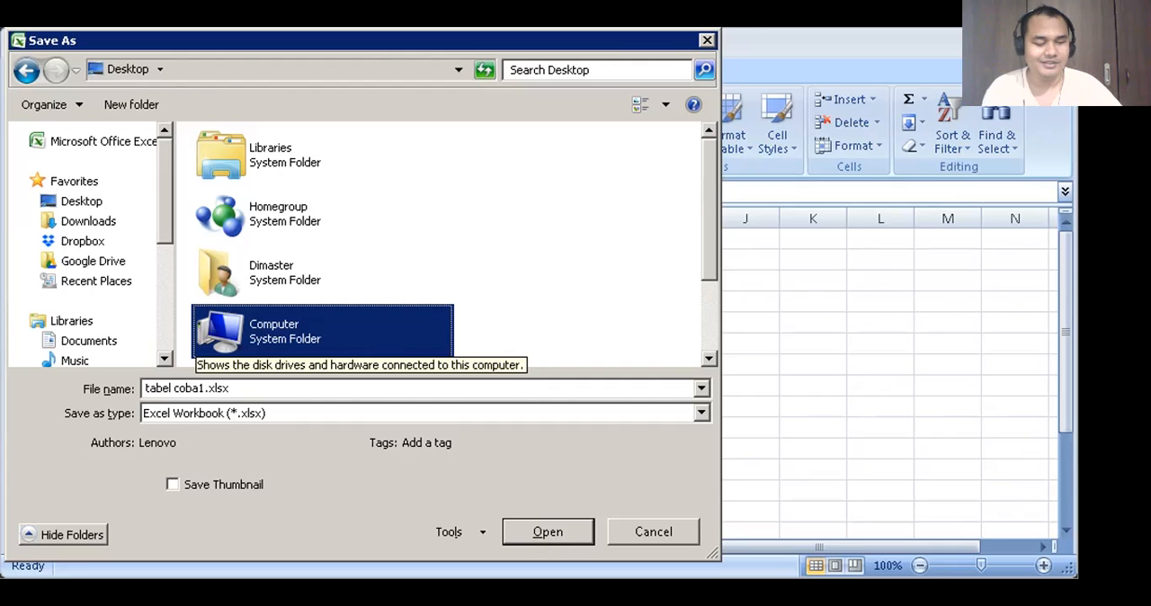
key("Return")
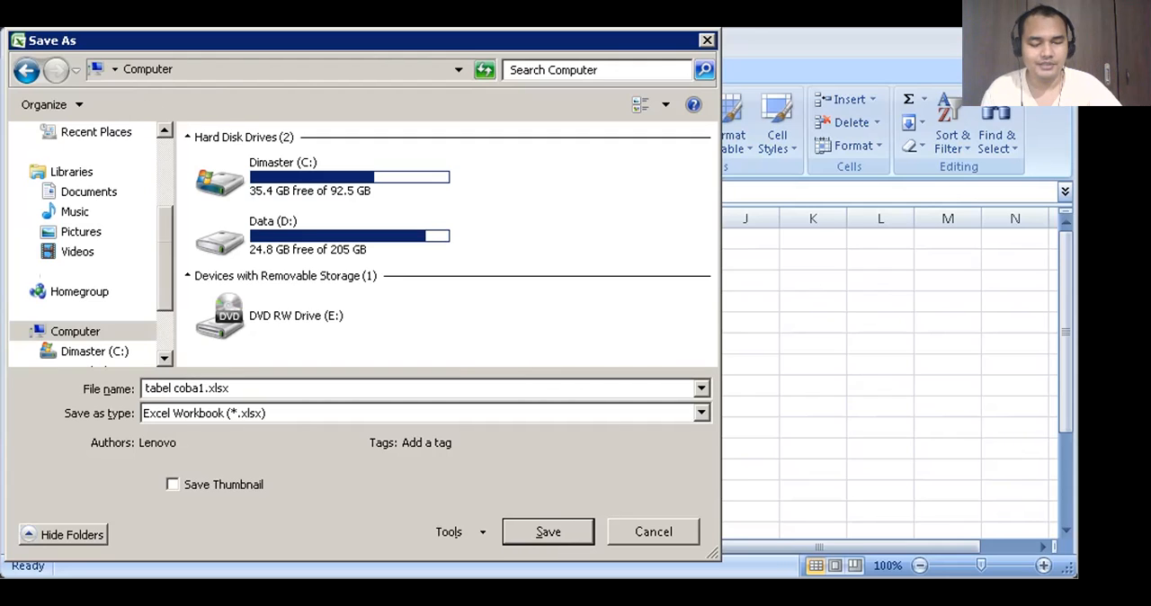
- Open the Data (D:) drive and save the workbook there under the entered file name
key("Down")
key("Down")
key("Up")
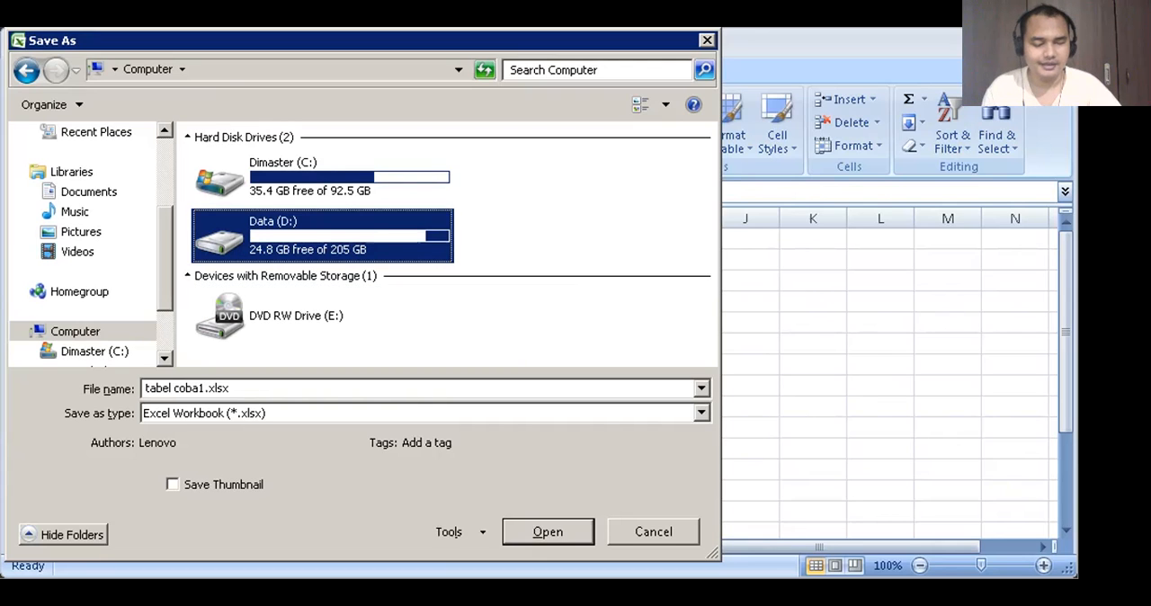
key("Return")
key("Tab")
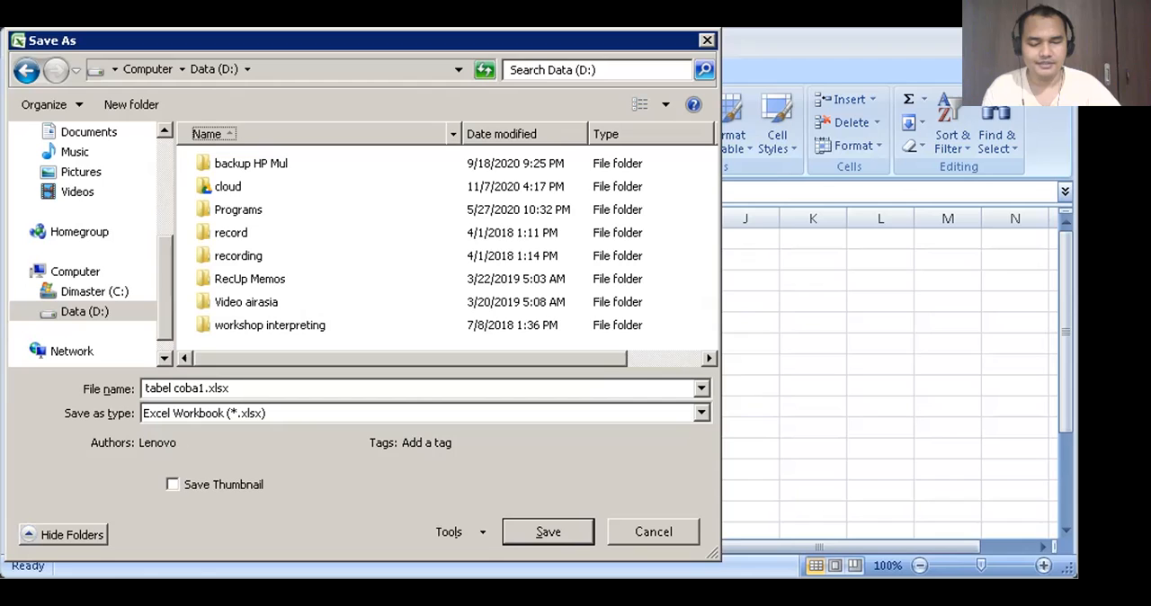
key("Tab")
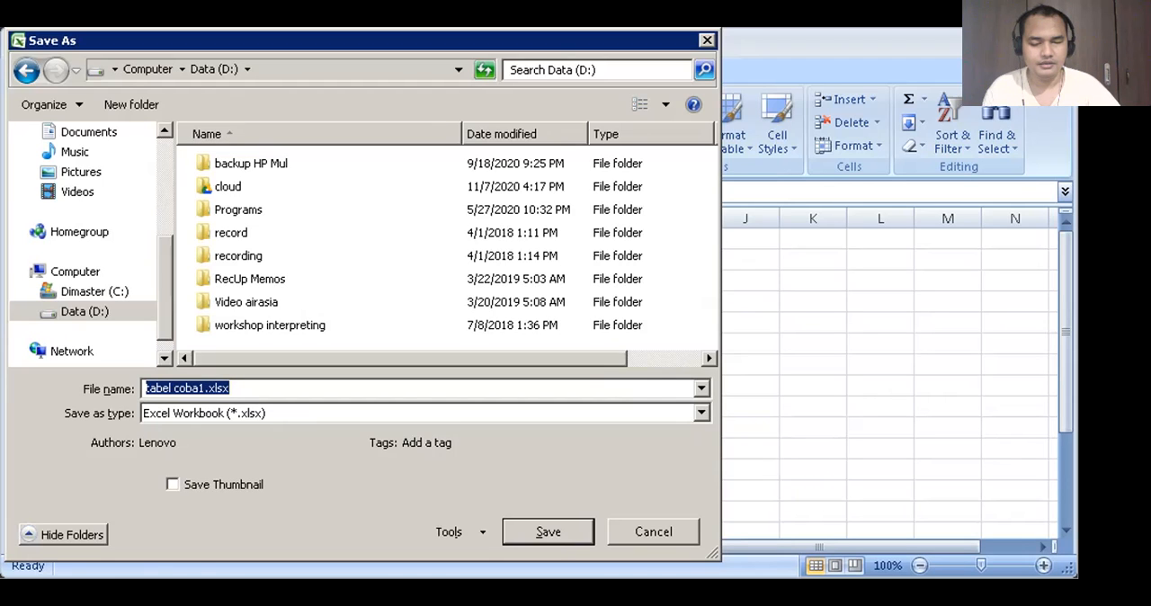
key("Return")
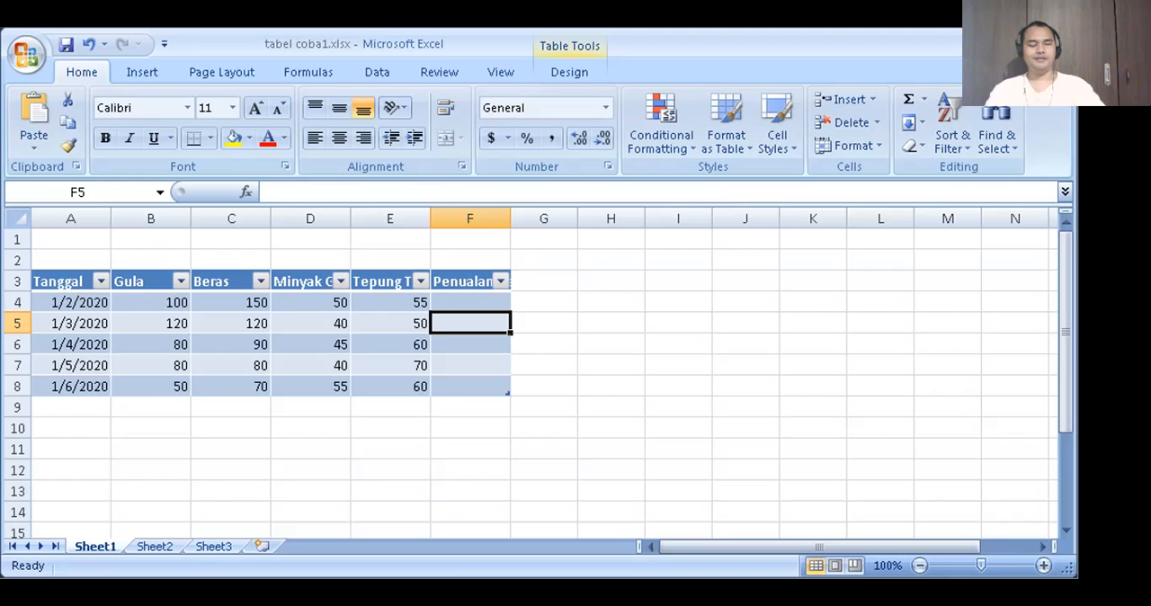
- Go through the file commands from New down to Close and close the workbook tabel coba1.xlsx
key("alt+f")
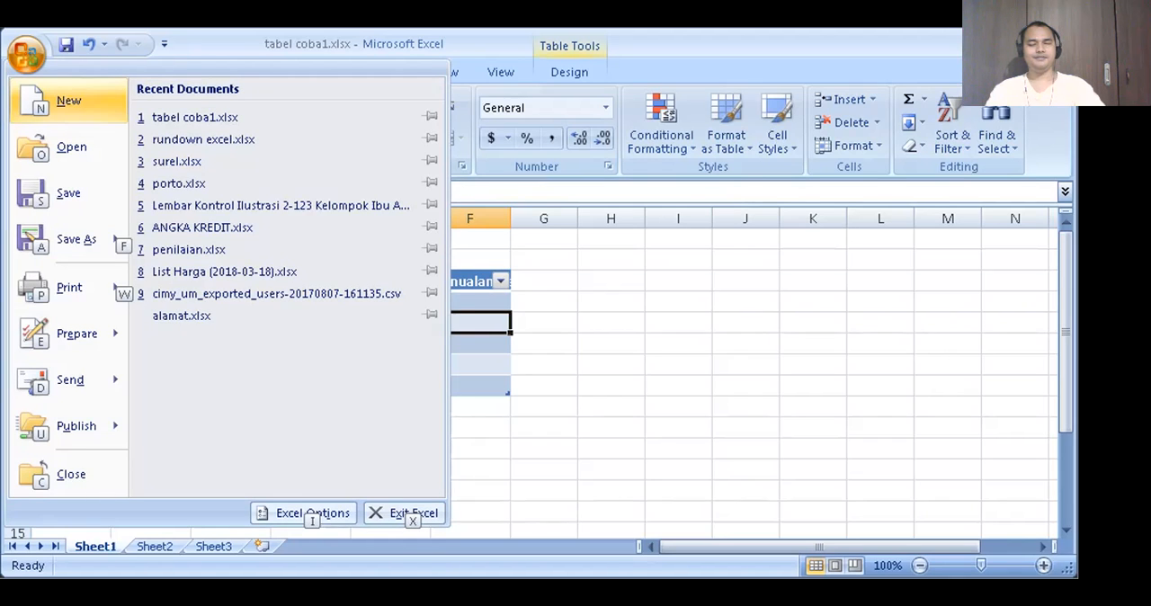
key("Down")
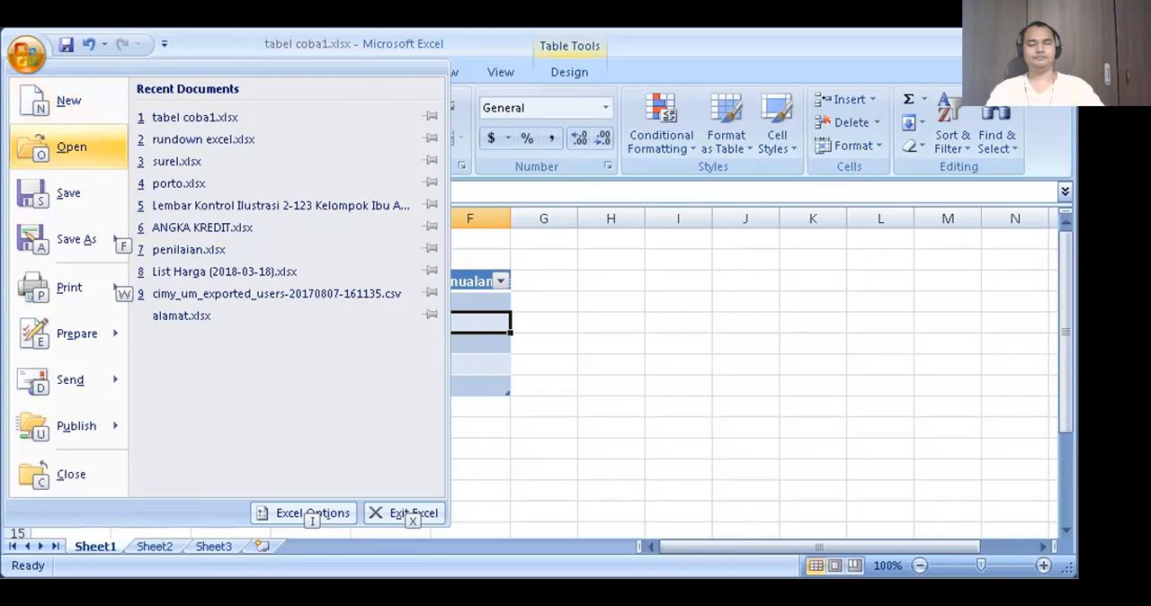
key("Down")
key("Down")
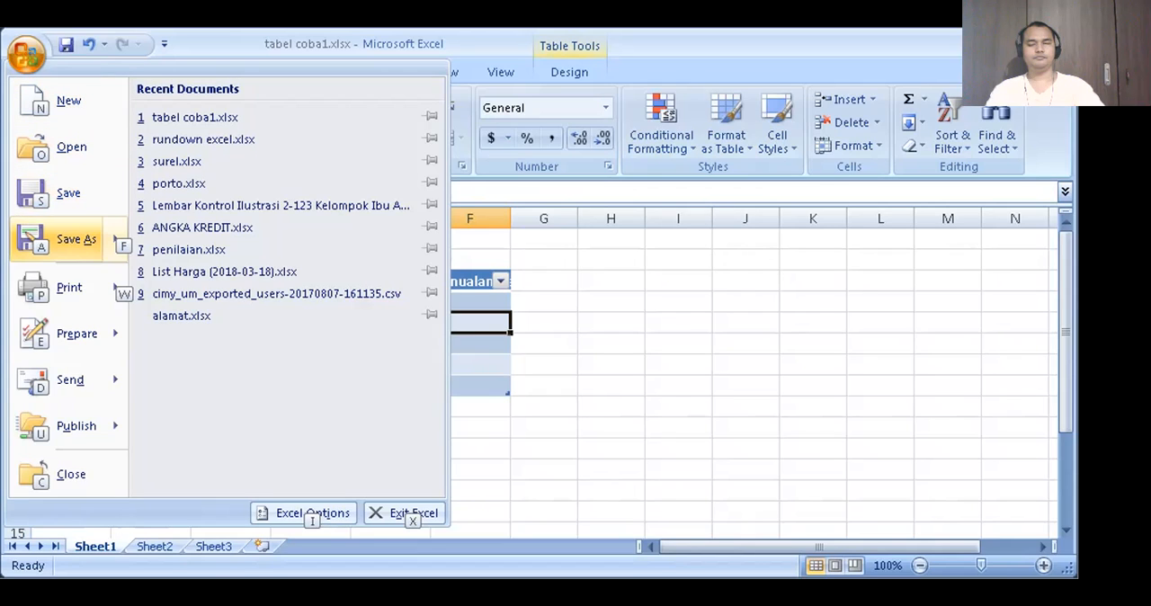
key("Down")
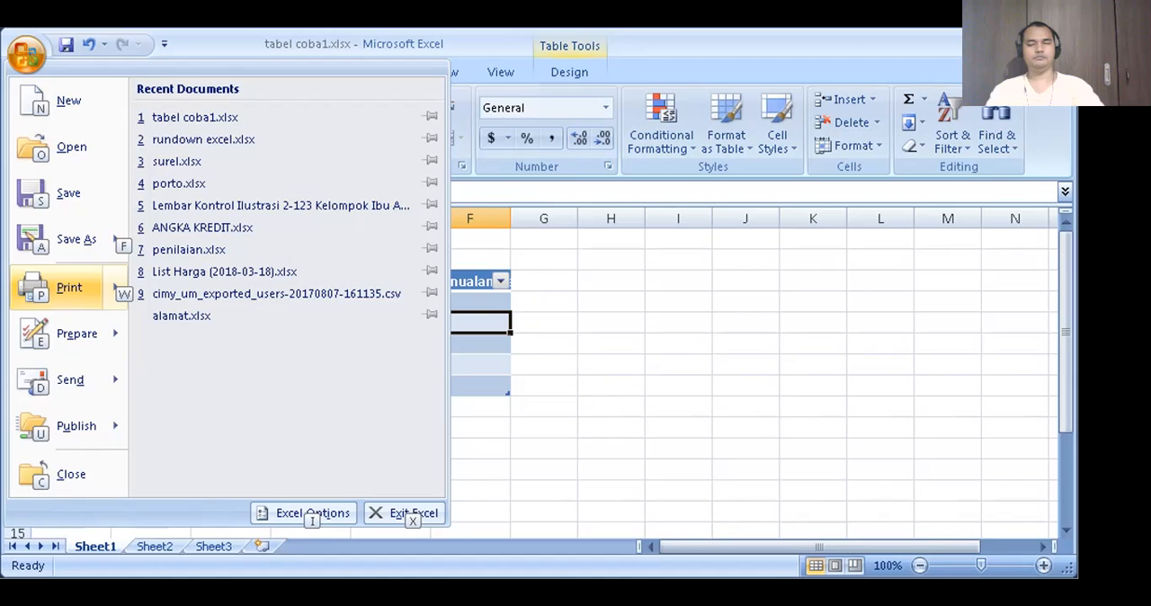
key("Down")
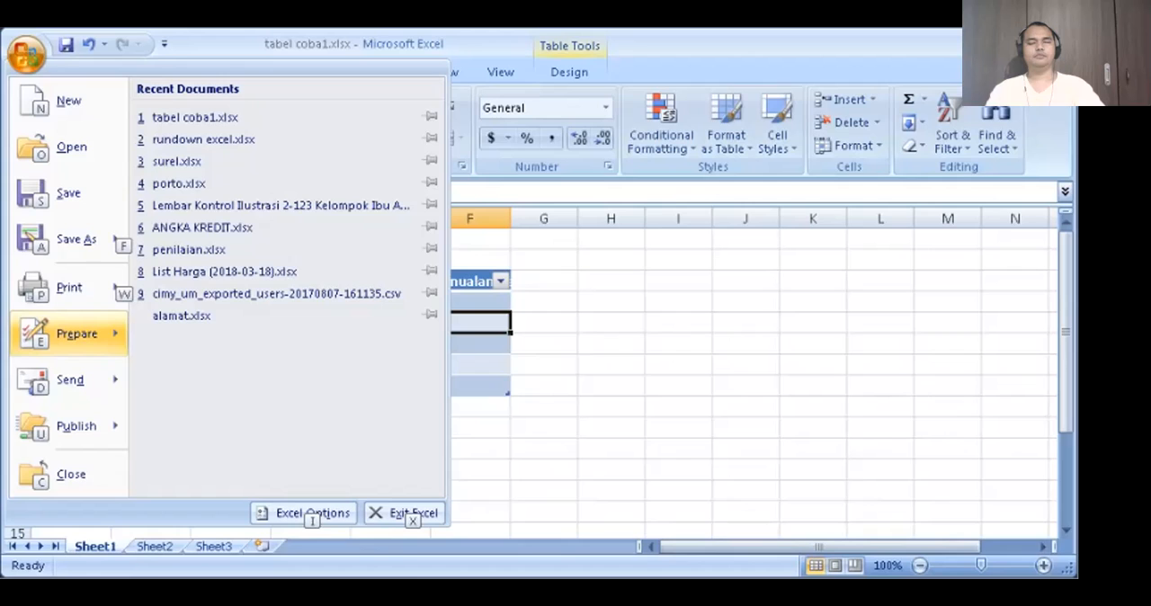
key("Down")
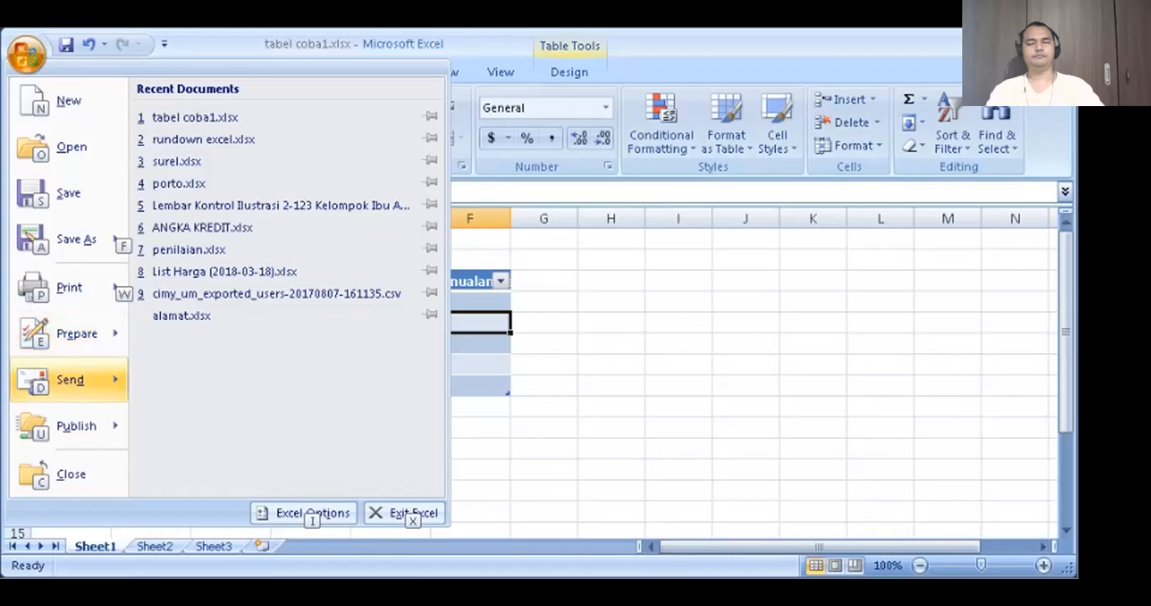
key("Down")
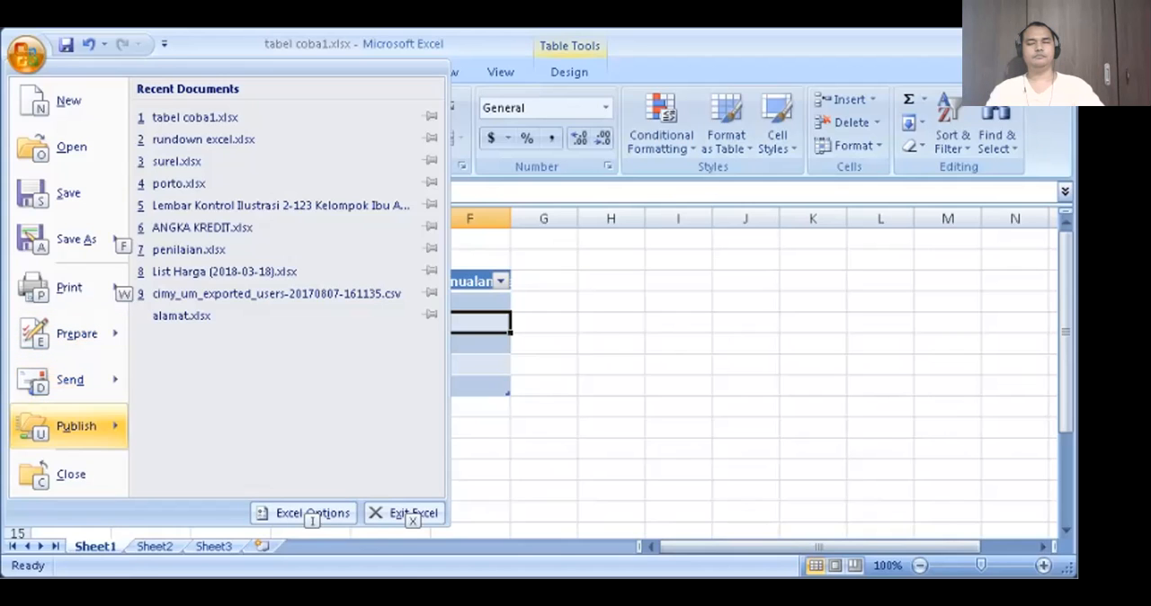
key("Down")
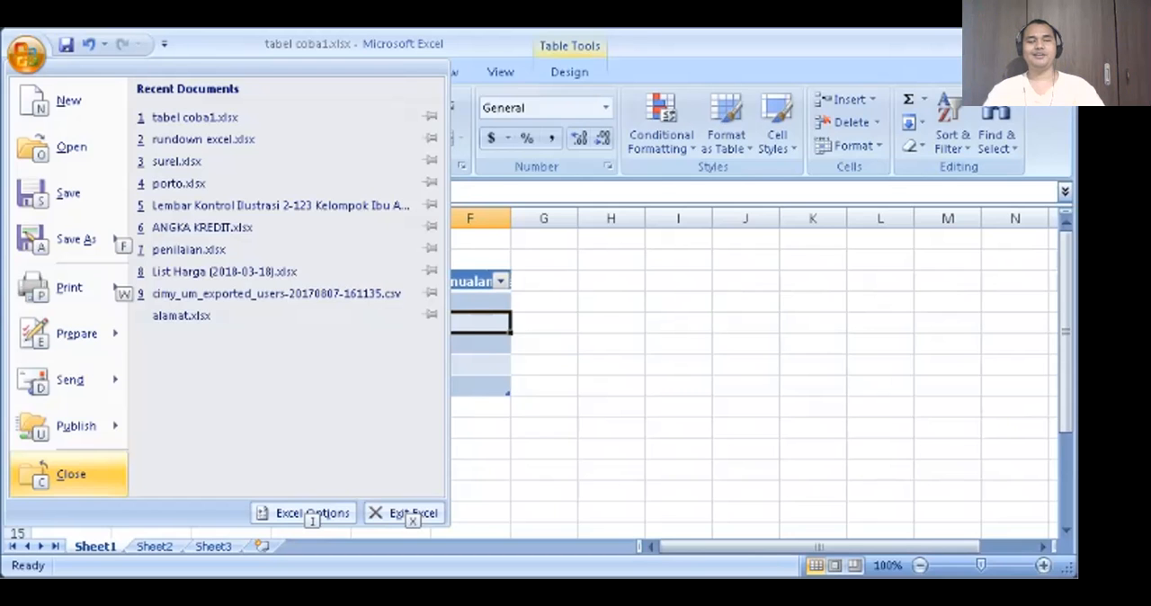
key("c")
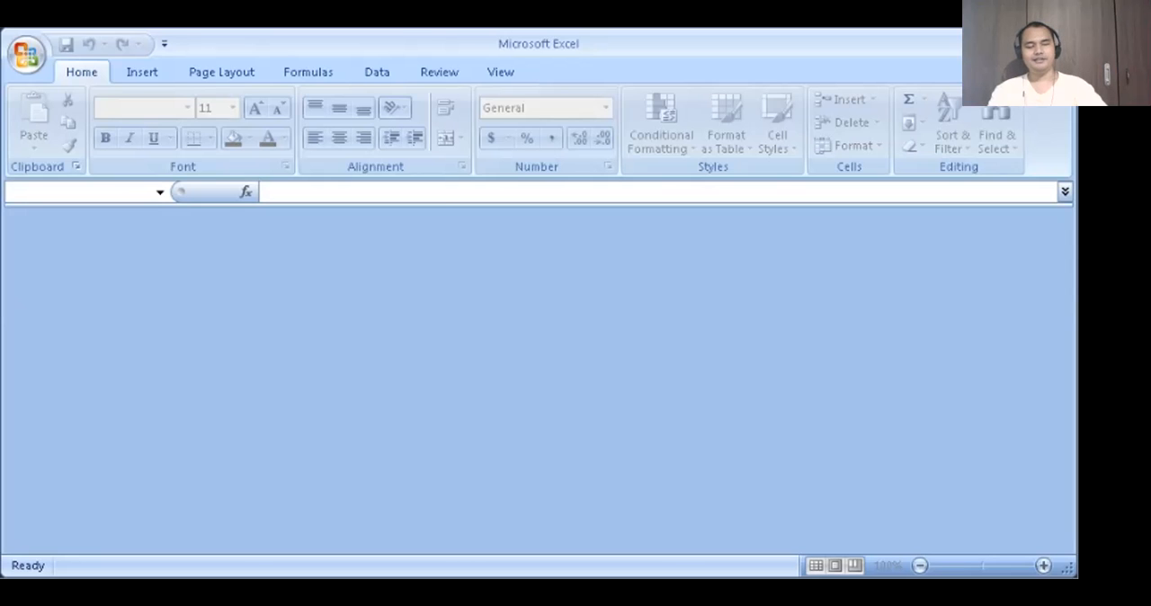
- Start a new workbook, move through the template dialog's controls and create it from the Blank Workbook template
key("alt+f")
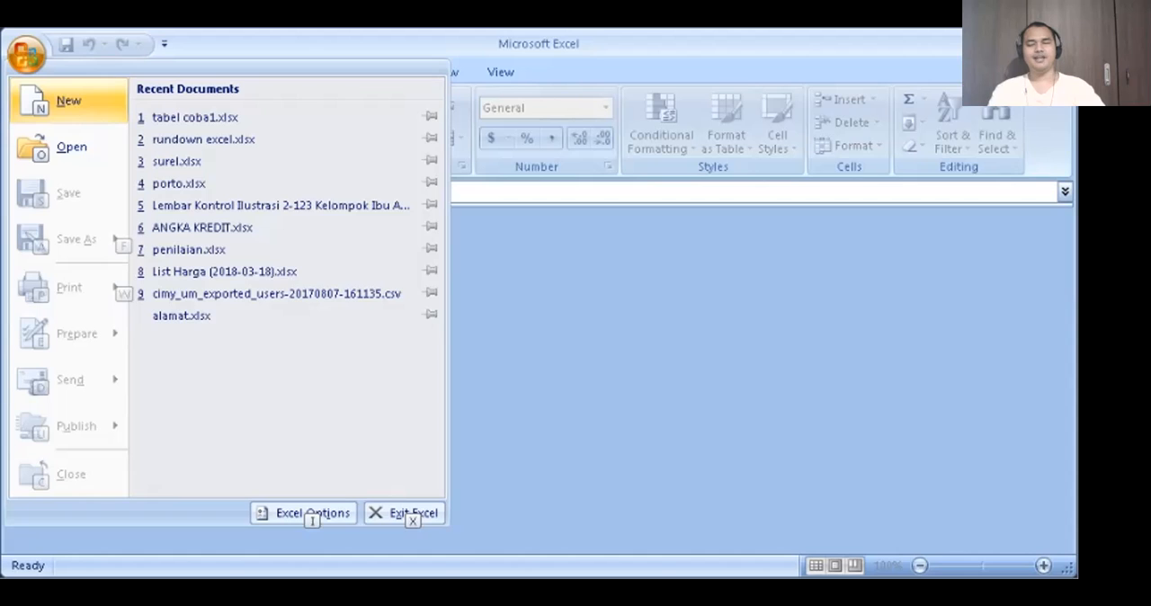
key("Down")
key("Up")
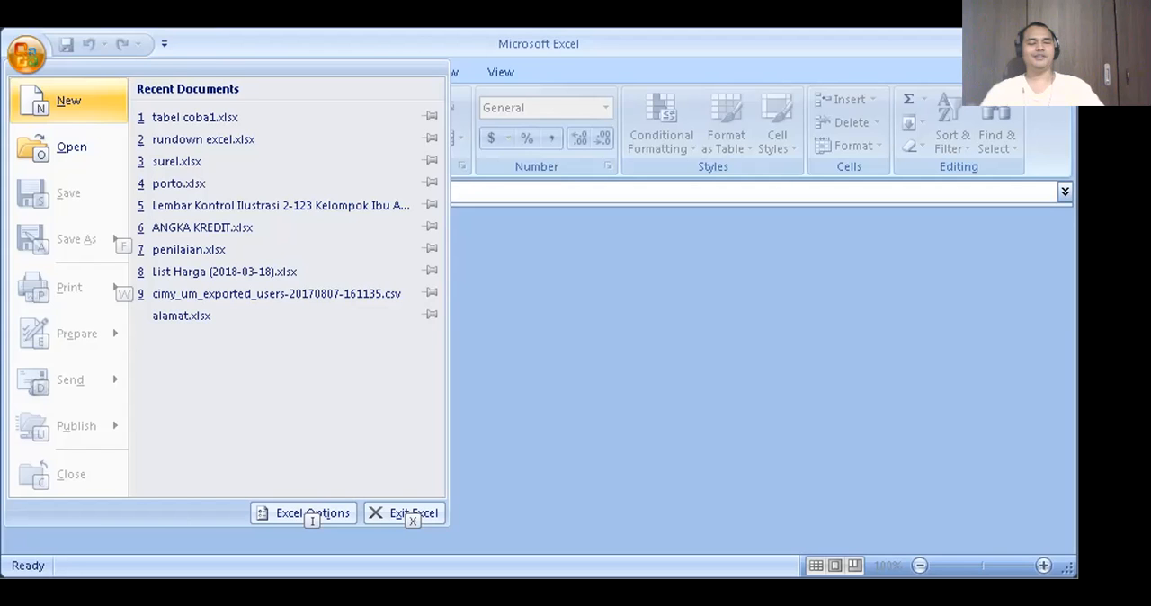
key("Escape")
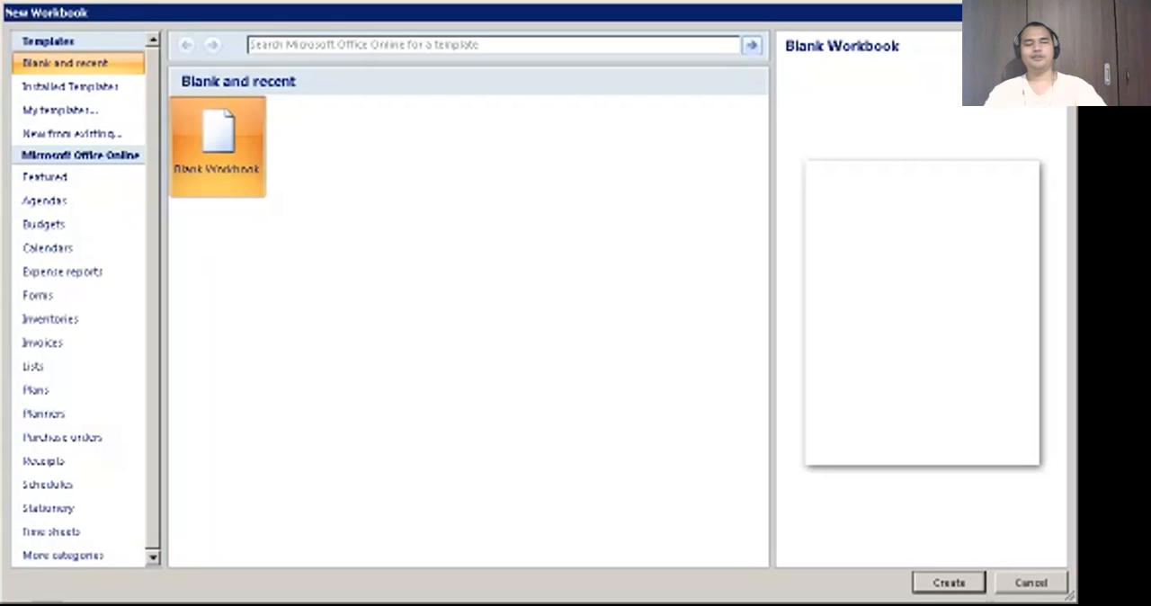
left_click(949, 583)
key("Tab")
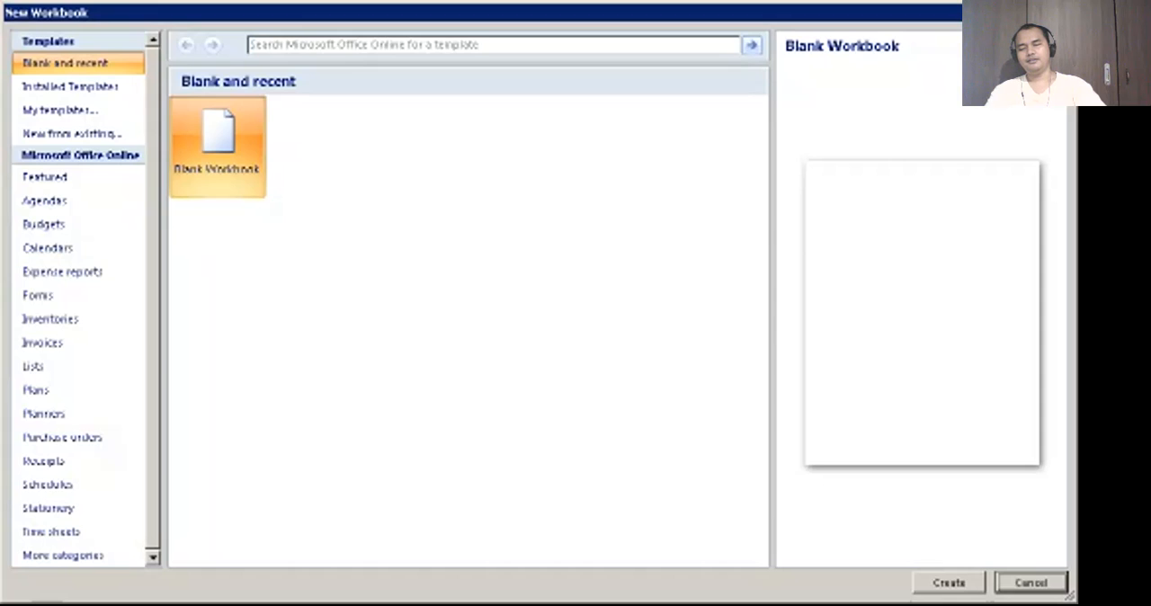
key("Tab")
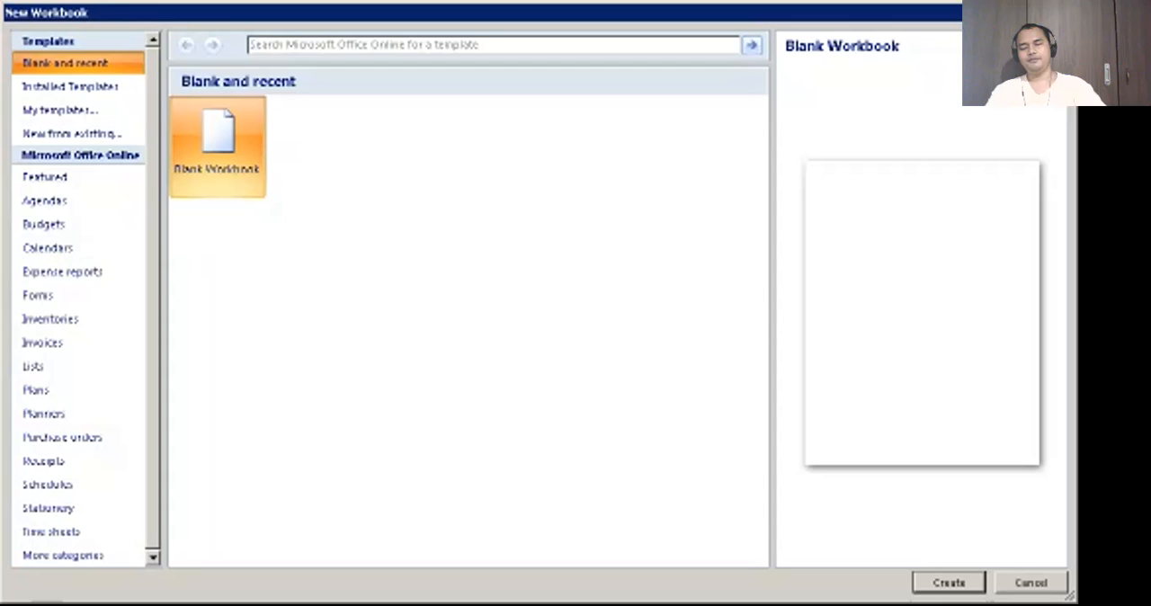
key("Tab")
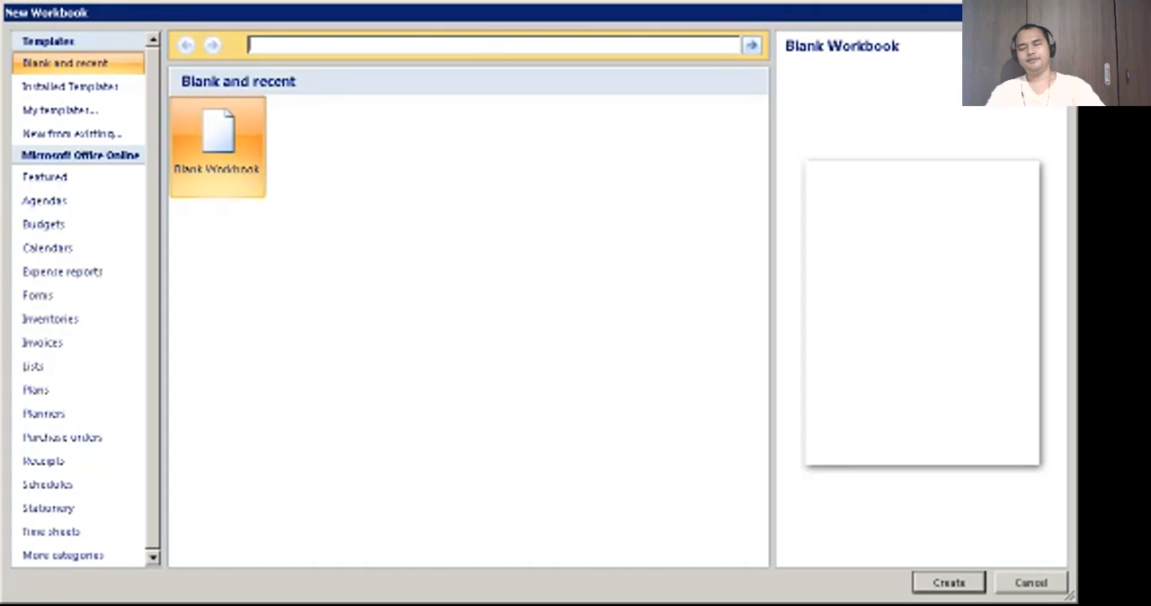
key("Tab")
key("Tab")
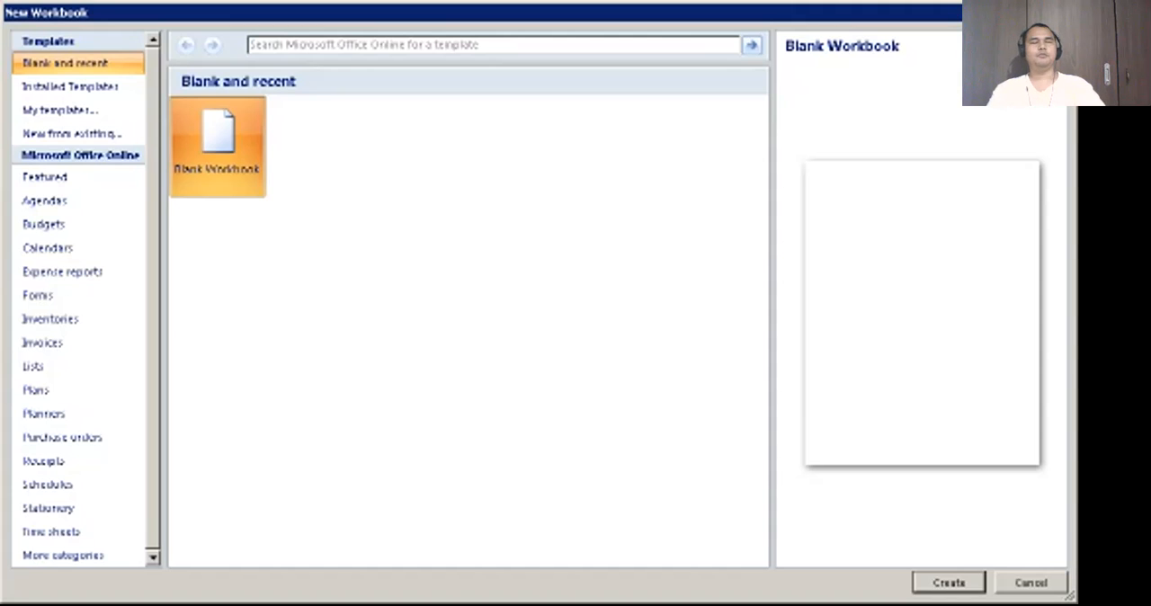
key("Return")
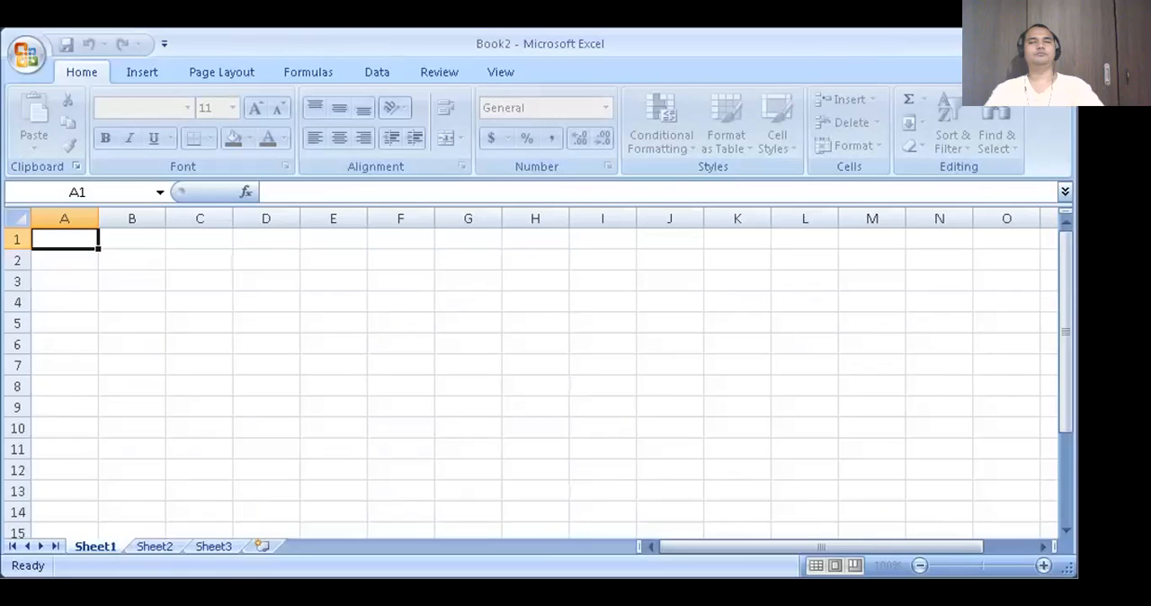